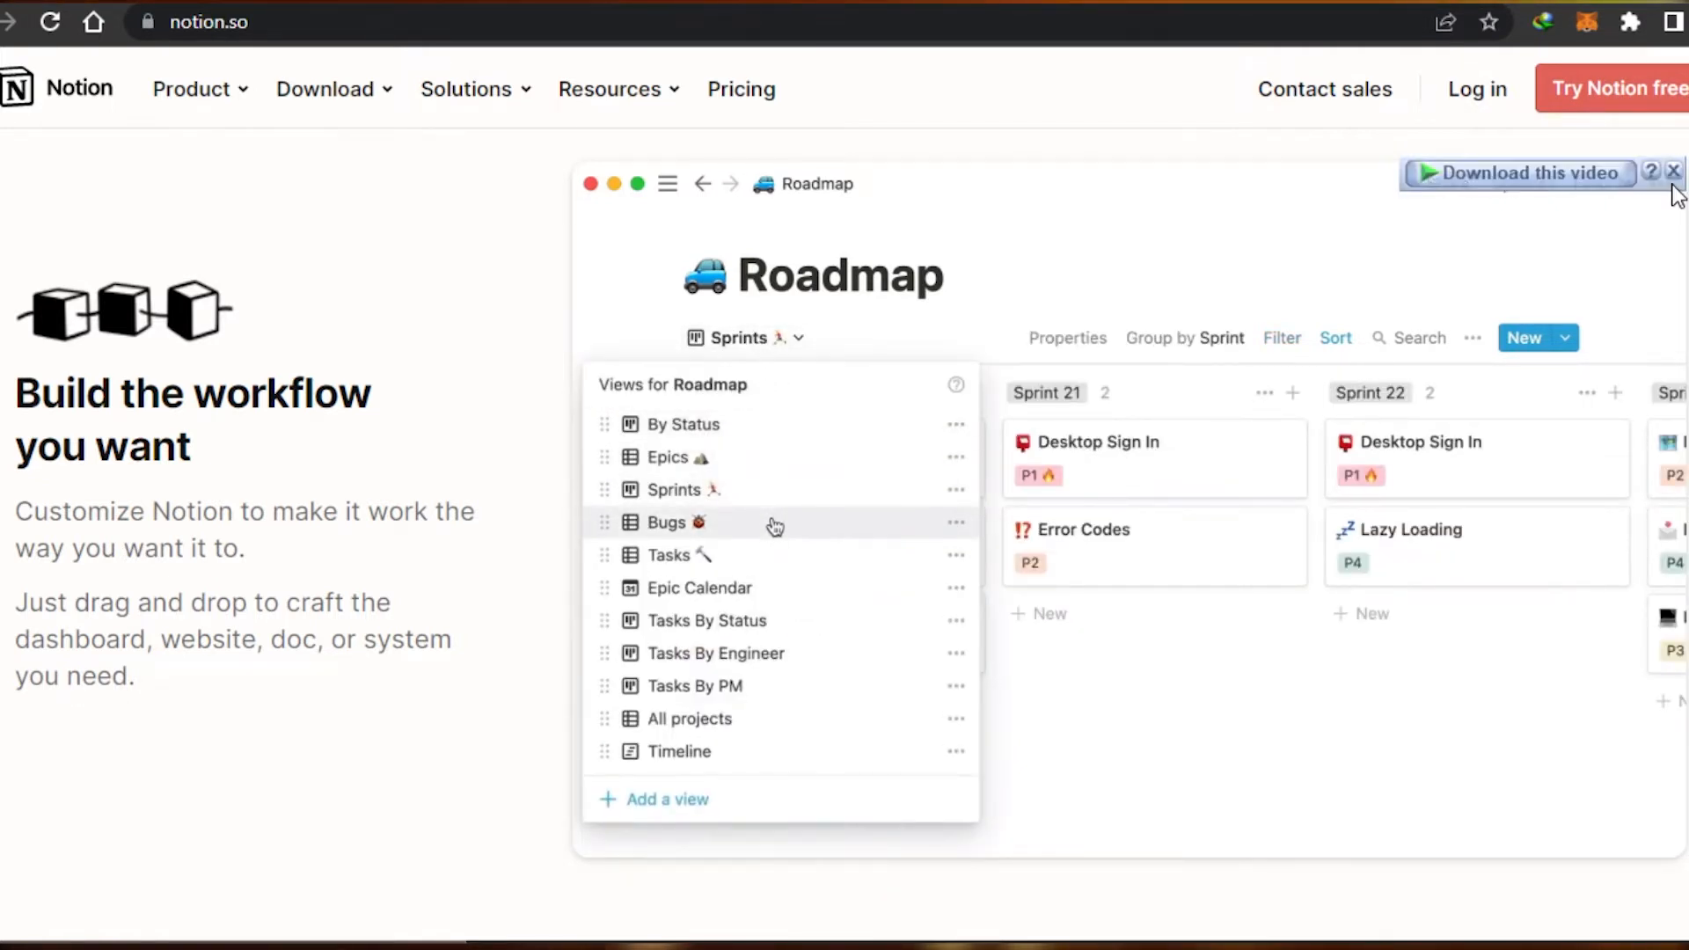
- Examine the Notion homepage's sections on team features, workflows, use cases and templates
scroll(844, 528, "up", 15)
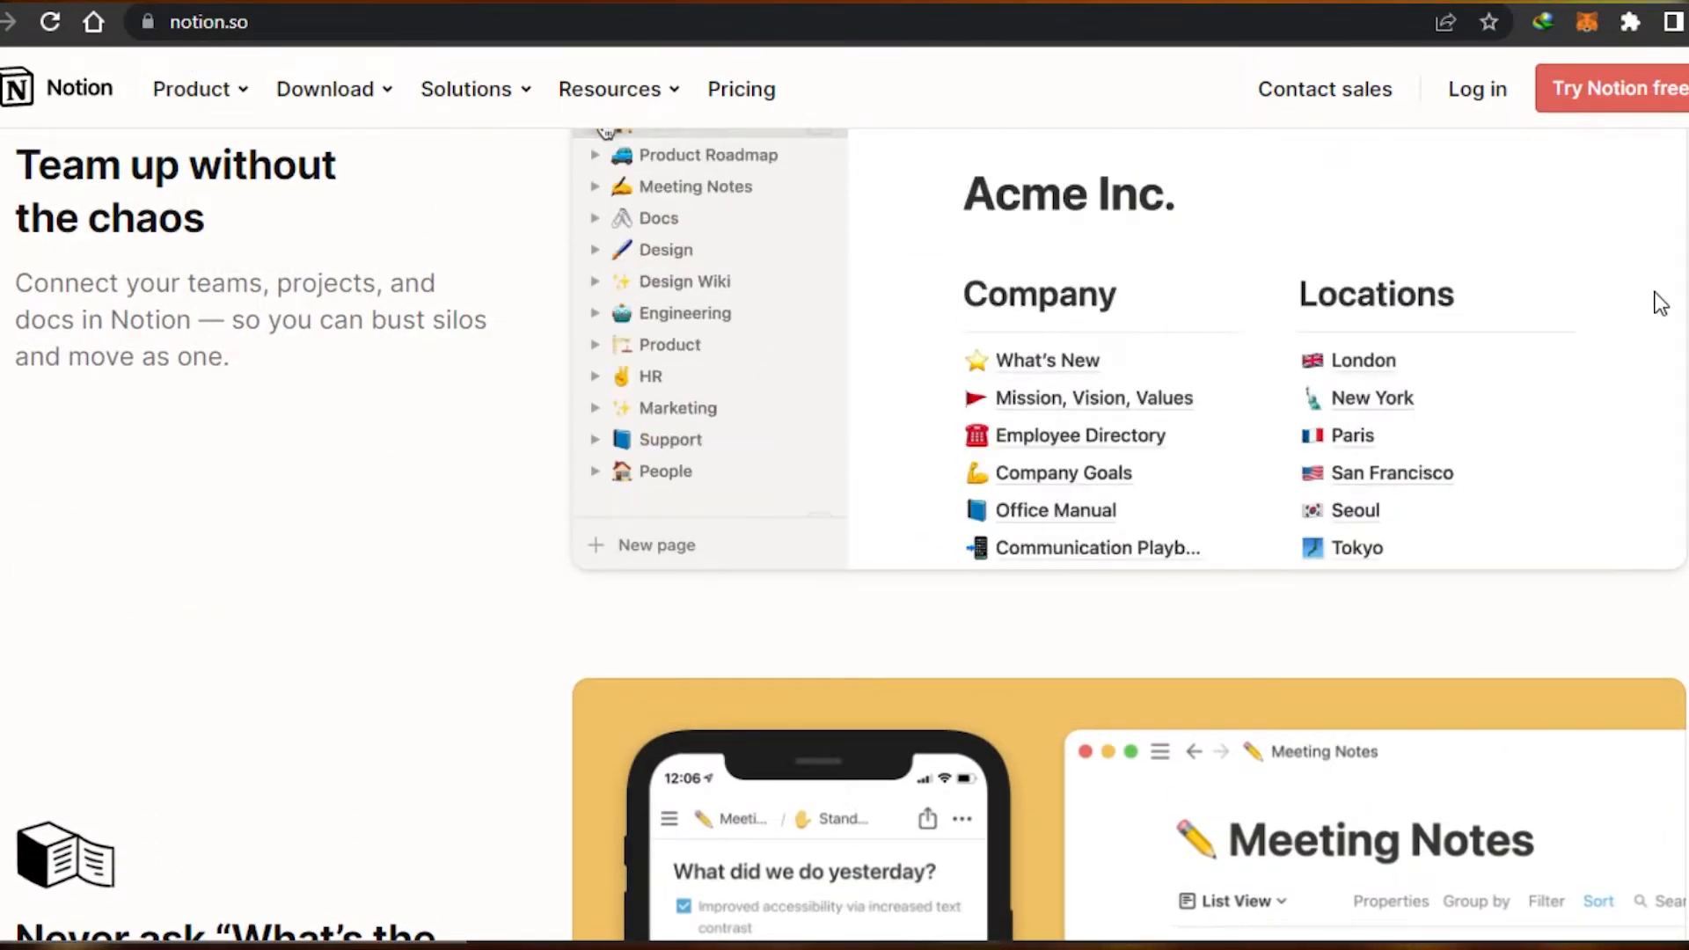
scroll(607, 130, "up", 10)
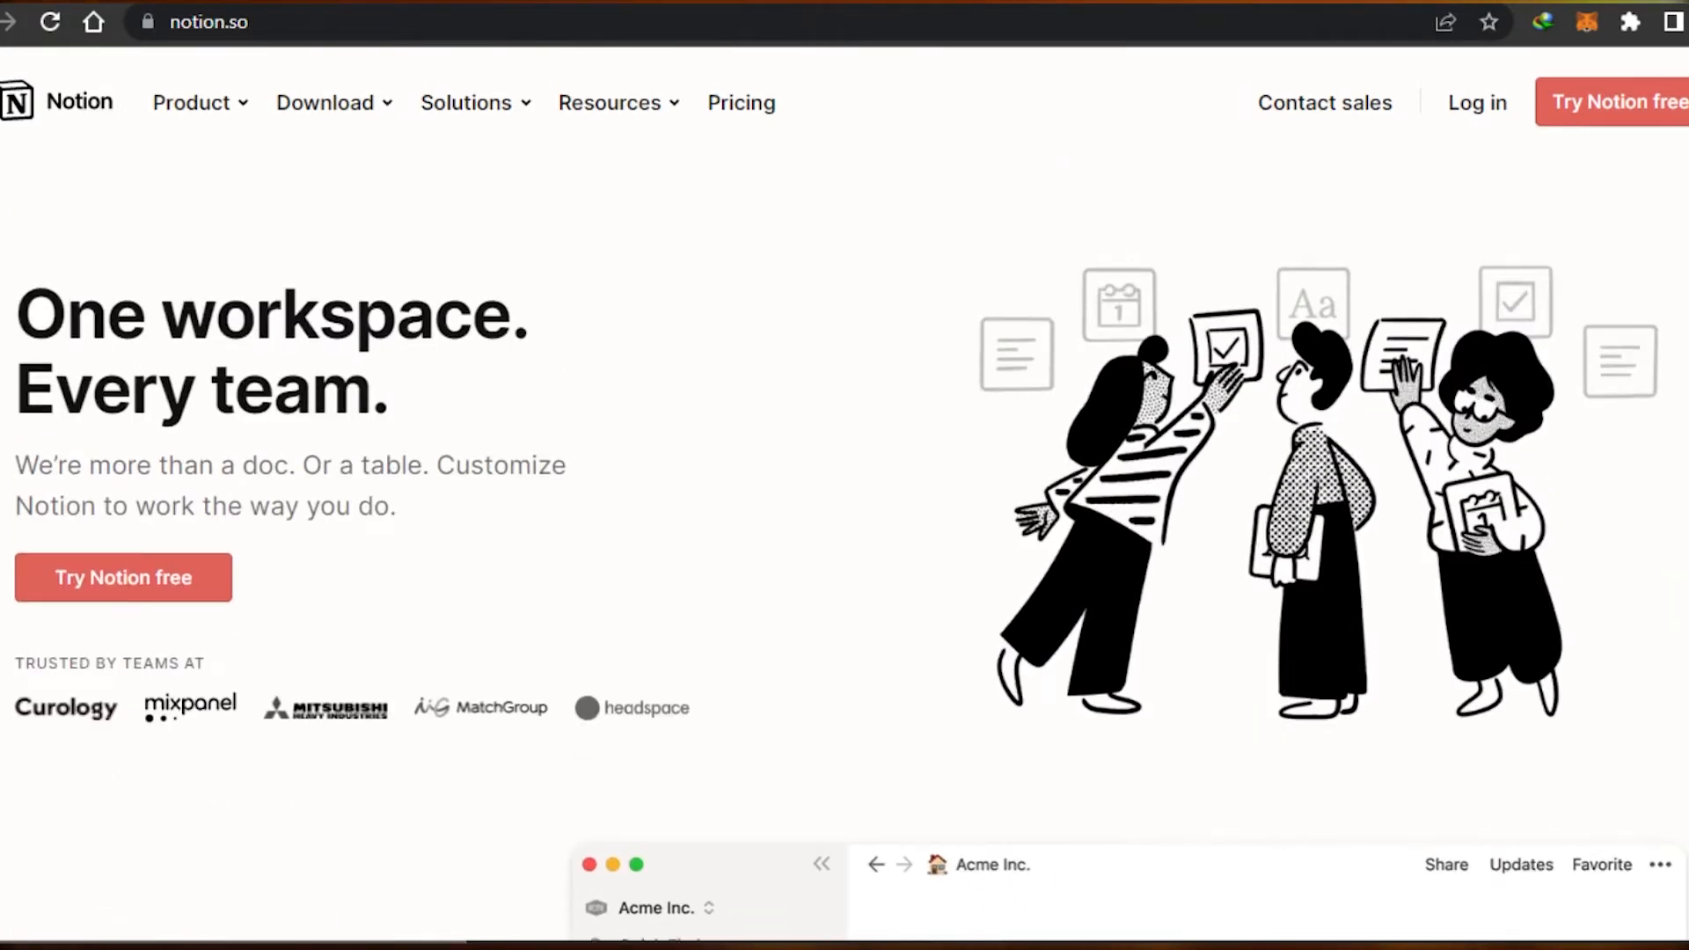
scroll(762, 790, "down", 15)
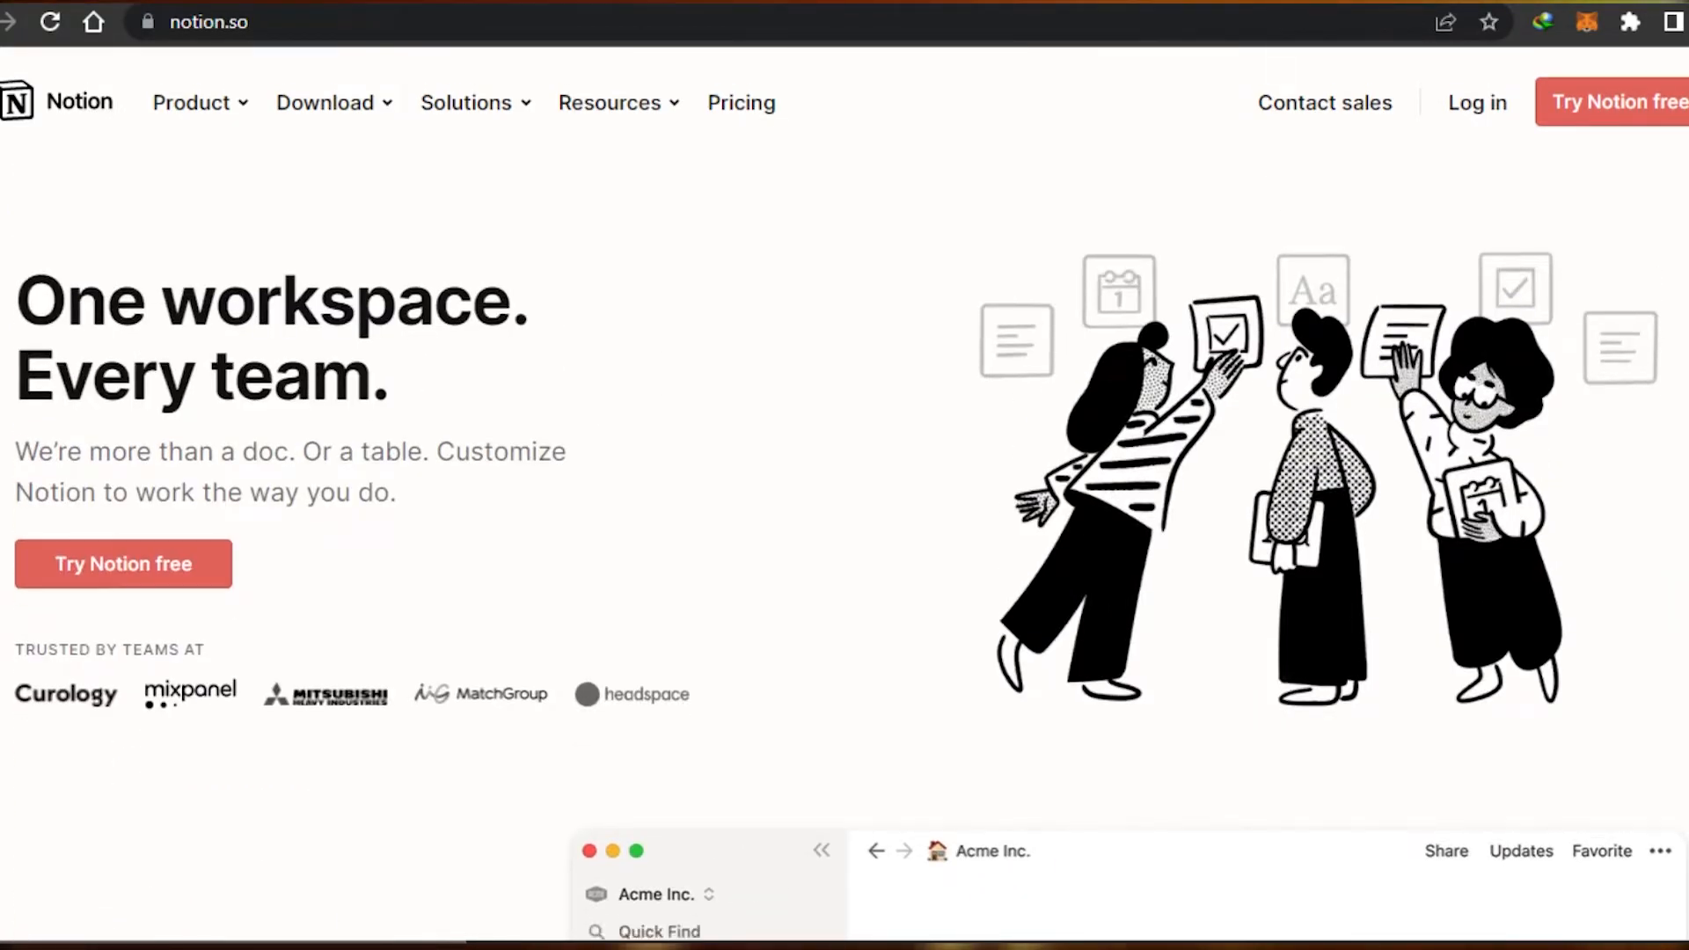
scroll(762, 790, "down", 5)
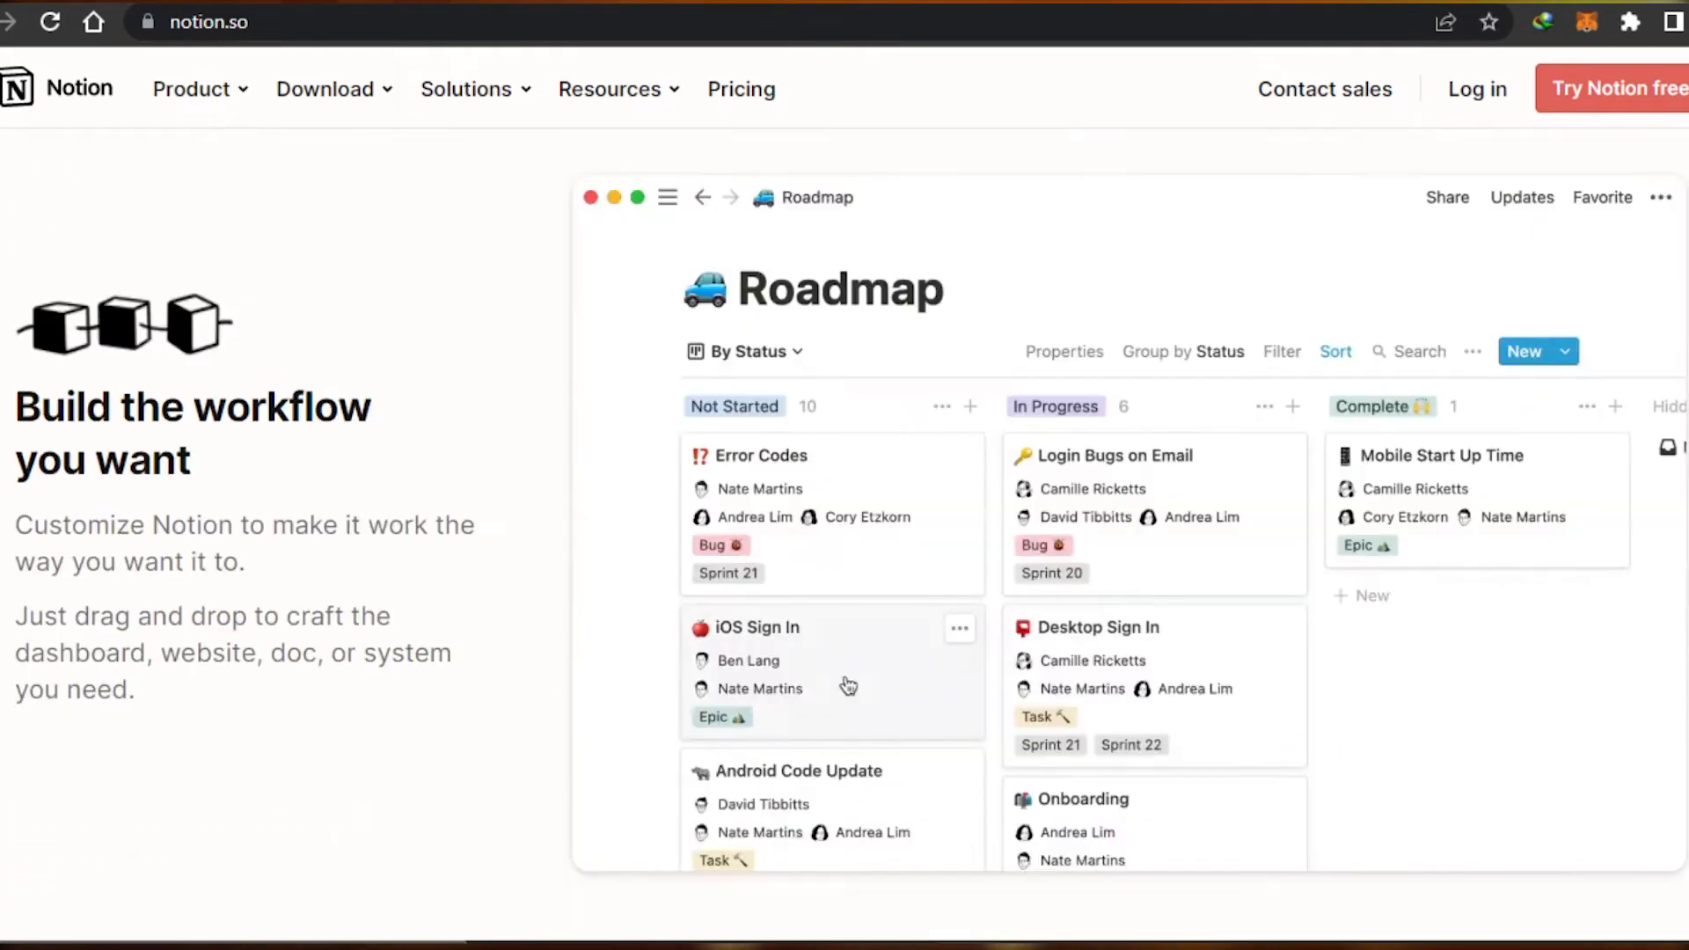
scroll(873, 673, "down", 13)
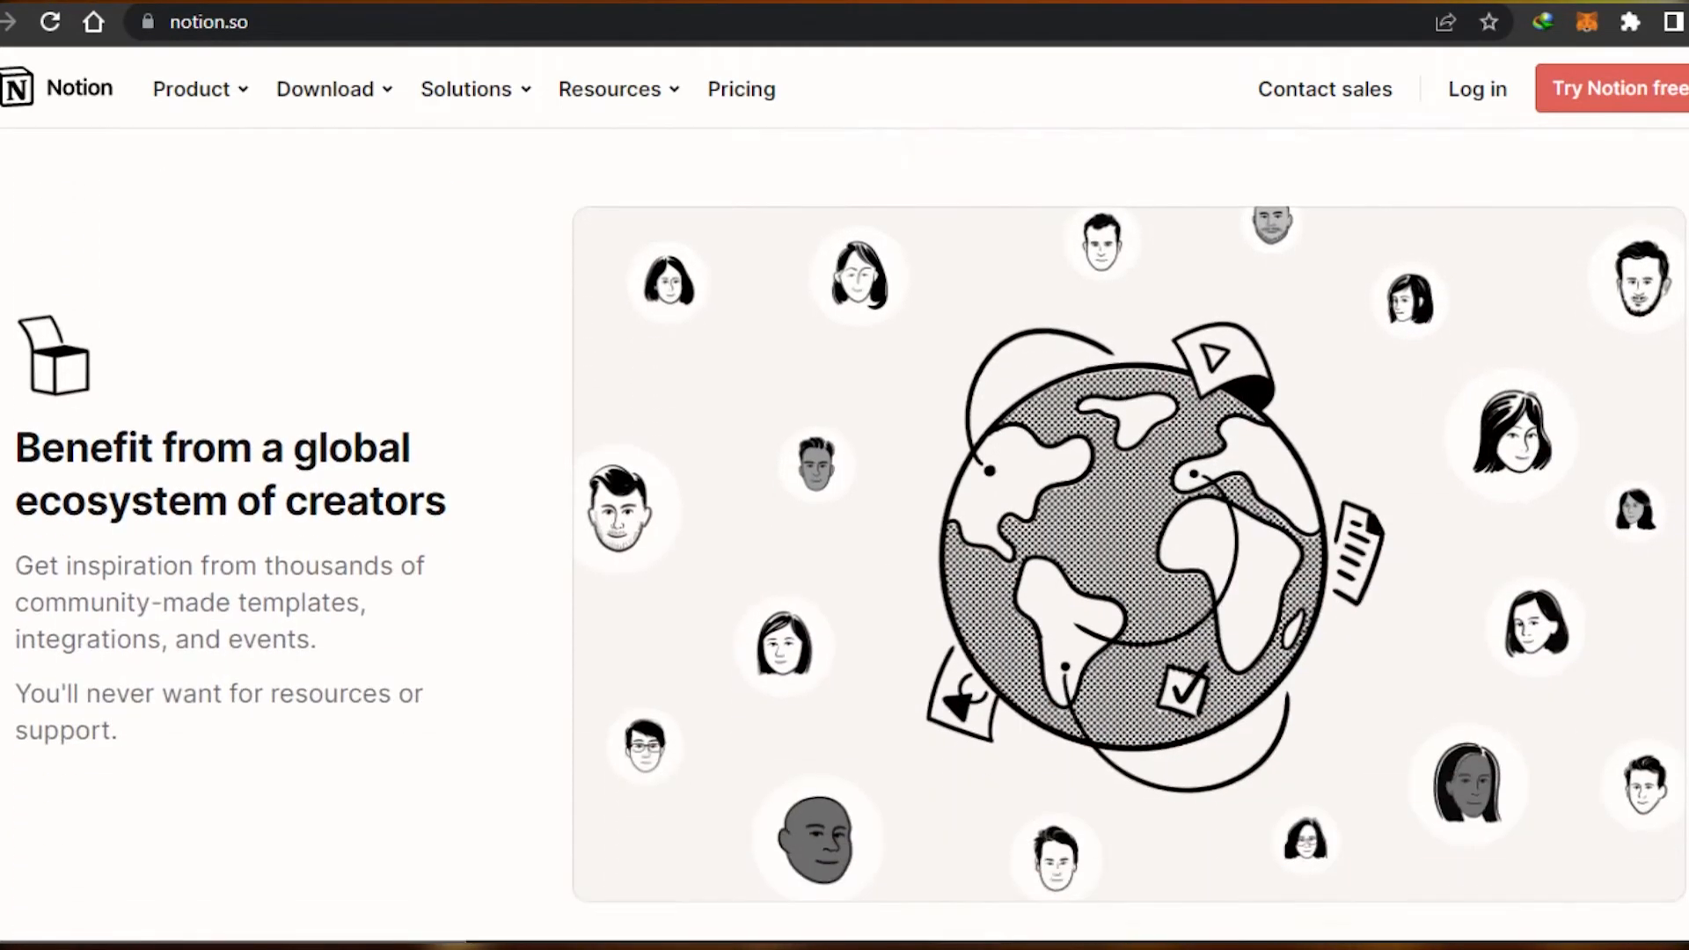
scroll(844, 538, "down", 5)
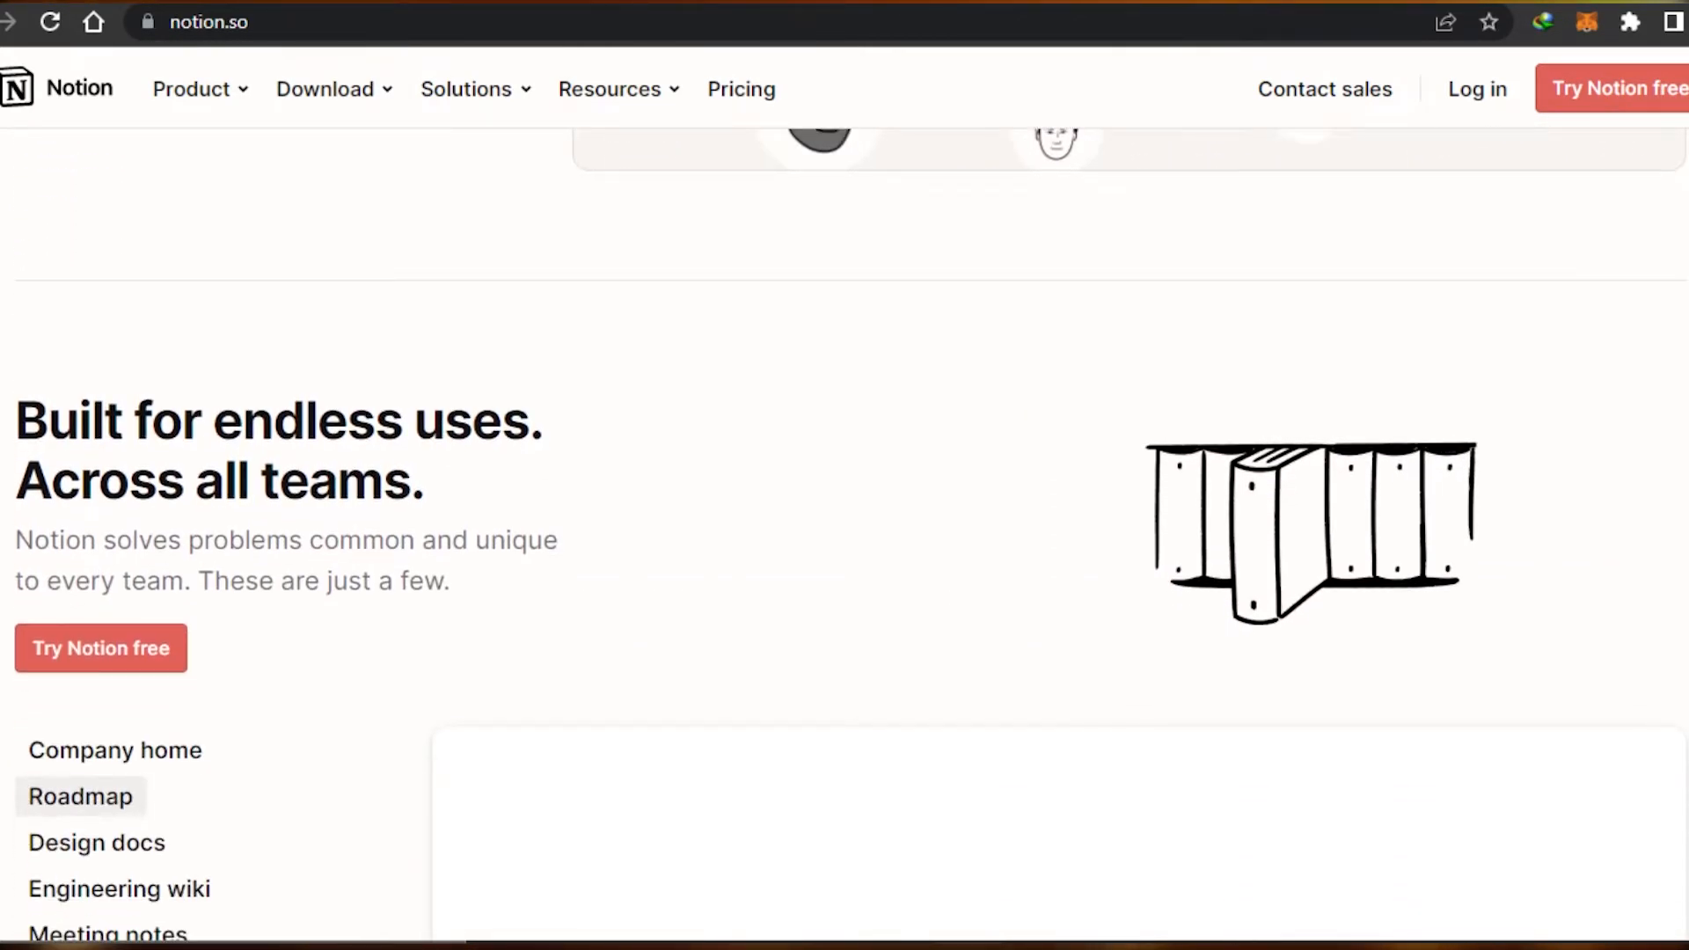
scroll(845, 538, "down", 5)
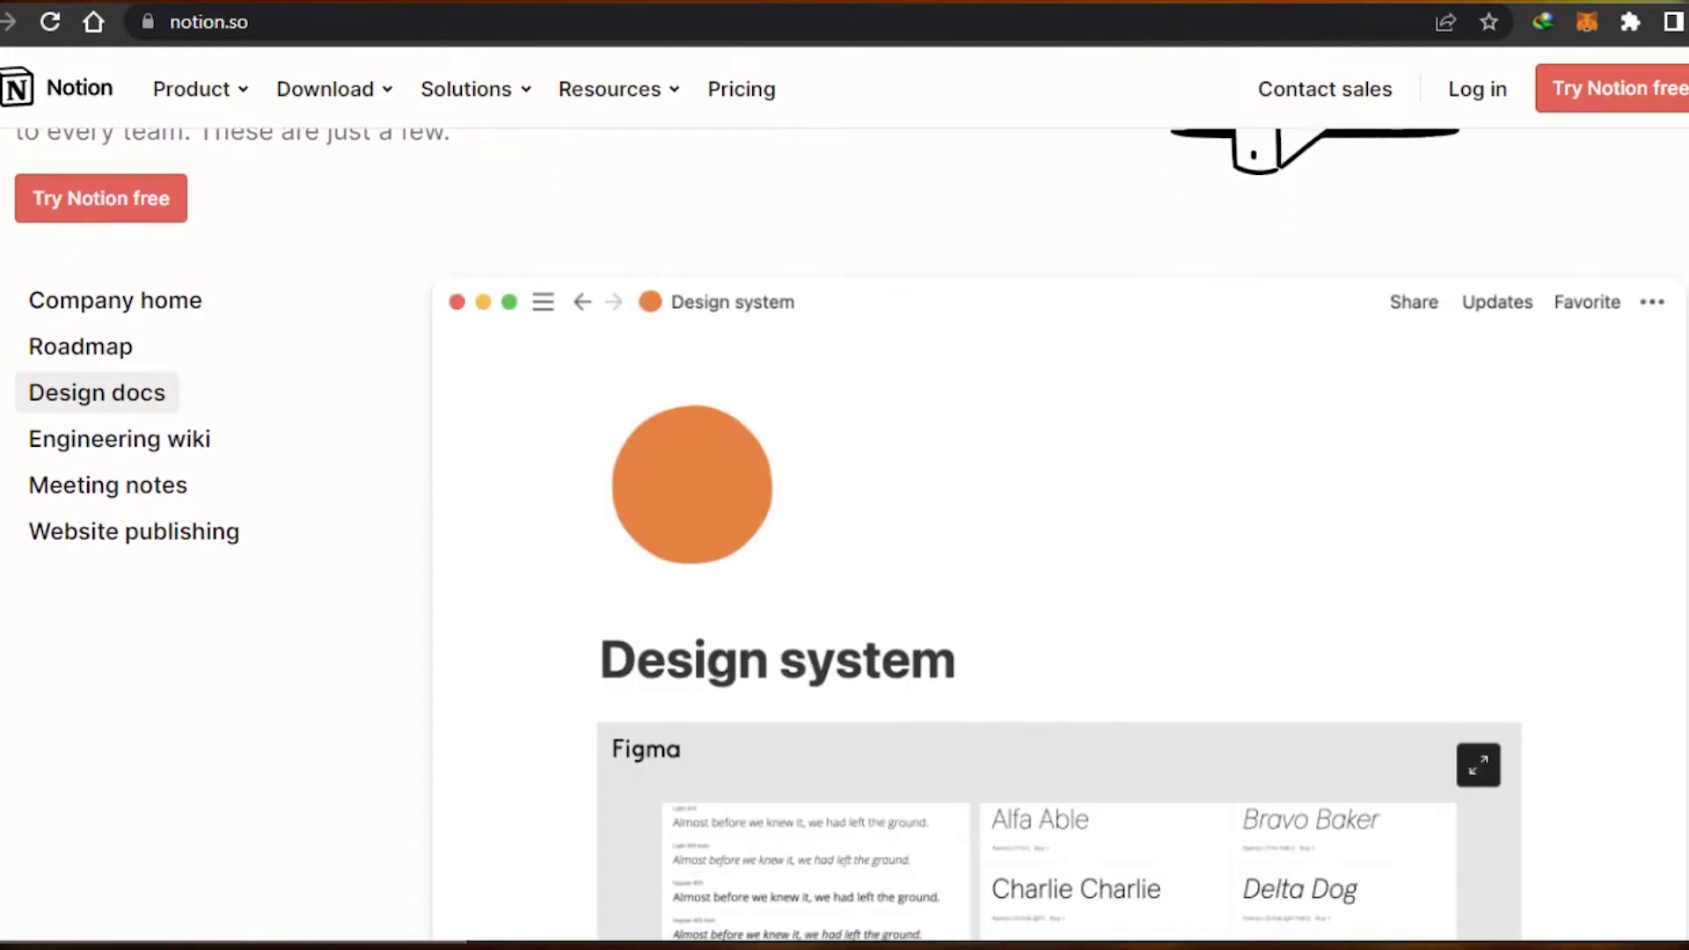
scroll(845, 538, "down", 13)
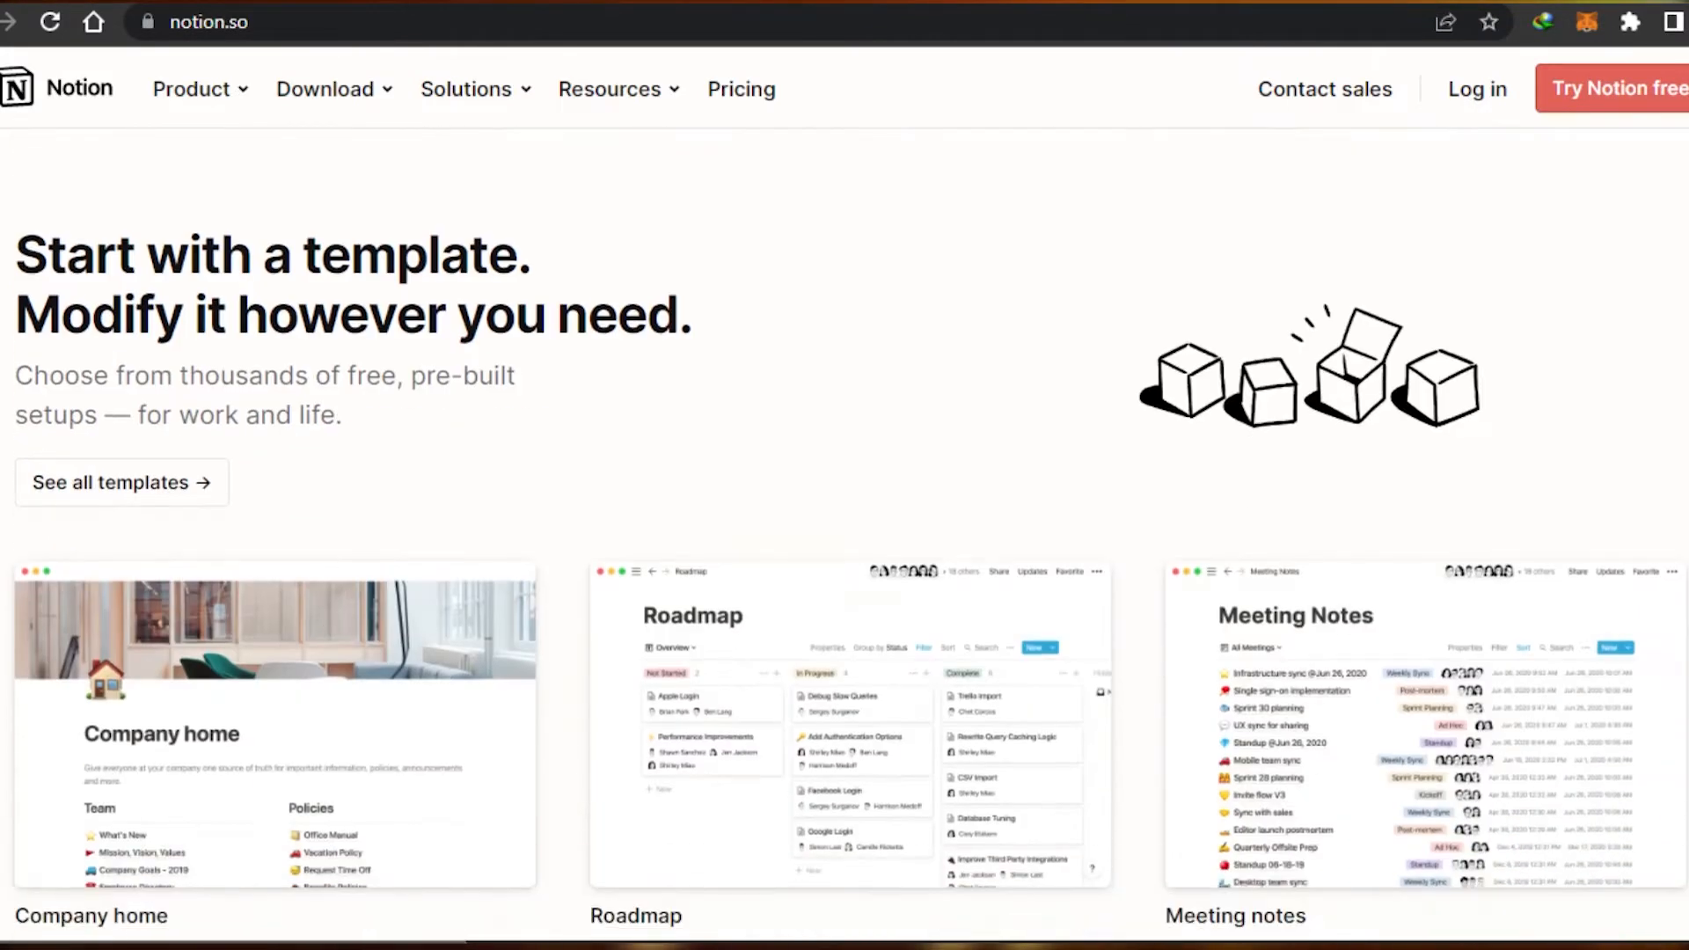
scroll(845, 538, "down", 5)
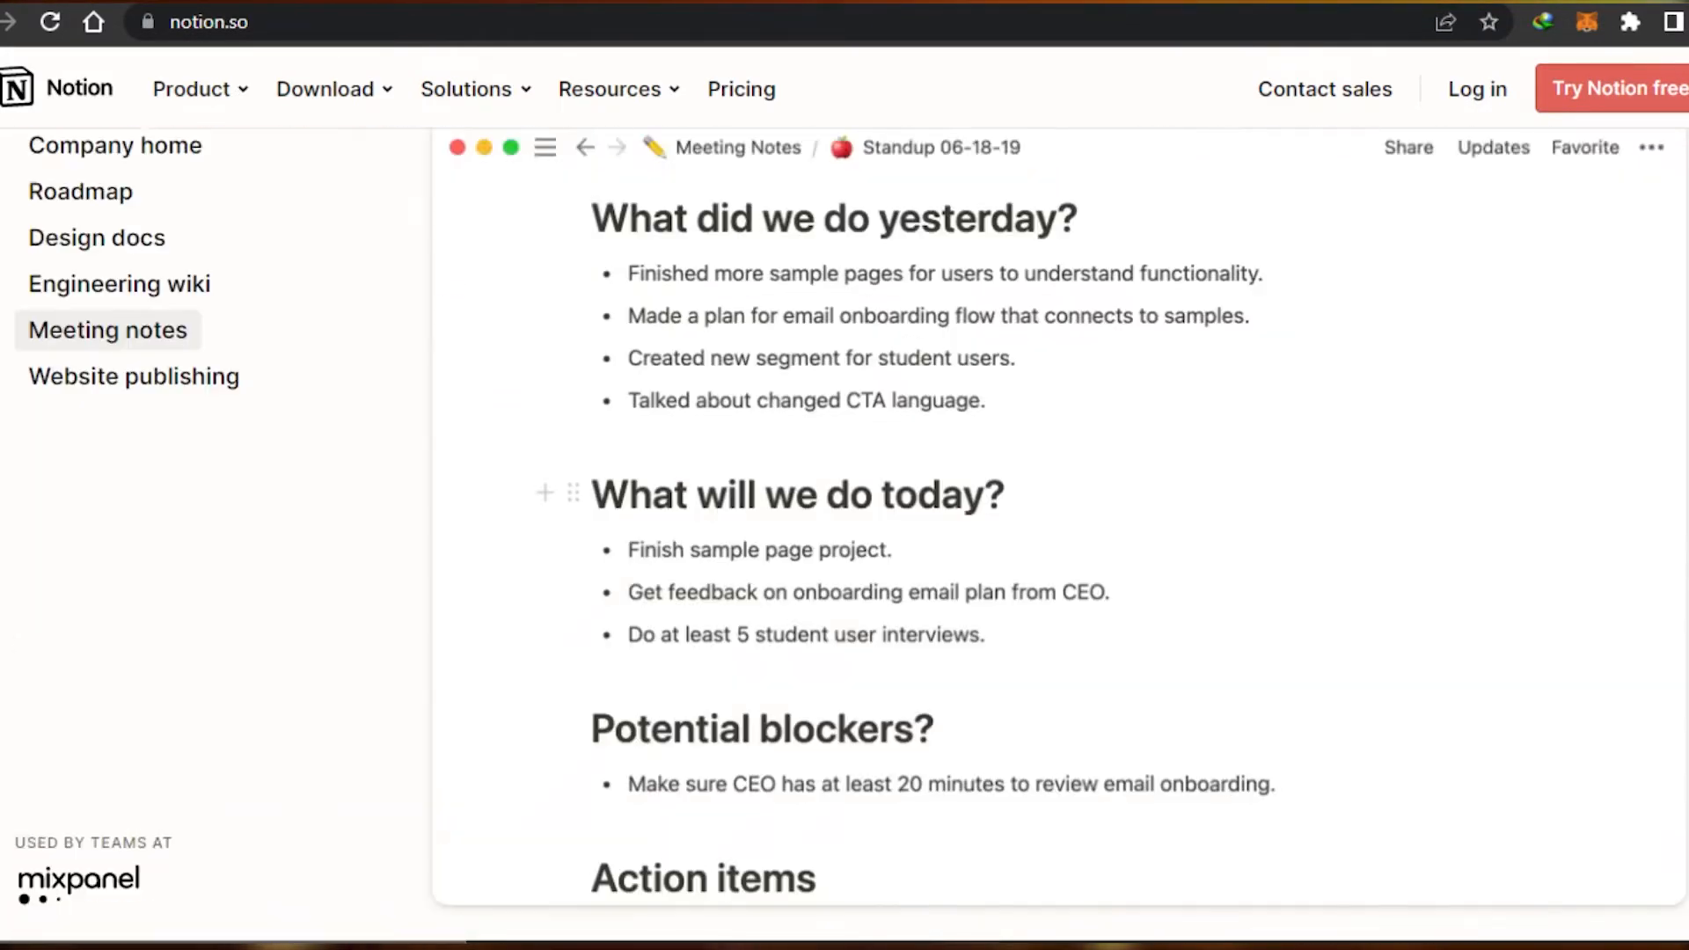
scroll(845, 539, "down", 10)
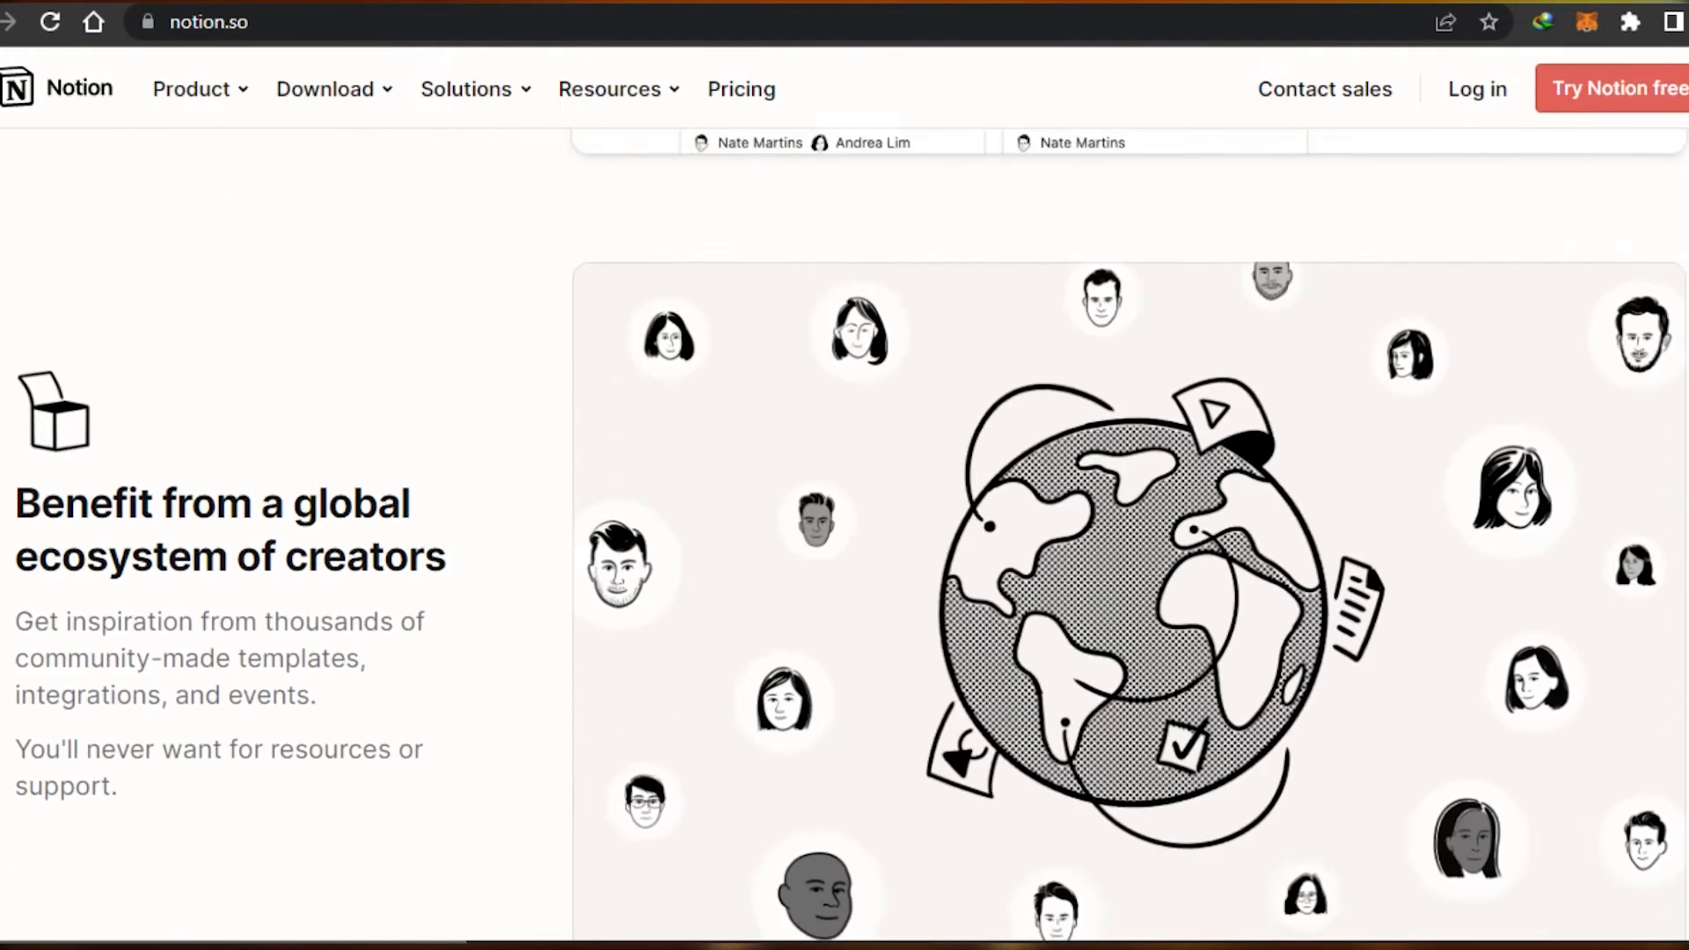
scroll(845, 538, "up", 16)
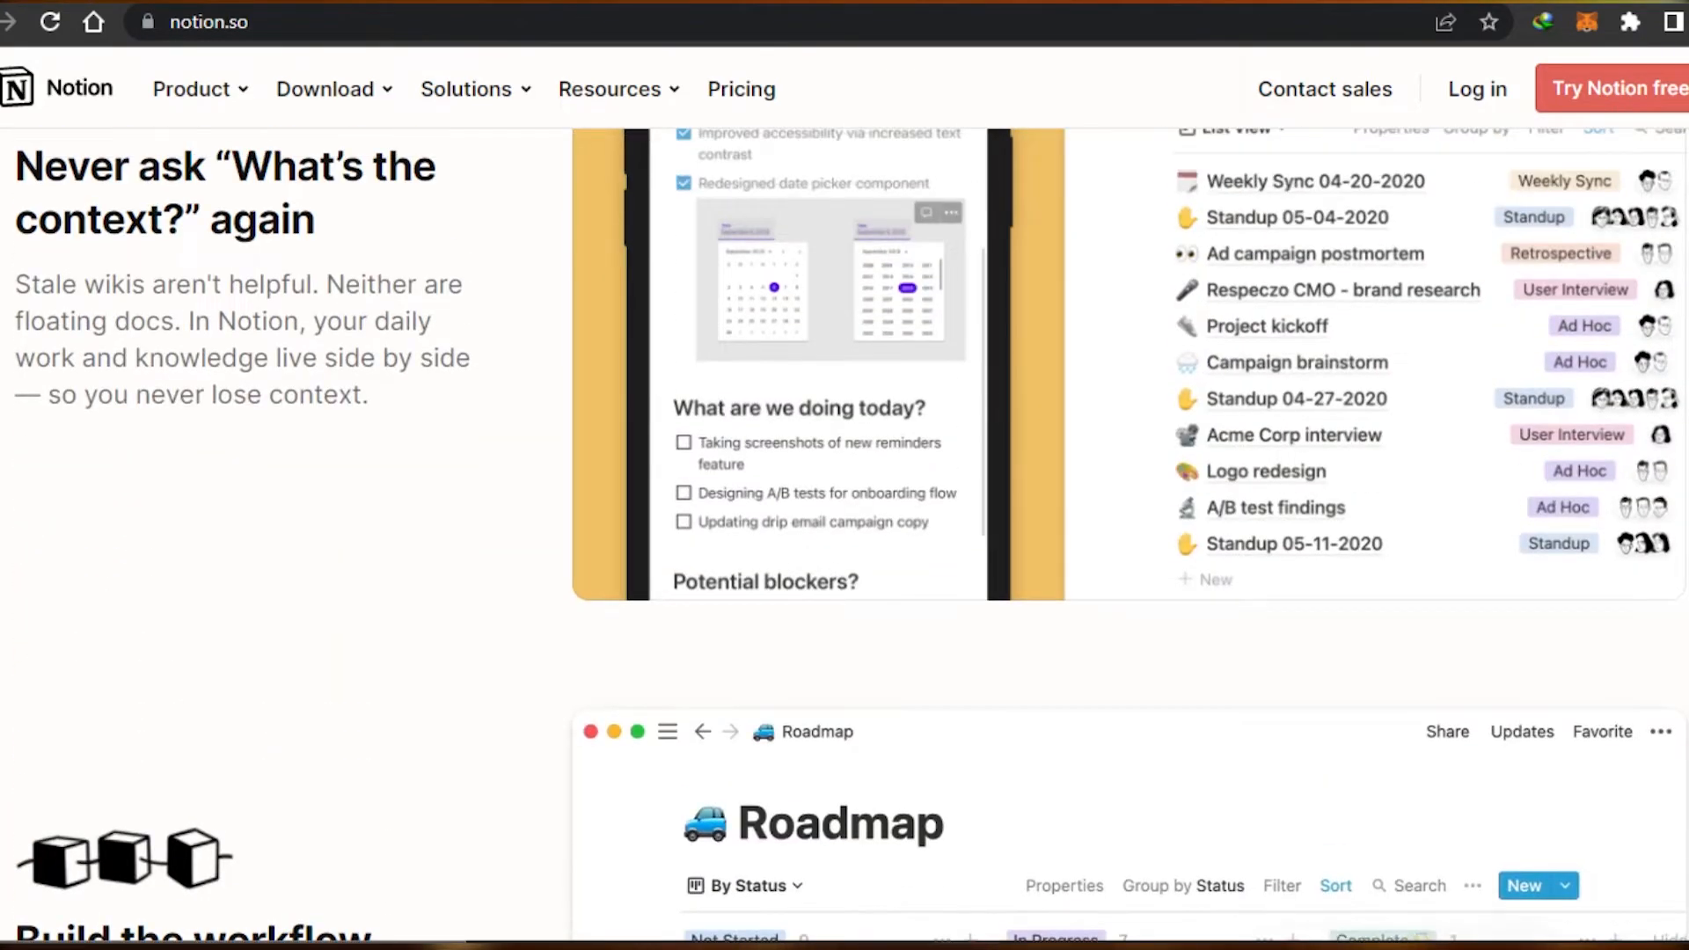
scroll(772, 190, "up", 15)
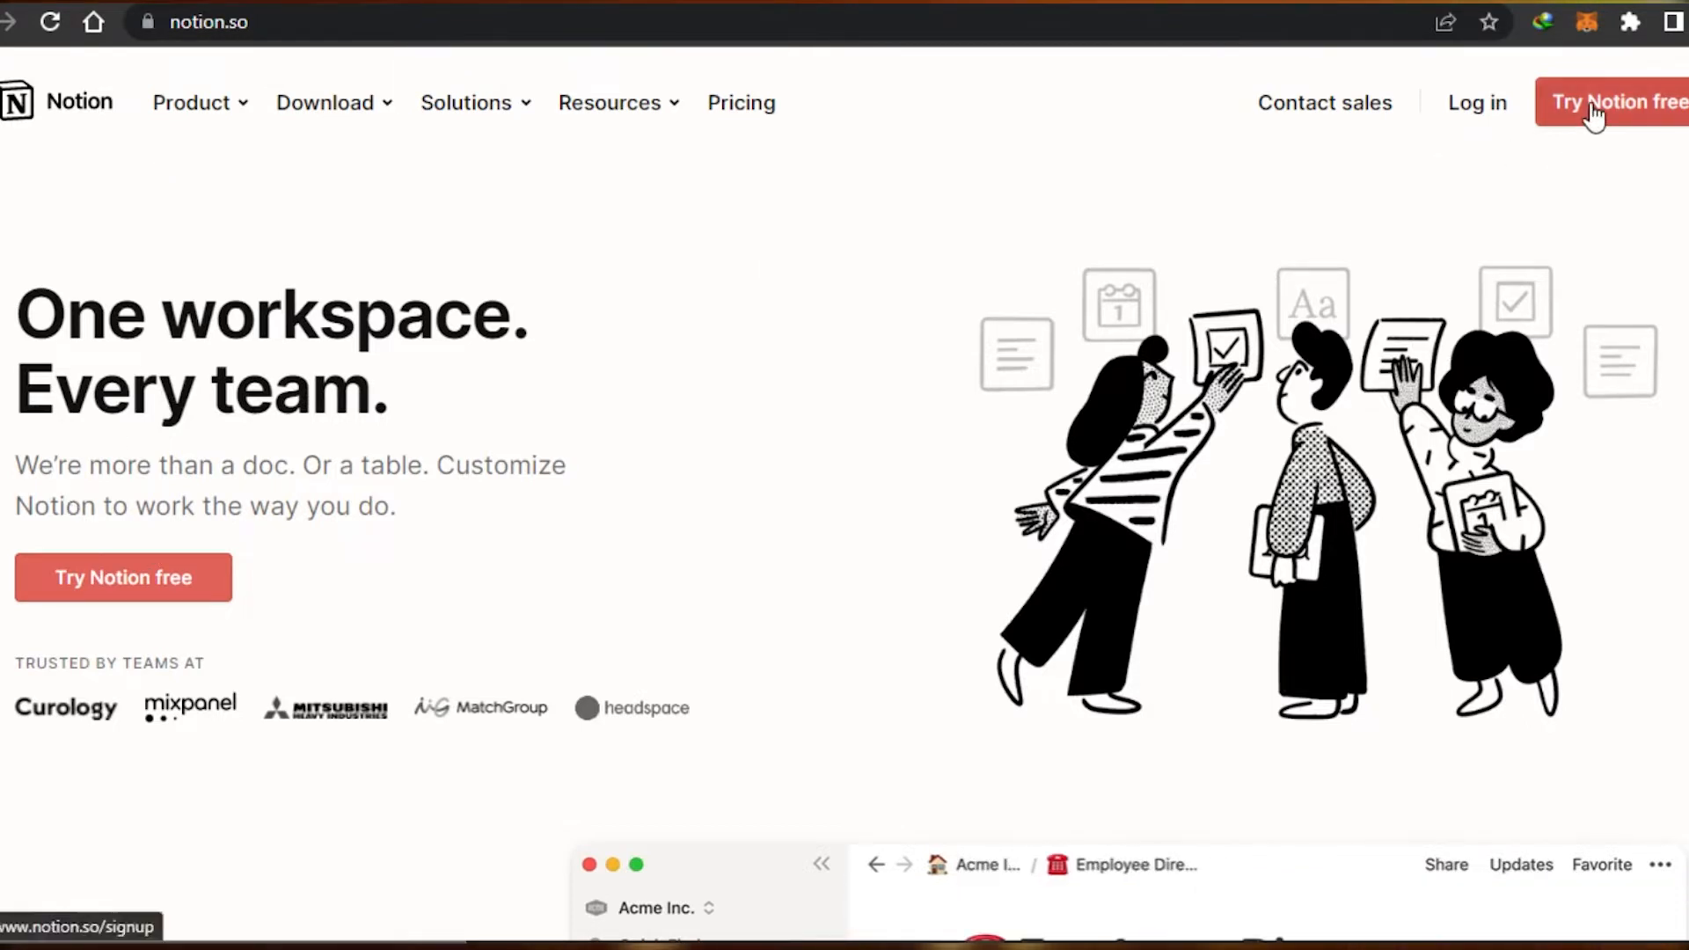
- Start signing up for the free version of Notion
left_click(1629, 113)
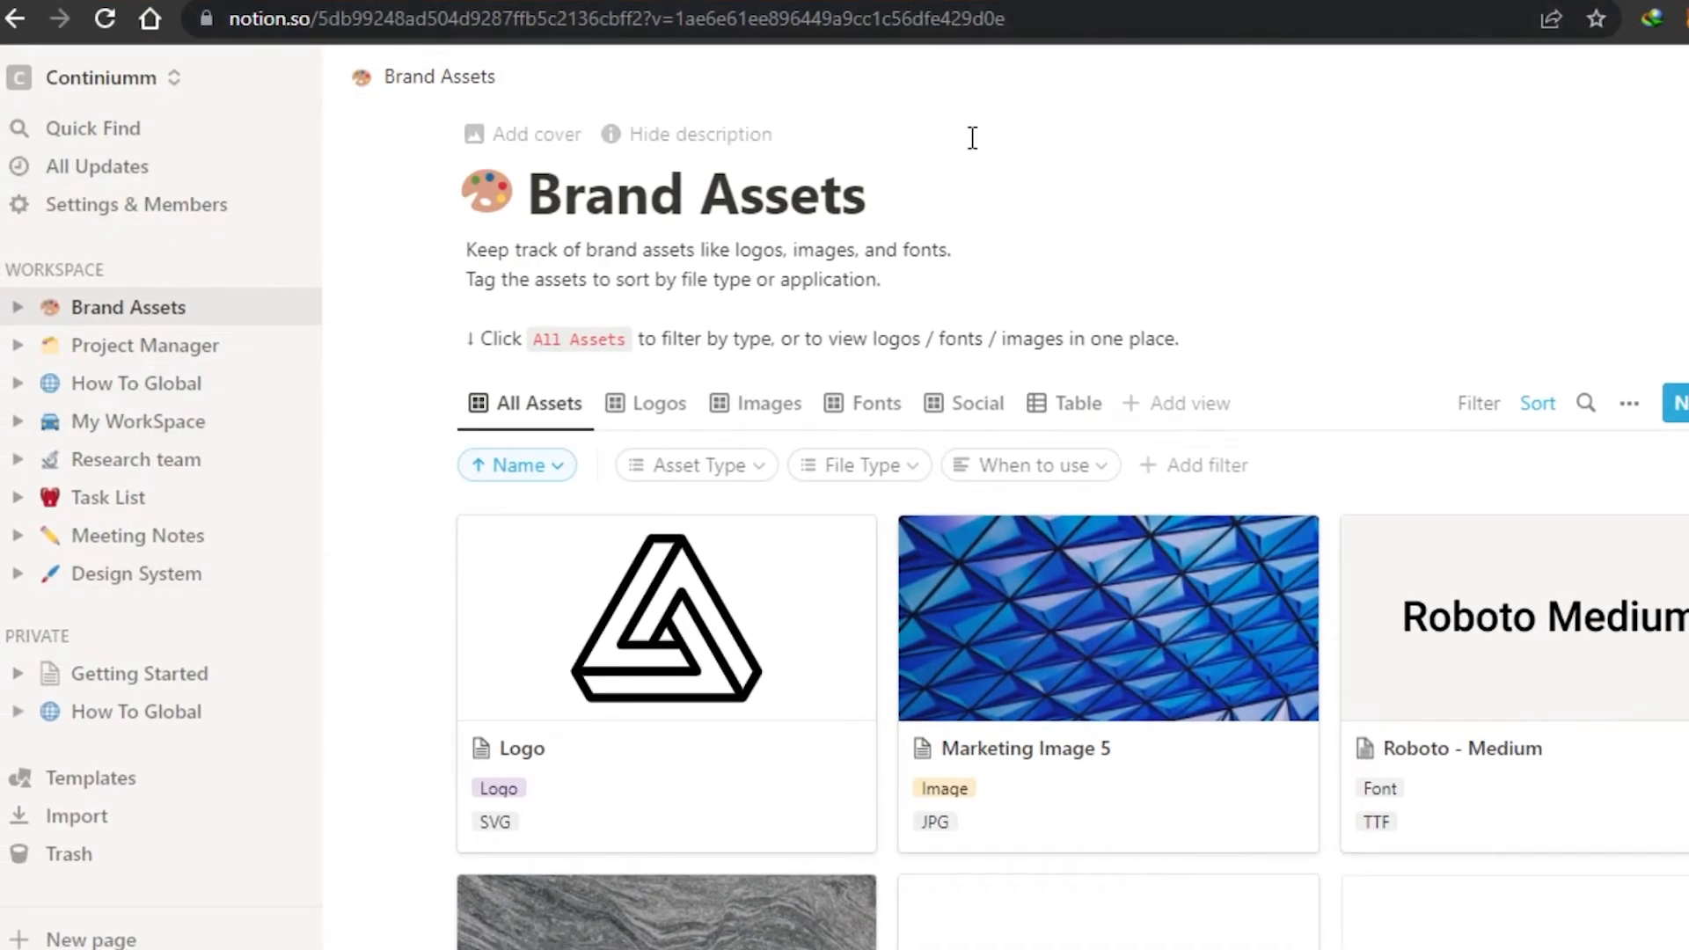
- Review the Brand Assets page and the workspace's account options, including the form for adding another account
scroll(889, 545, "down", 3)
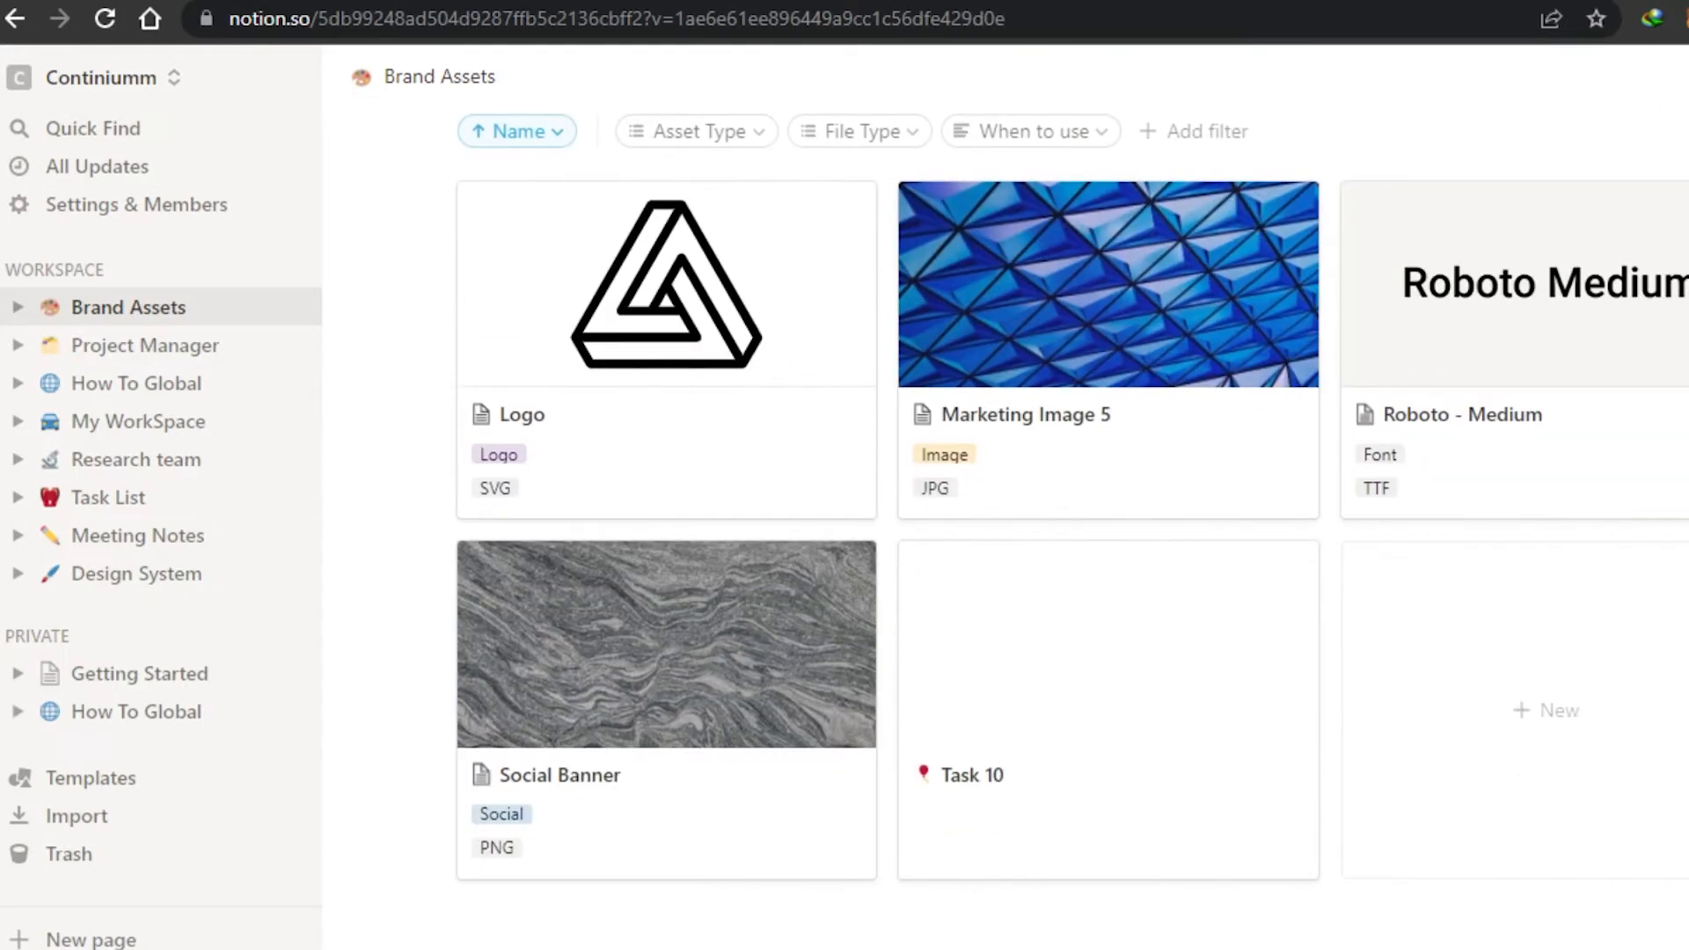
scroll(889, 546, "up", 3)
left_click(190, 88)
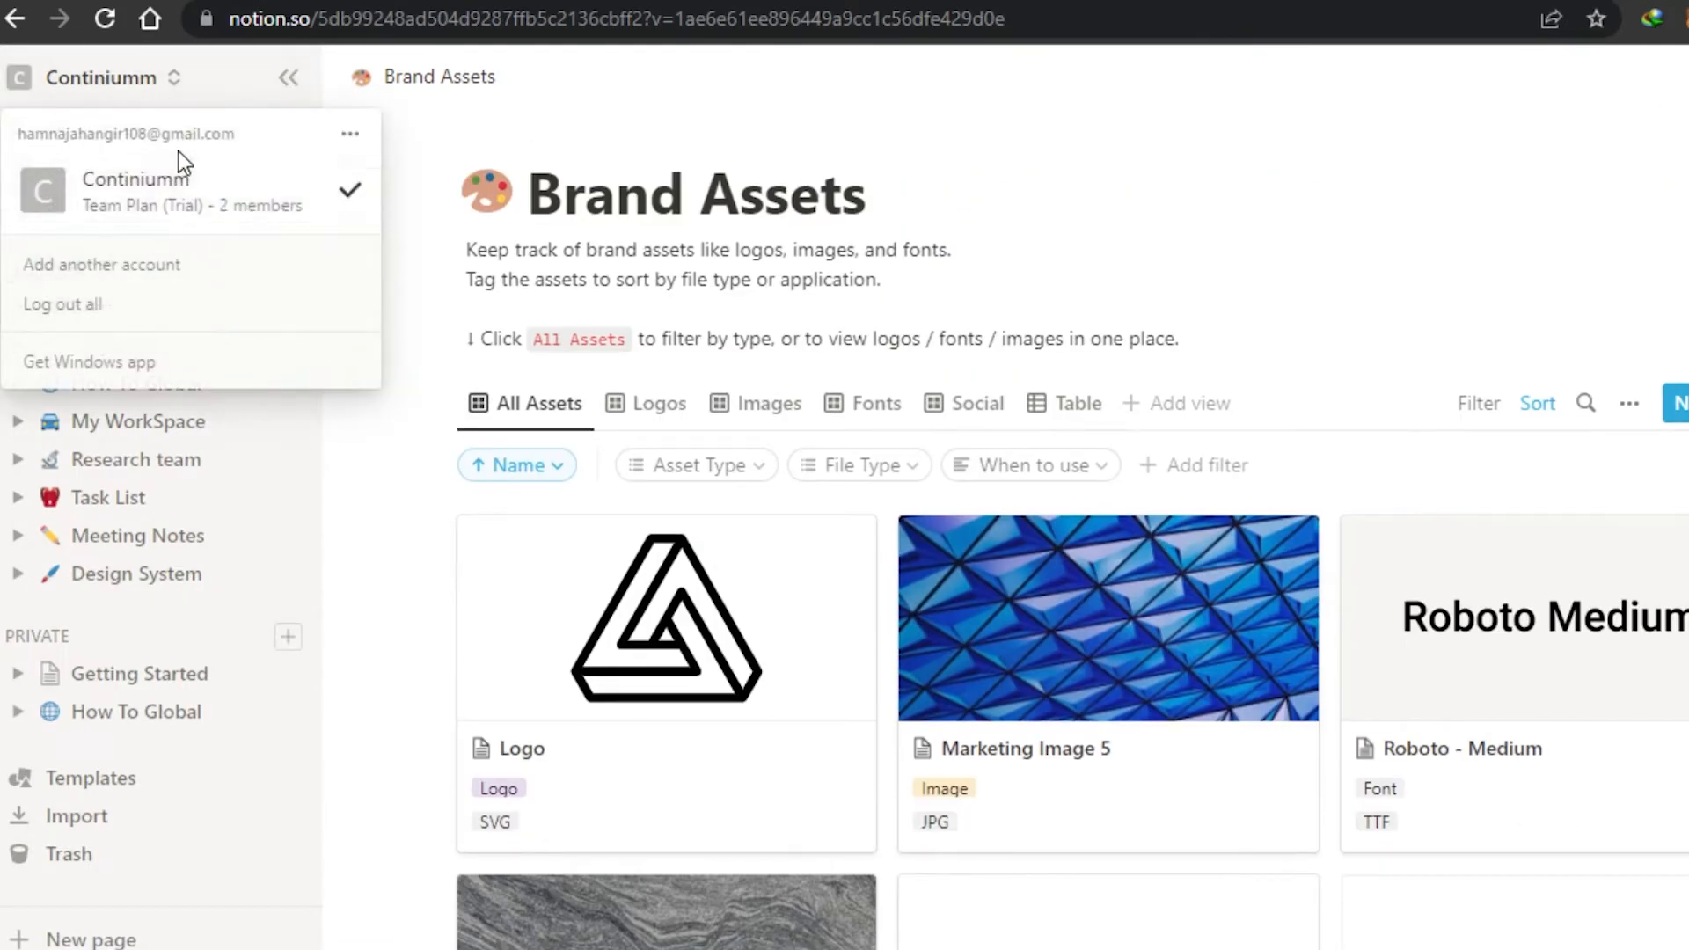
left_click(160, 262)
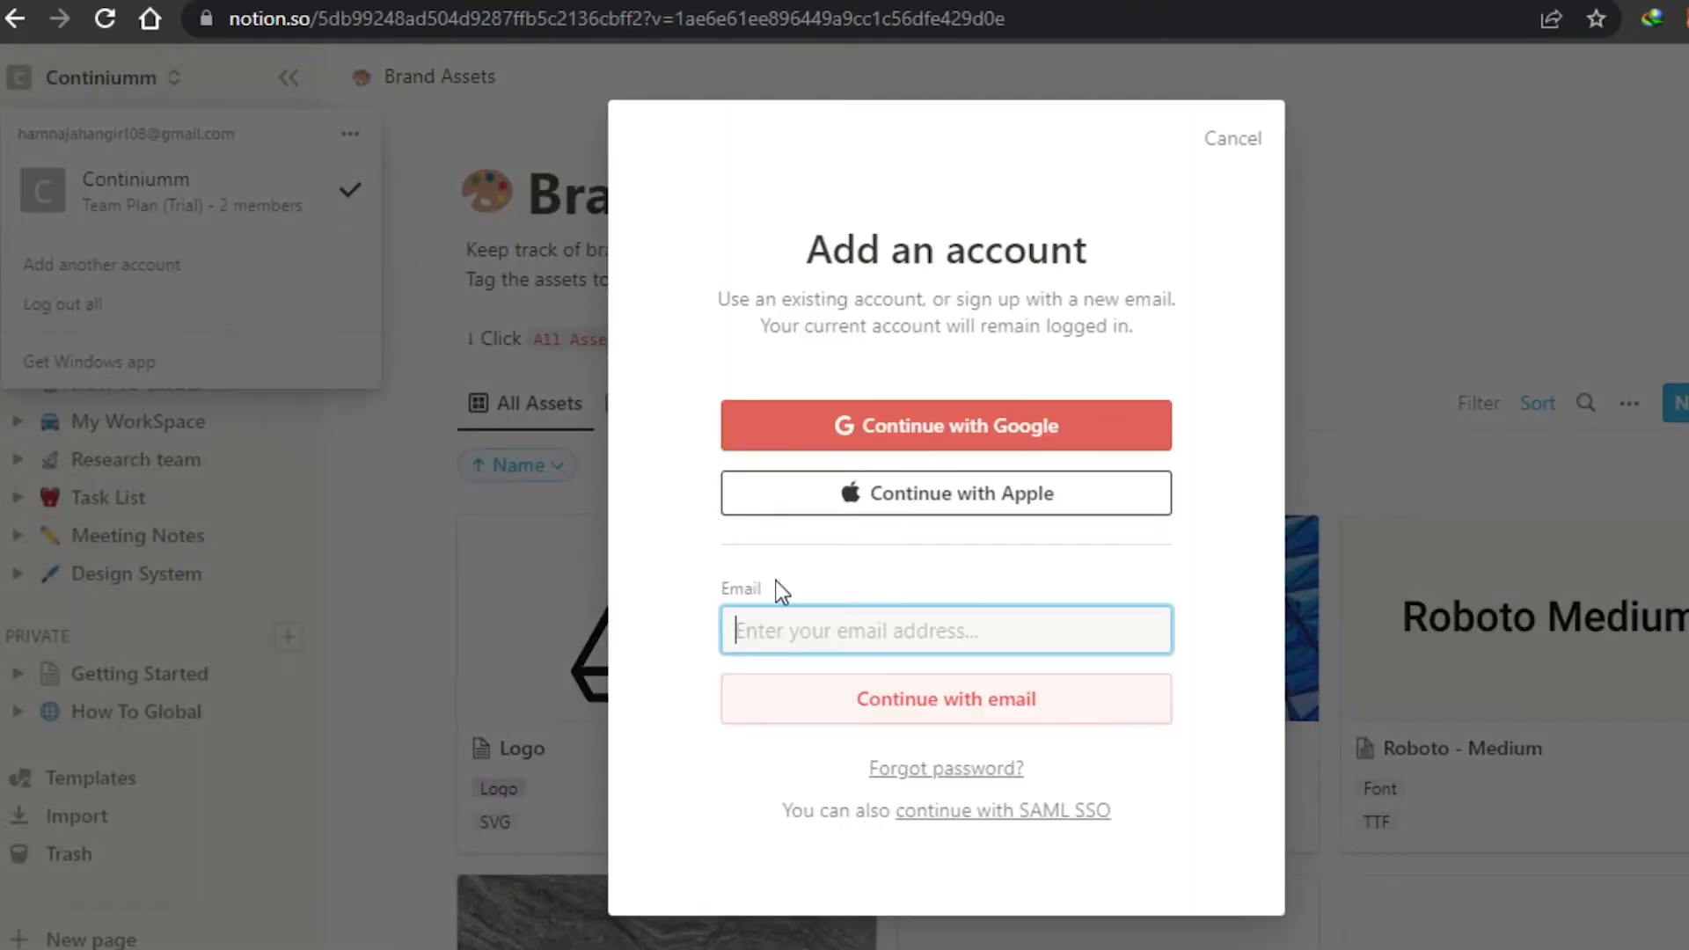
left_click(1264, 150)
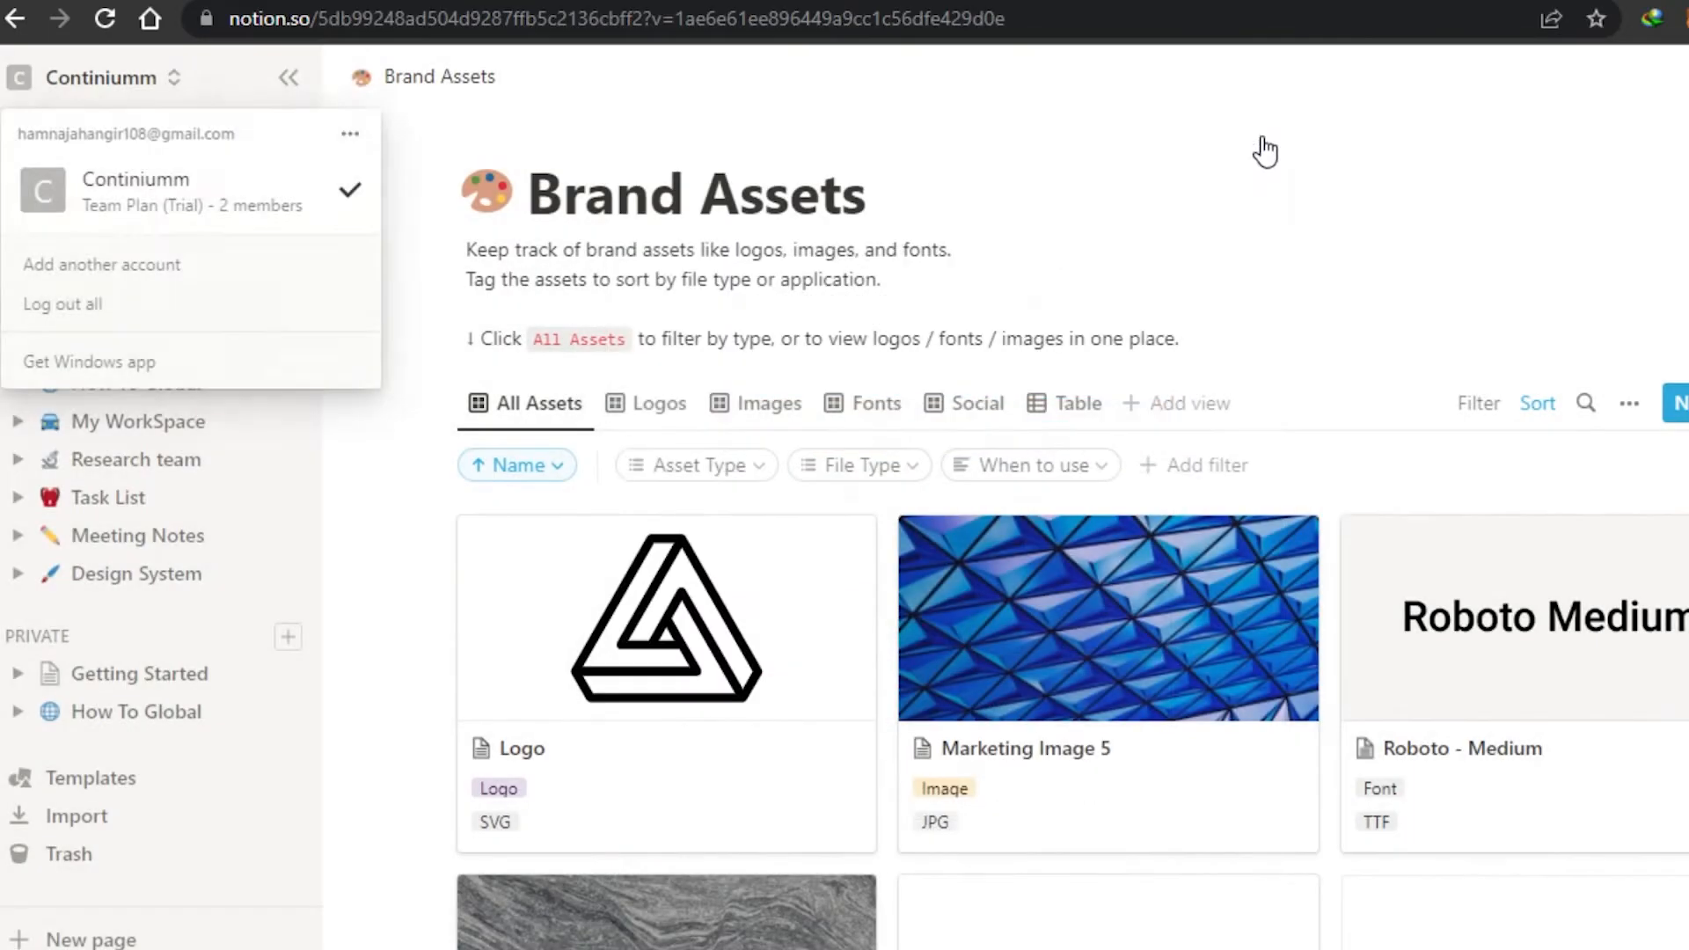
left_click(1264, 151)
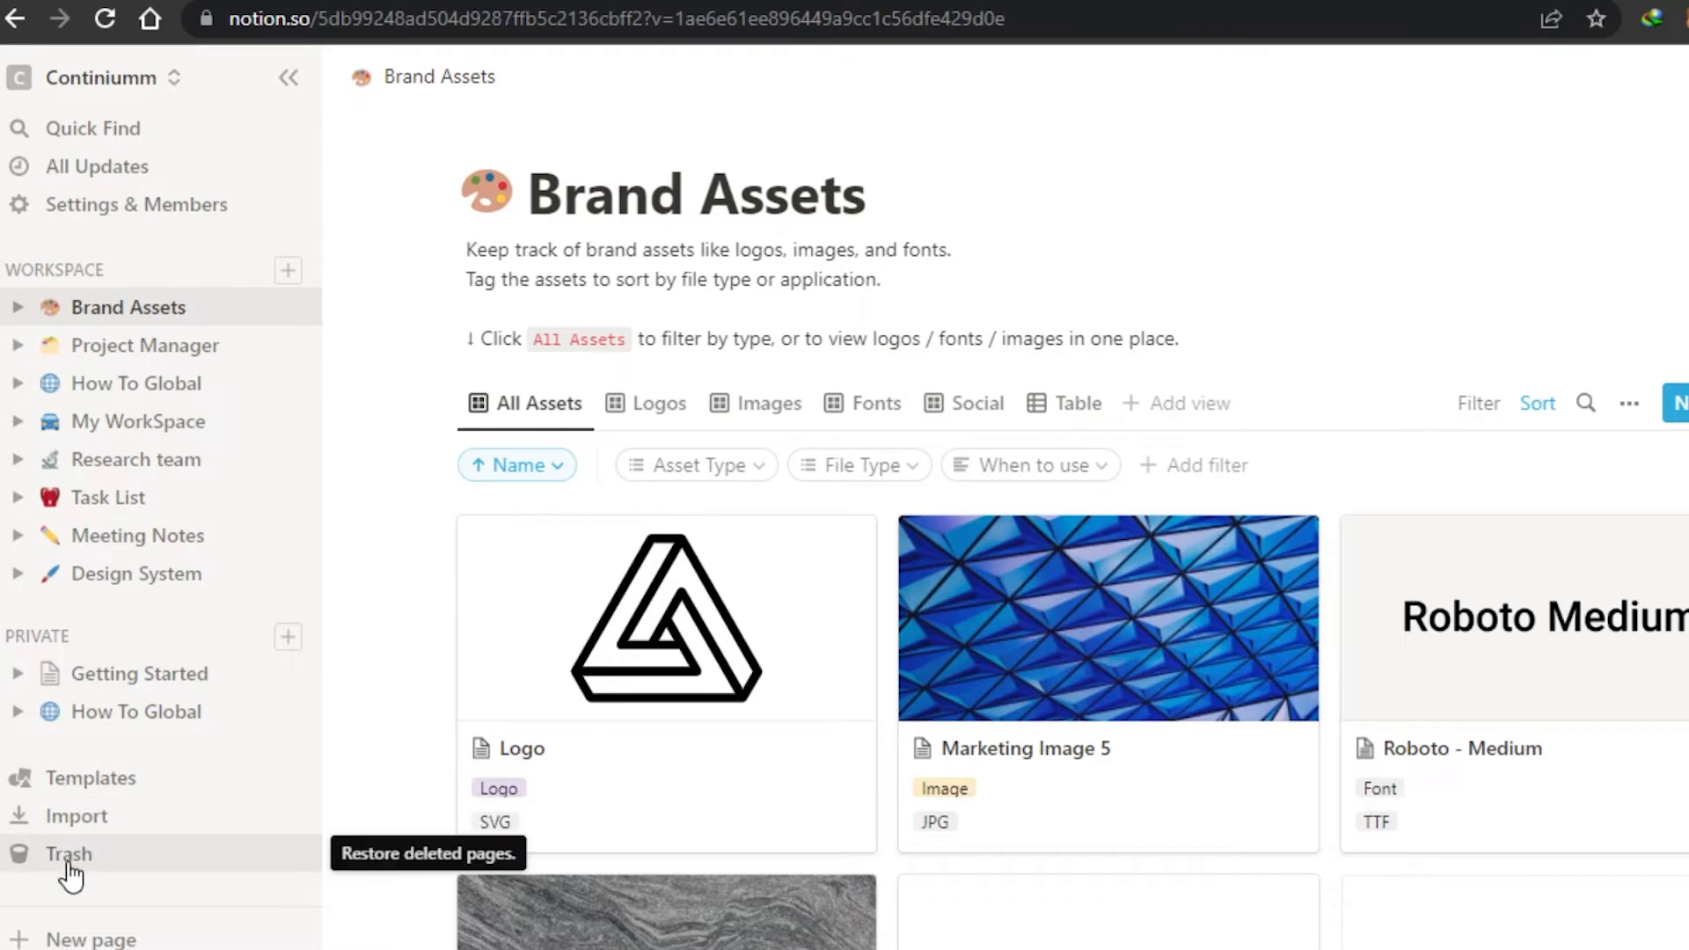
- Create a new page in the shared workspace section and title it "Marketing Strategy"
left_click(126, 940)
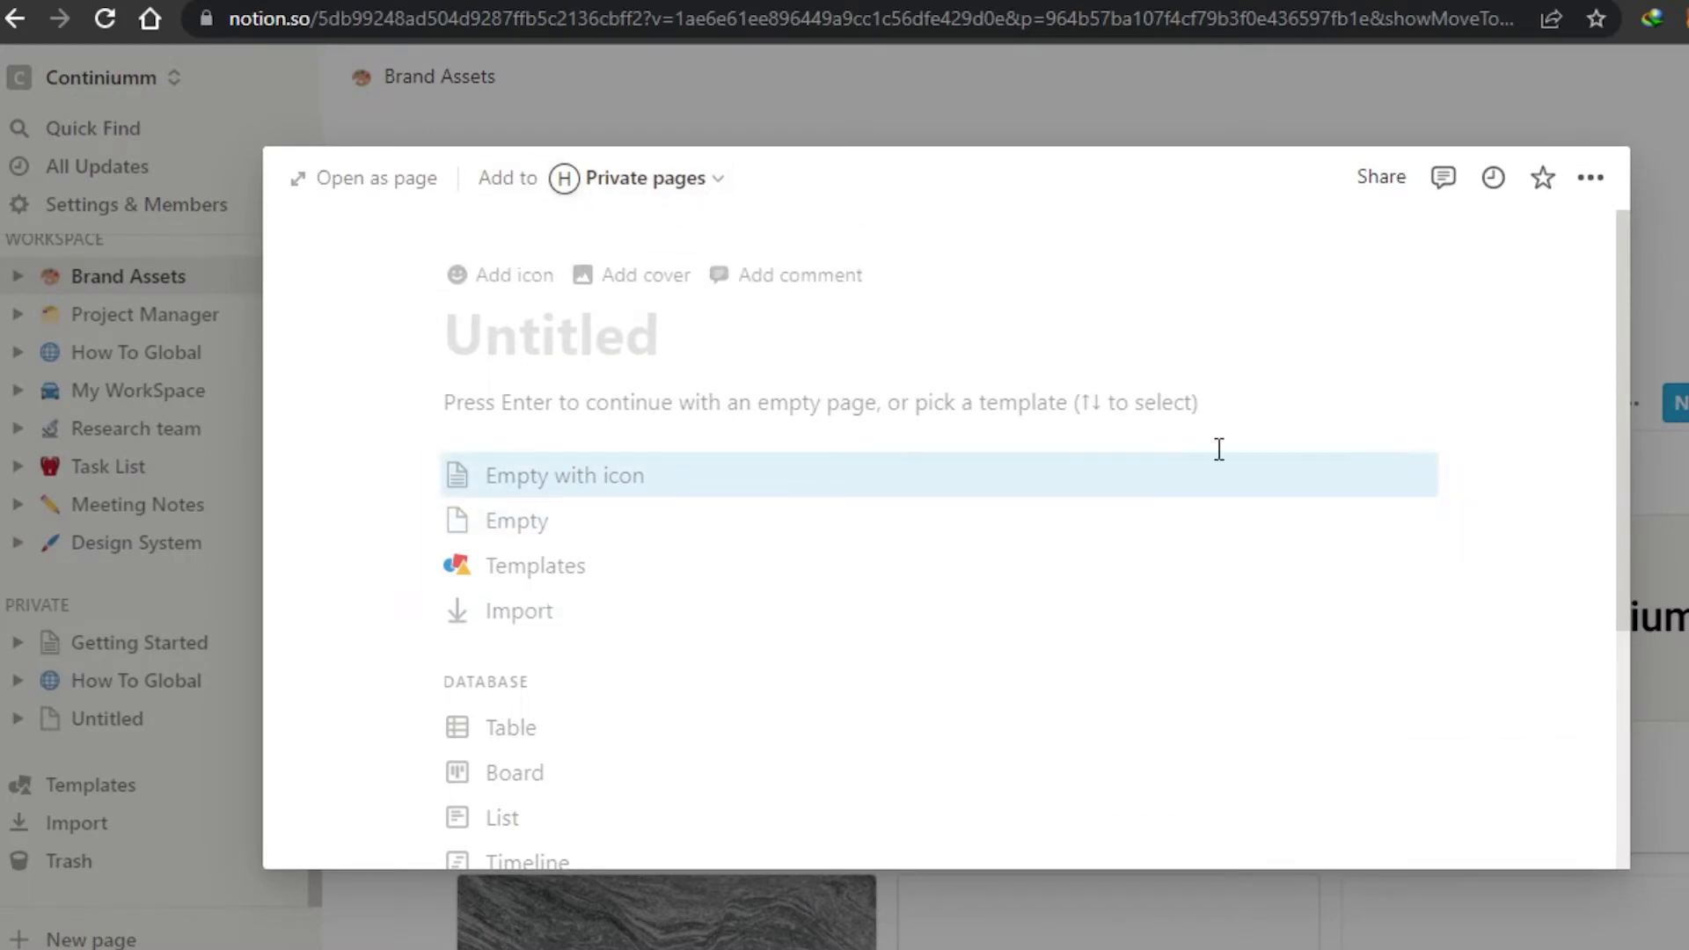
left_click(167, 134)
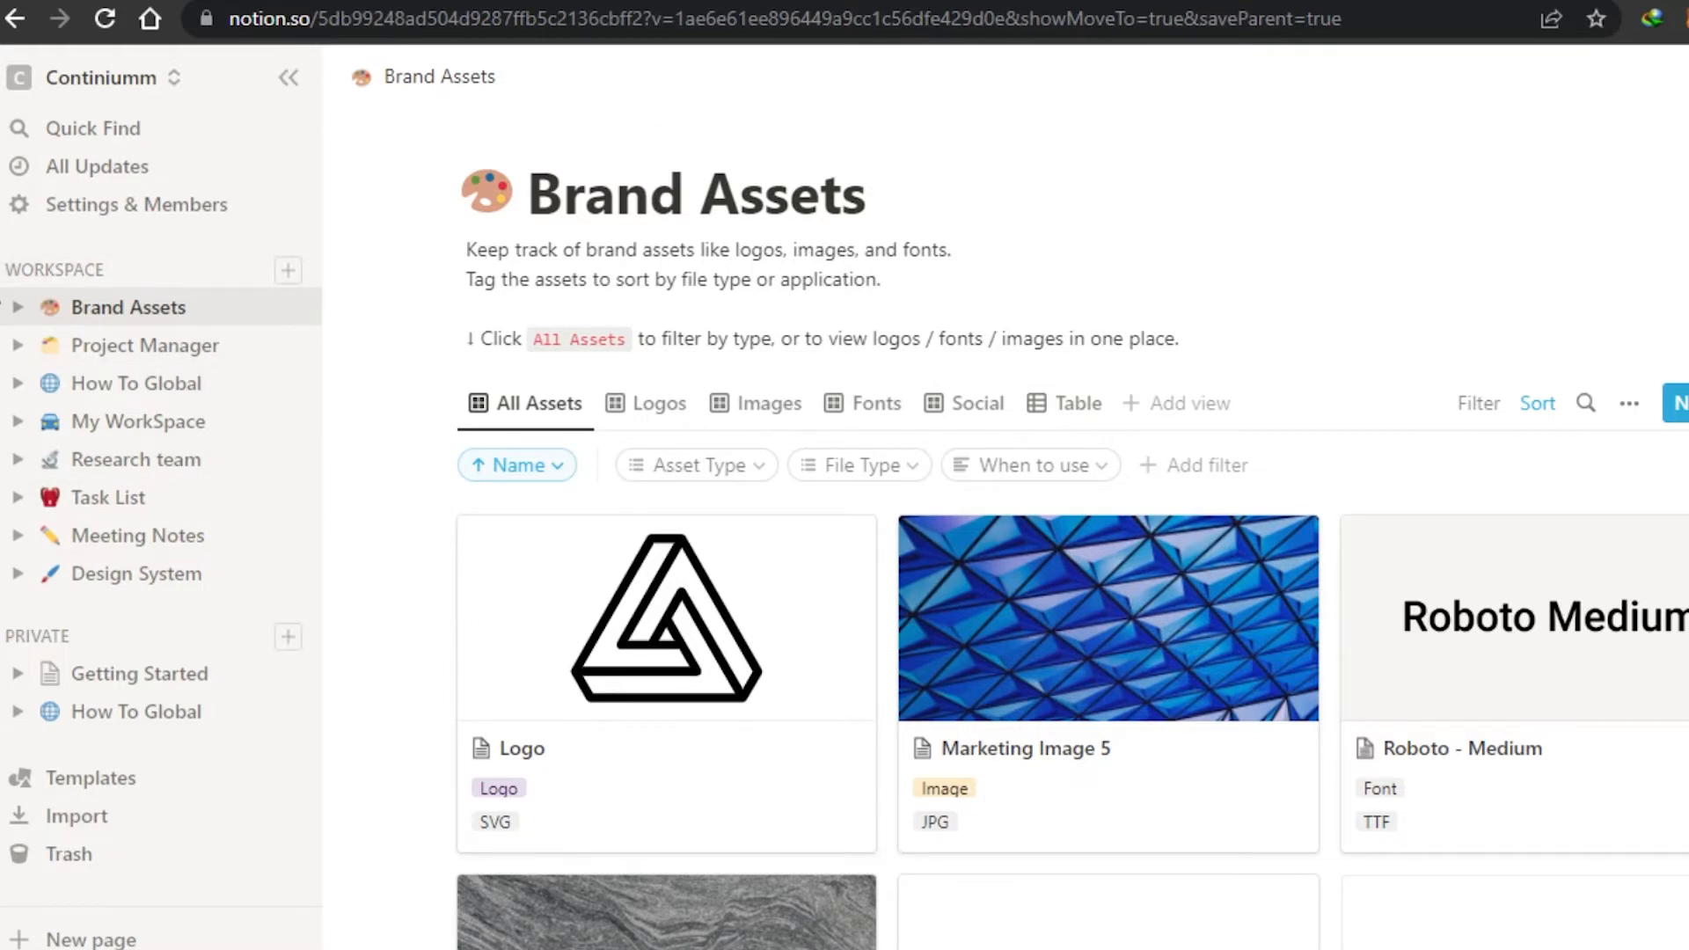
left_click(294, 275)
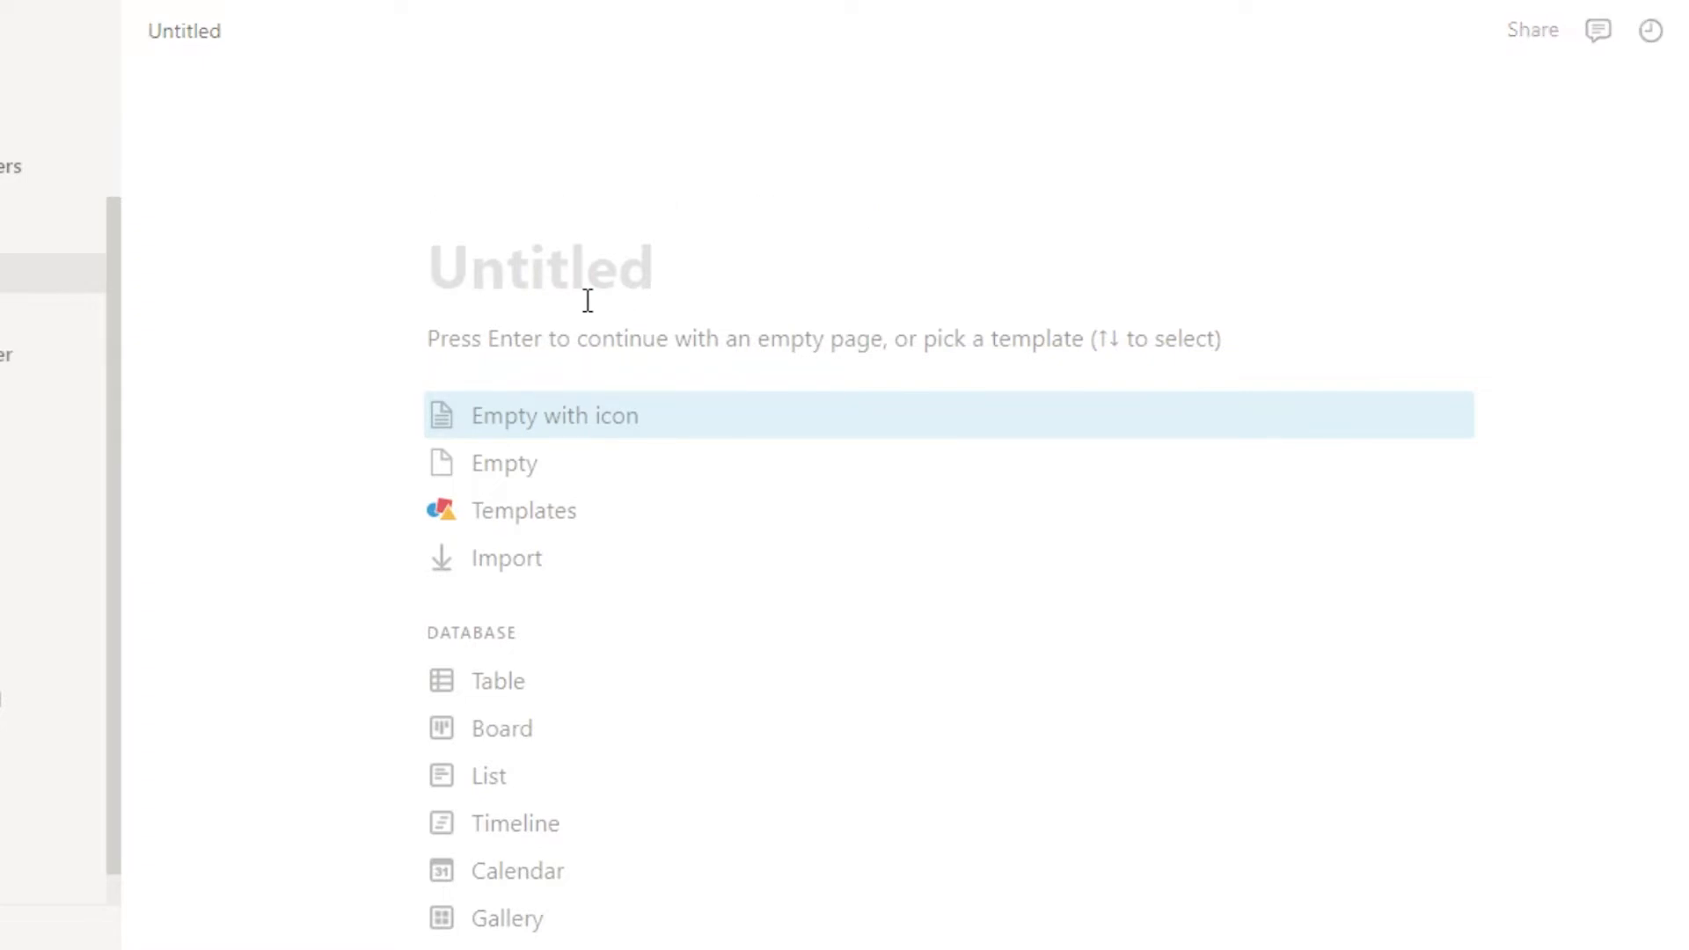
type("Marketing Strategy")
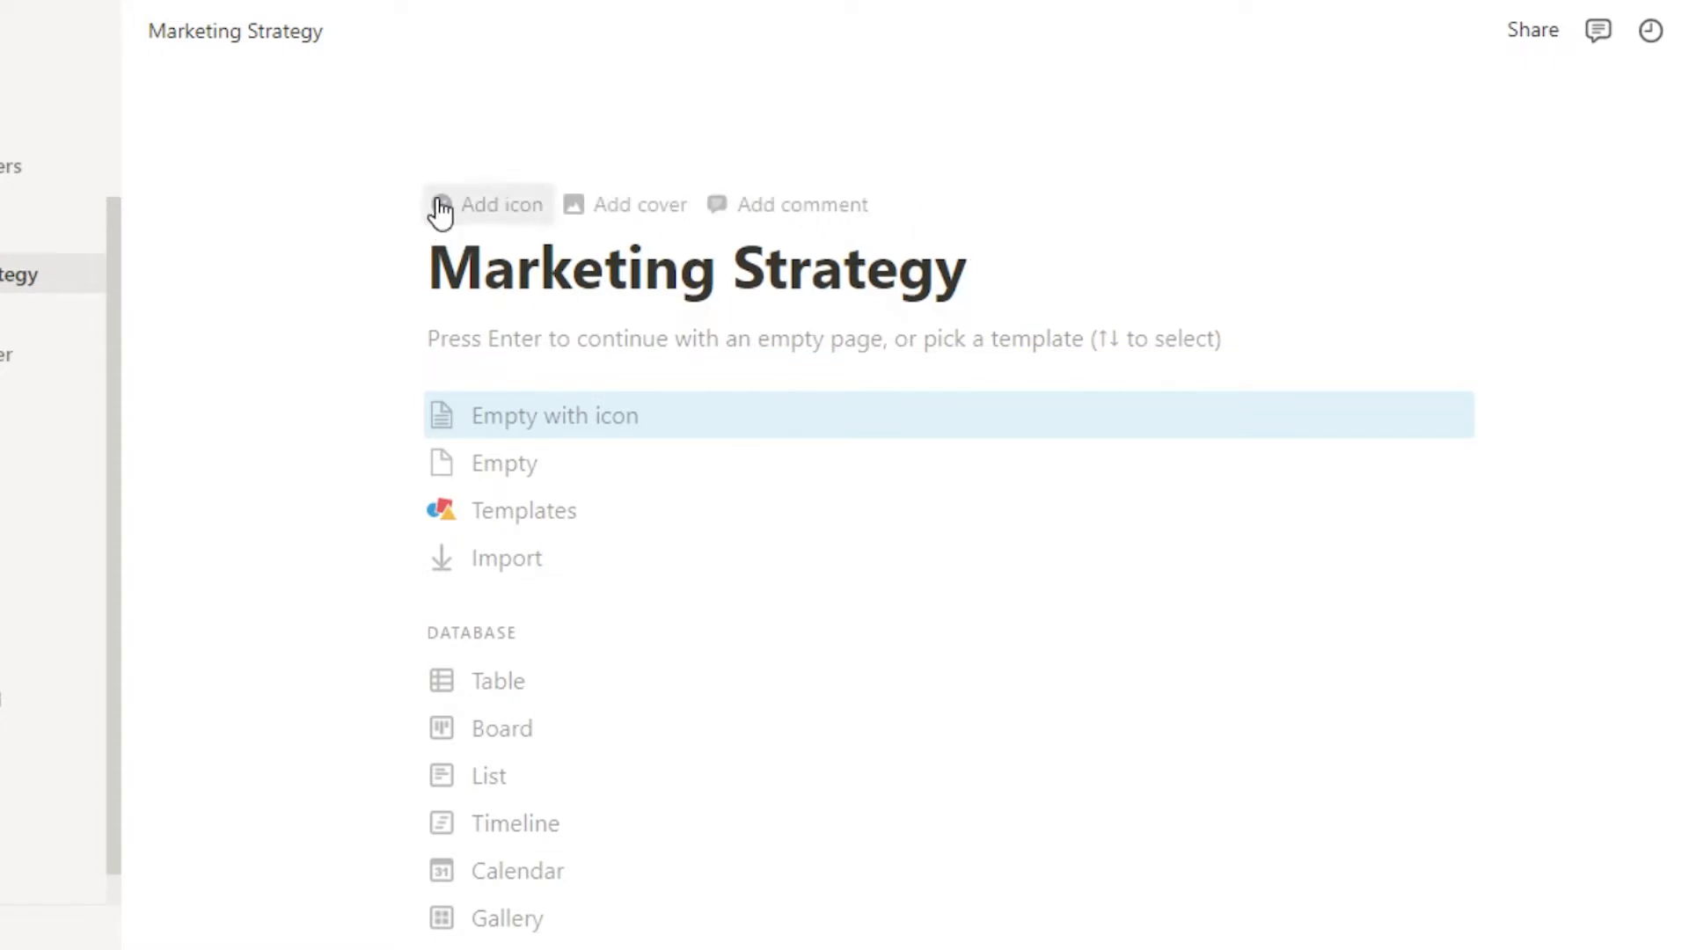
- Add an icon to the Marketing Strategy page and change it to the desktop computer emoji
left_click(483, 202)
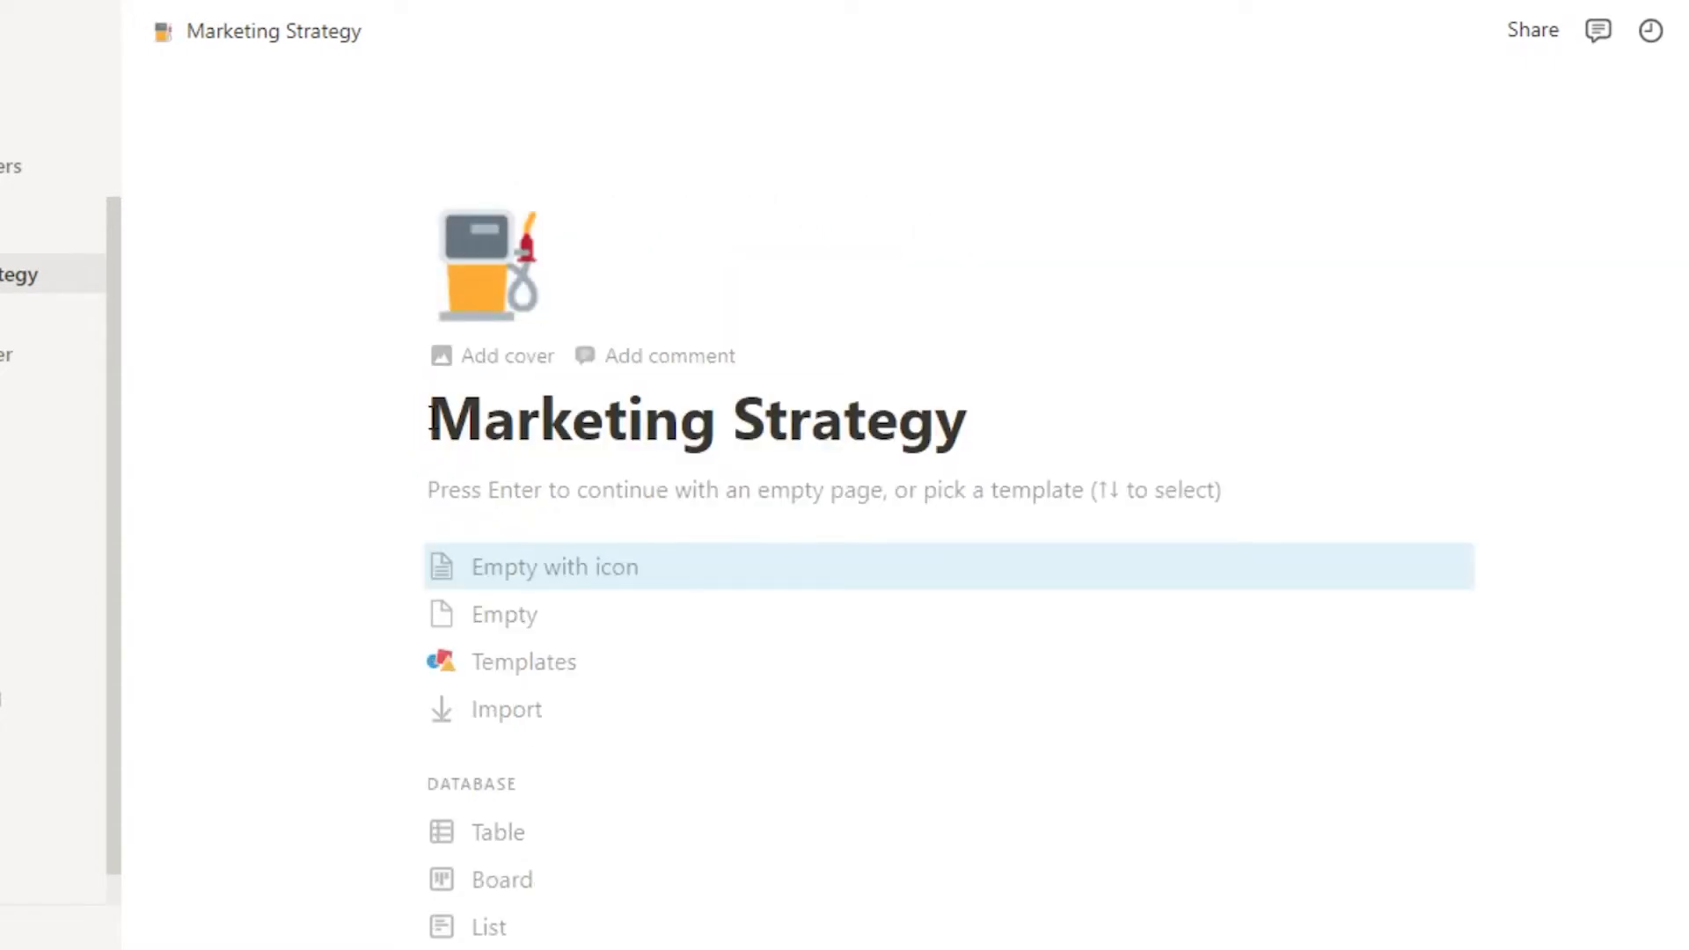
left_click(491, 279)
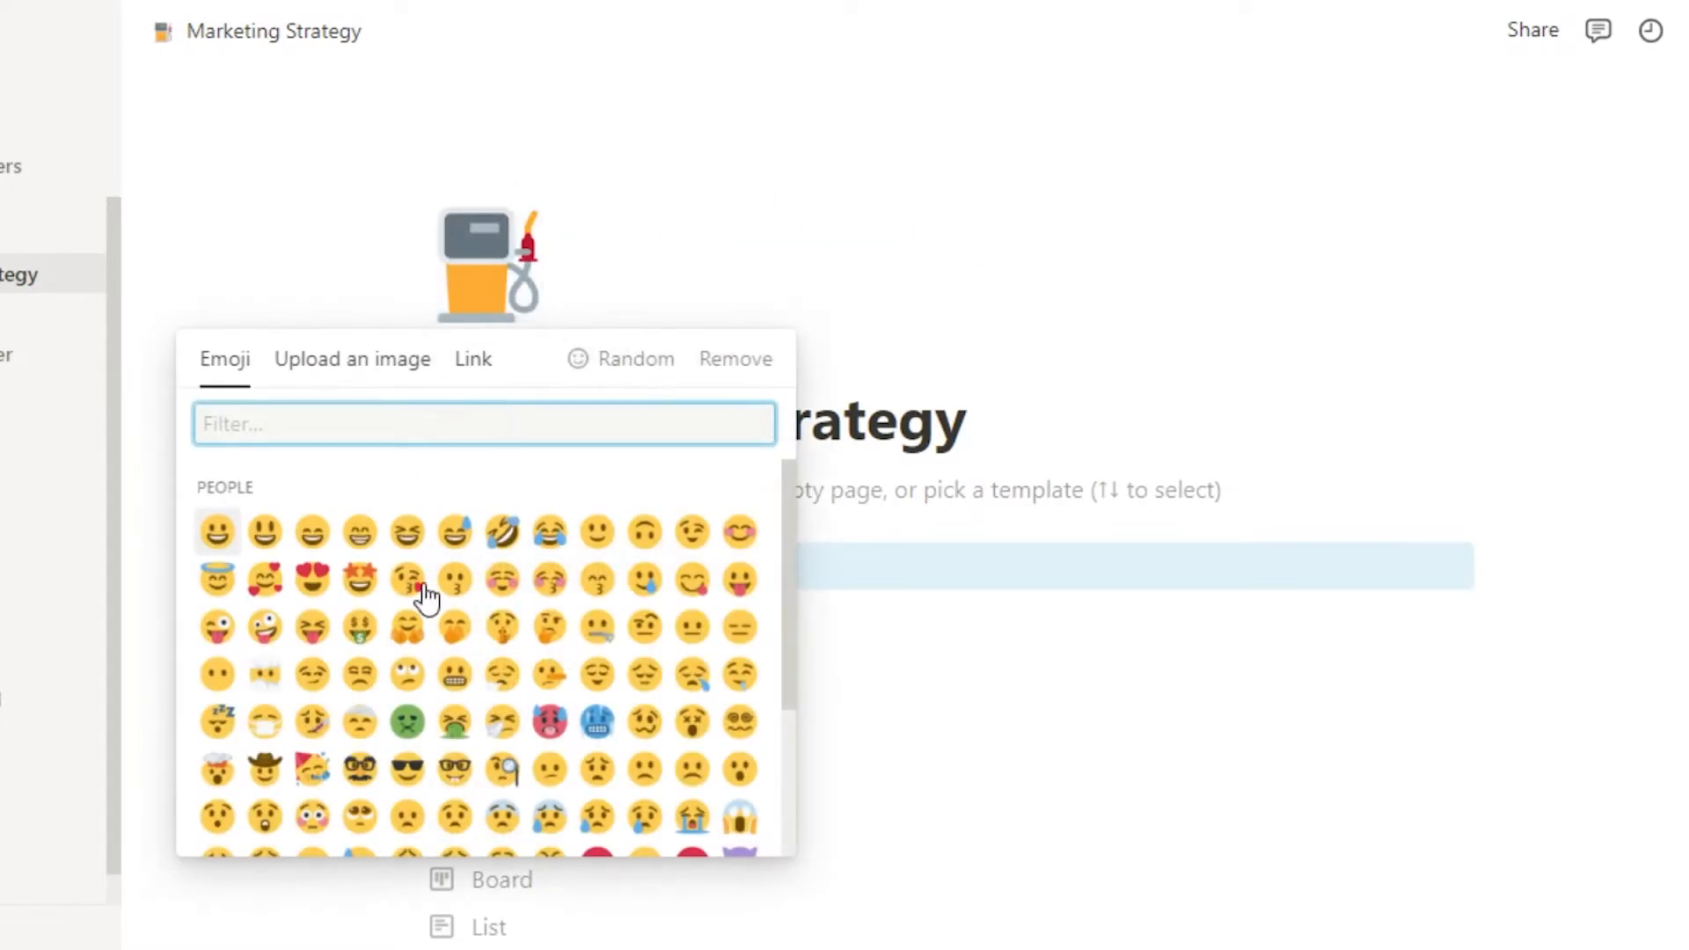
scroll(789, 616, "down", 6)
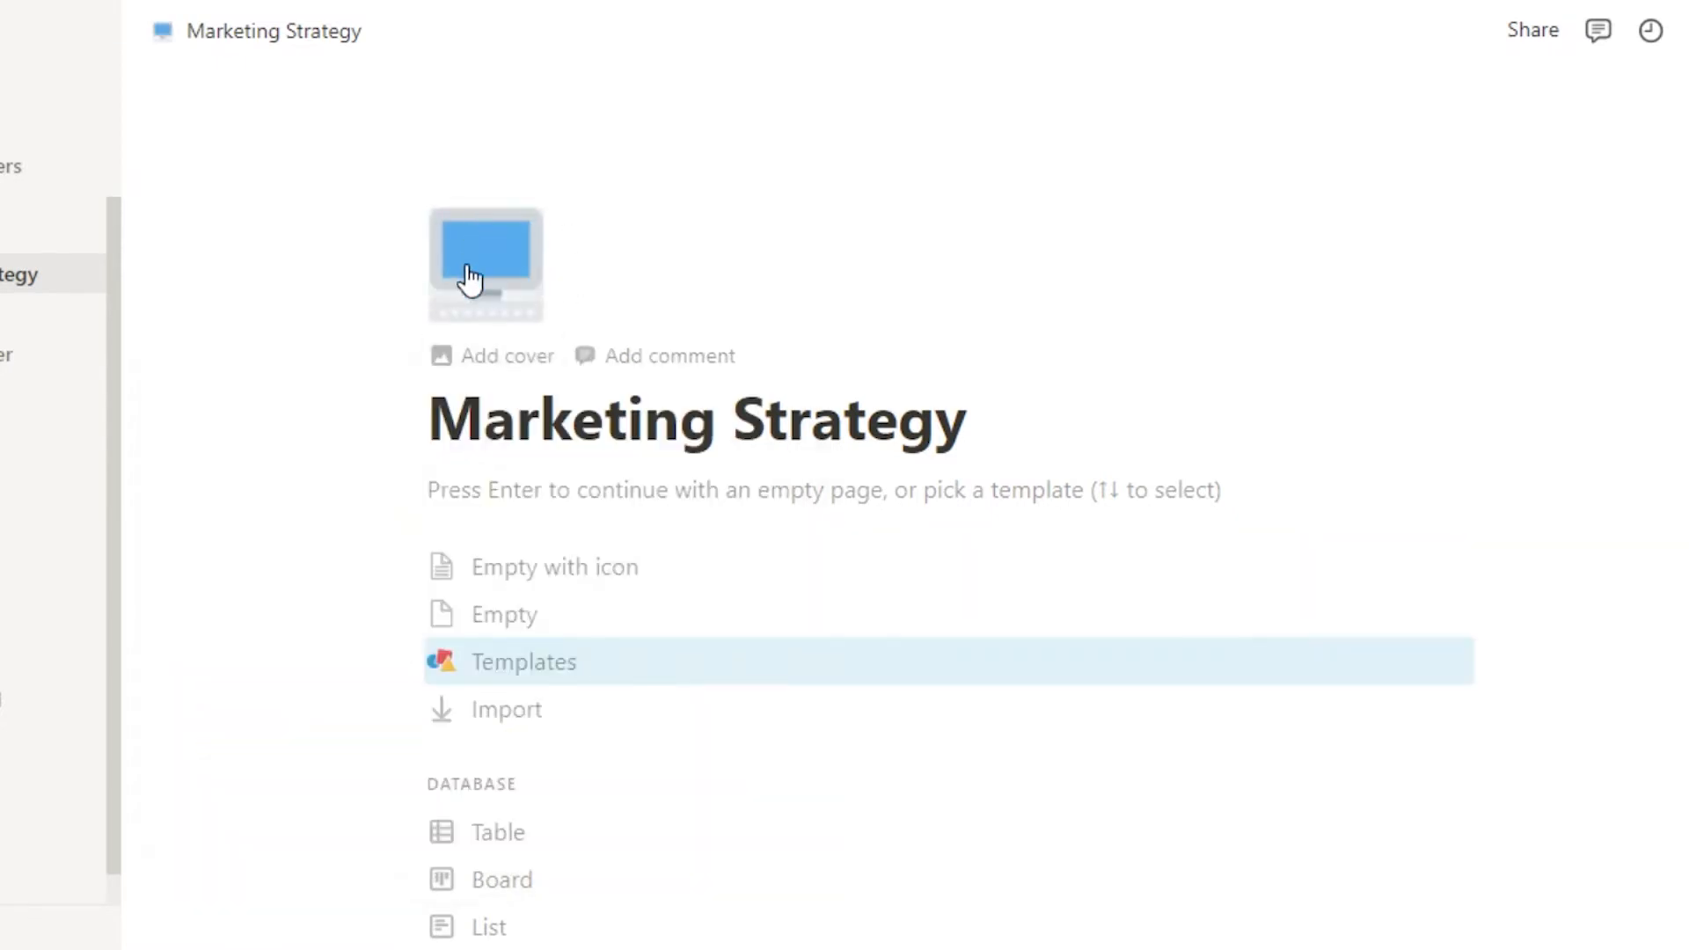
- Add a cover to the page and change it to the Japanese great wave print from the gallery
left_click(483, 359)
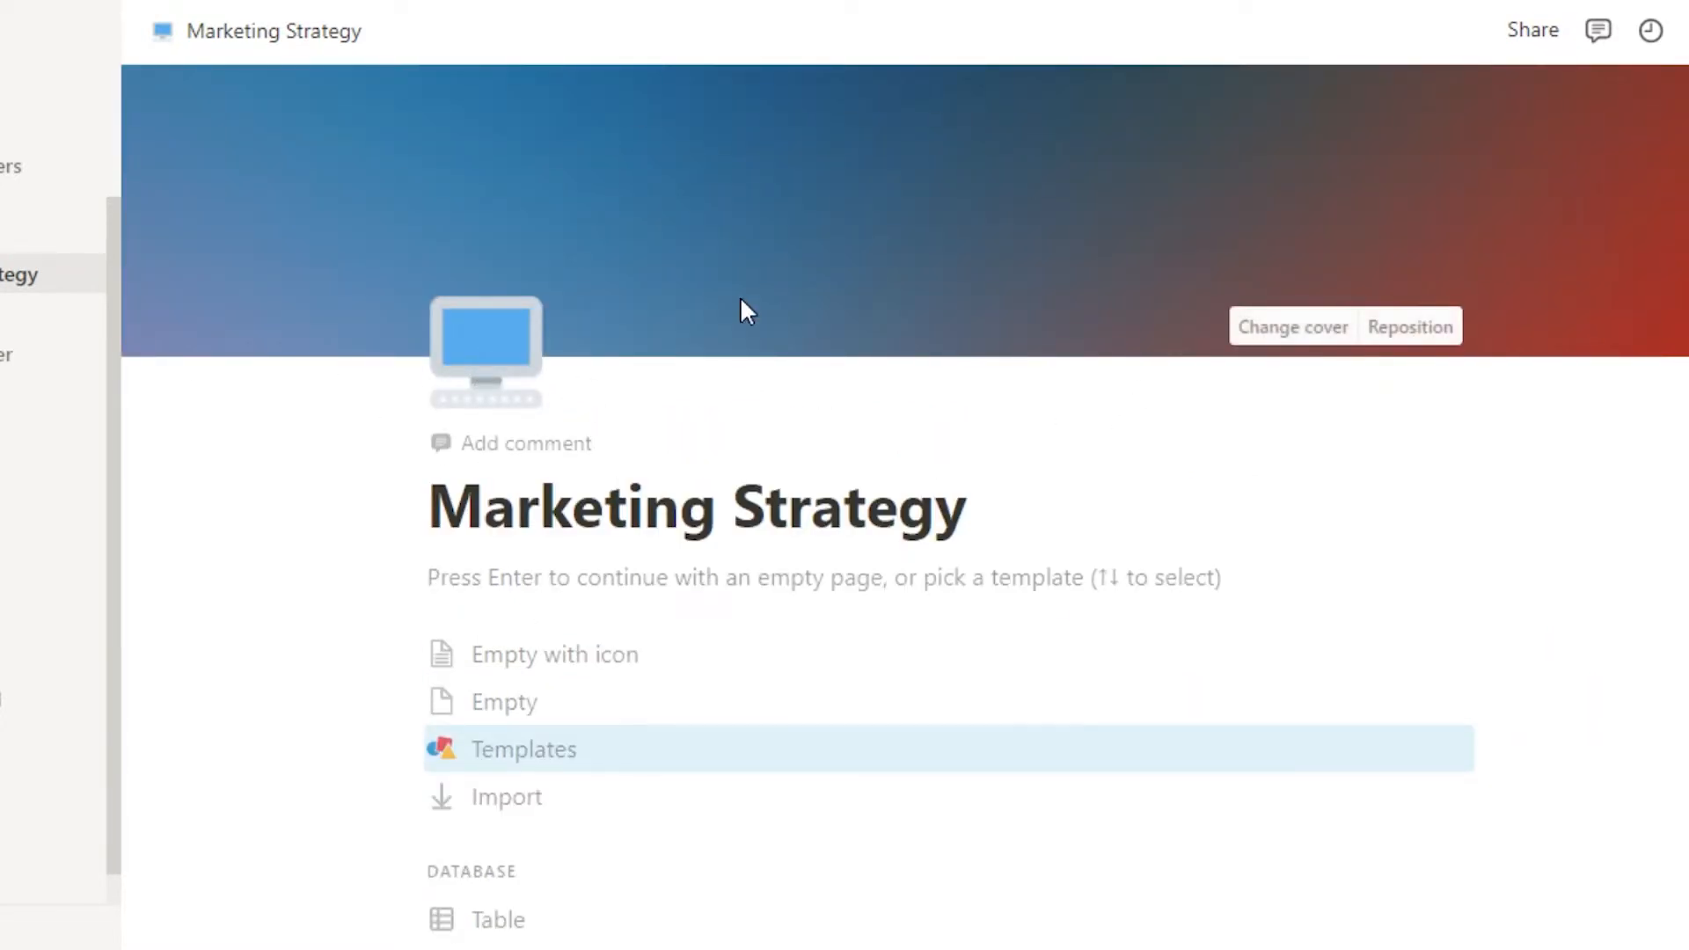
left_click(1314, 327)
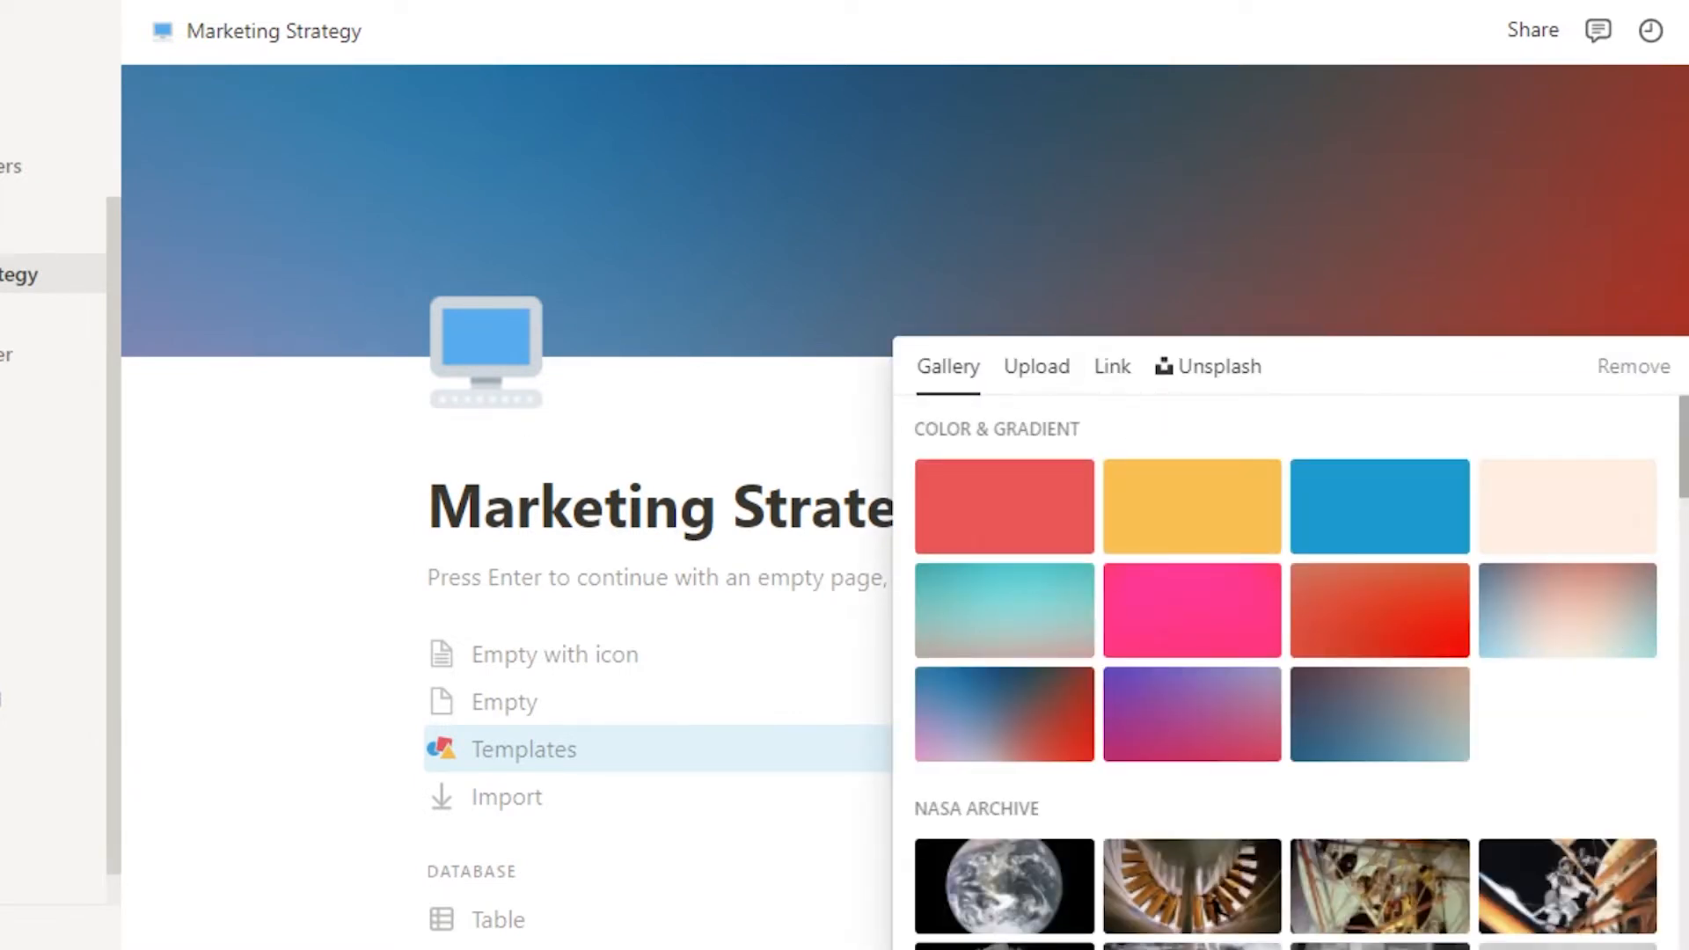
left_click_drag(1685, 435, 1665, 652)
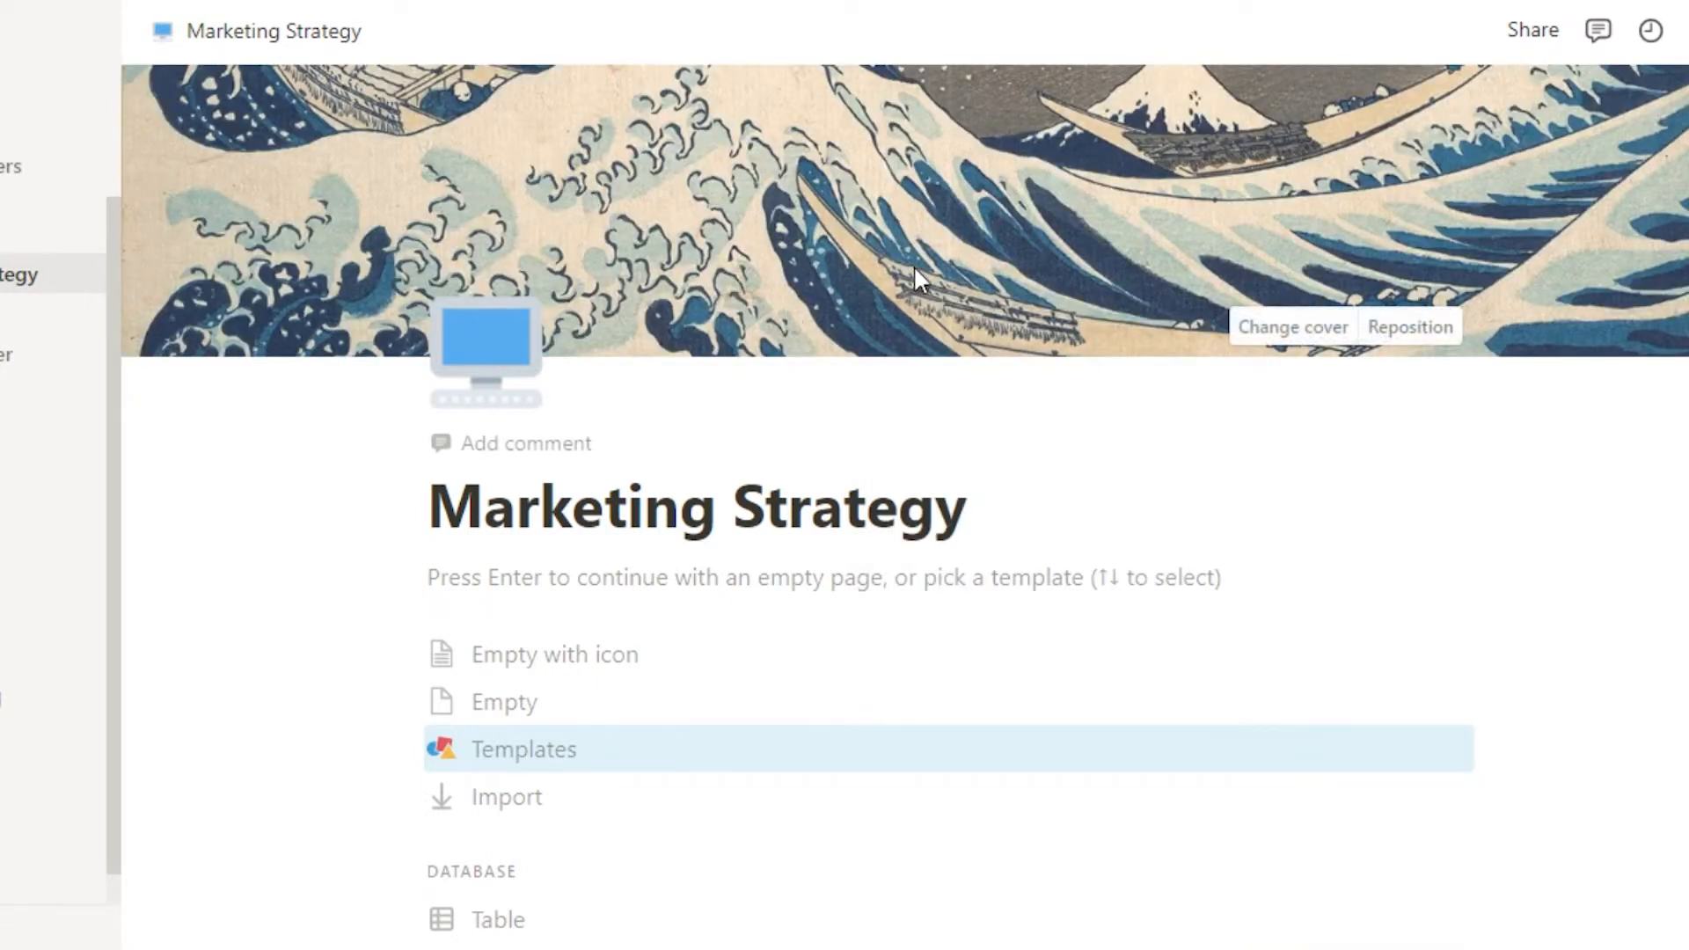
- Write the page comment "This my Marketing strategy dashboard" below the title
left_click(579, 451)
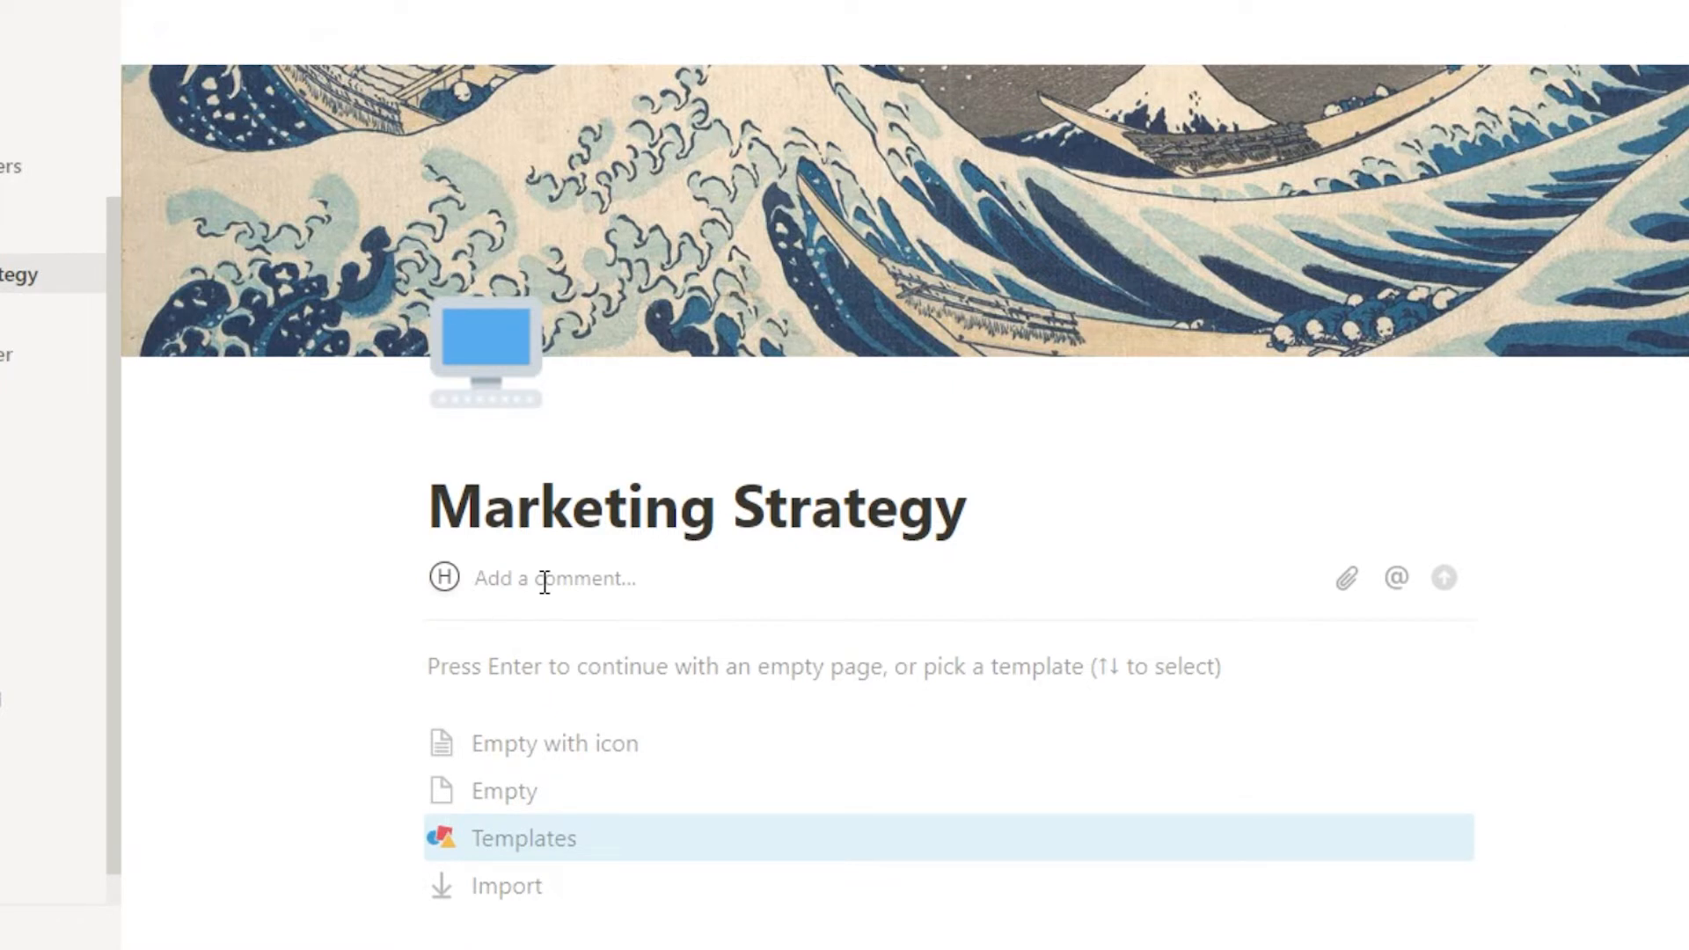
type("Y")
key("BackSpace")
type("This")
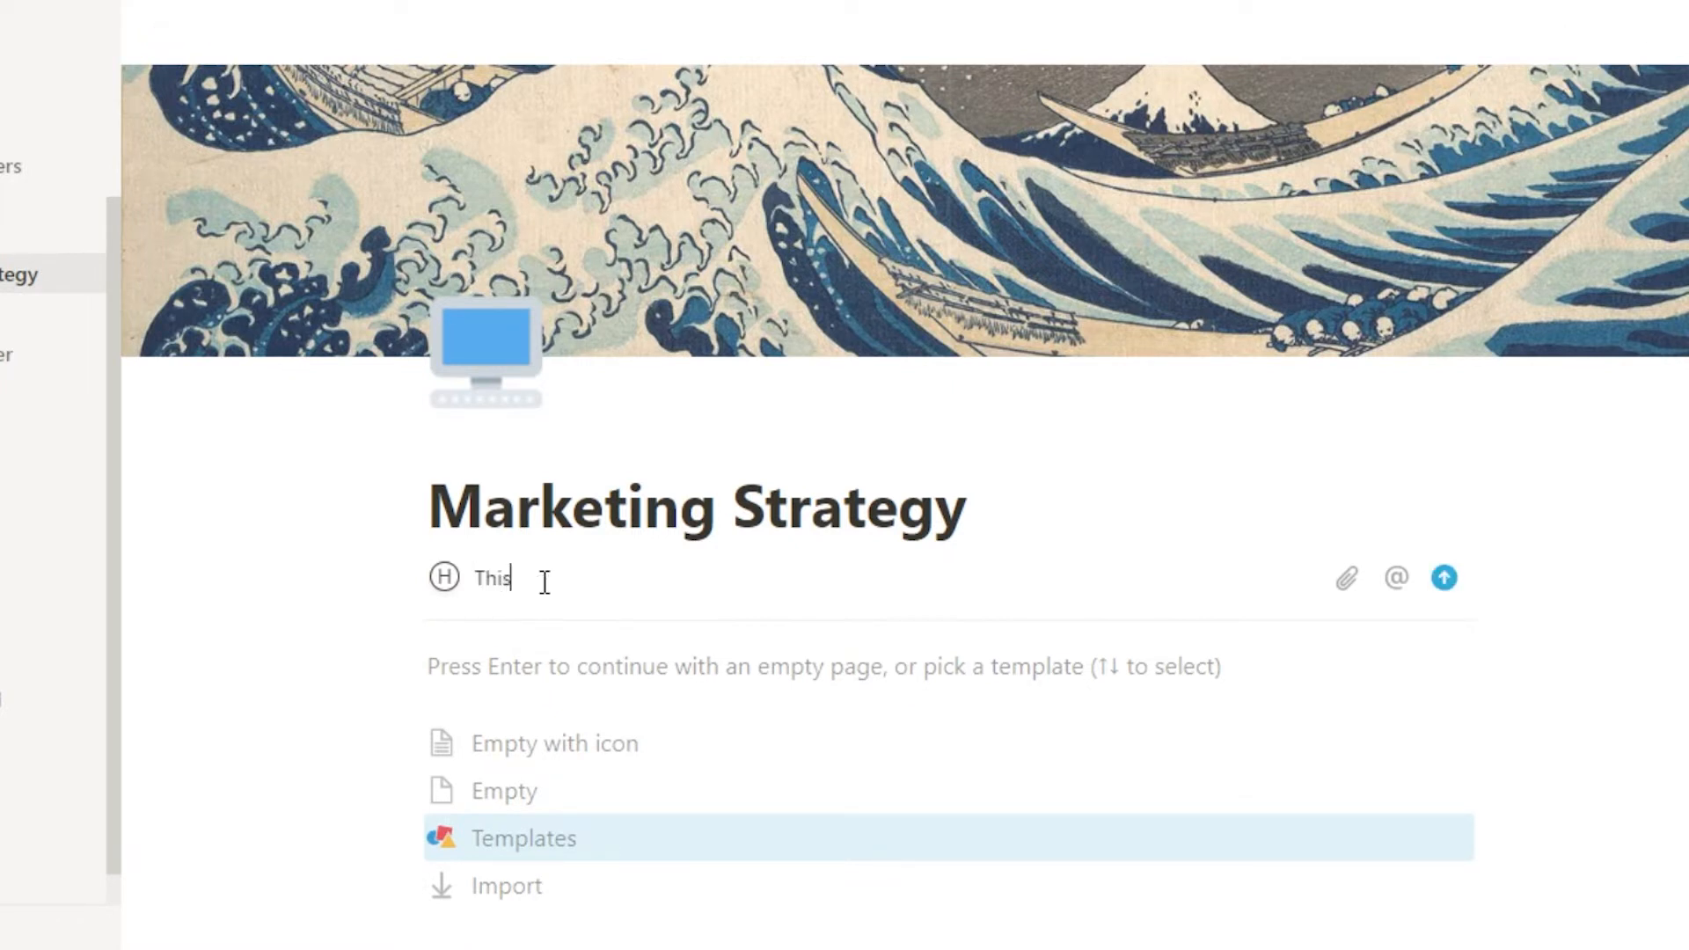
type(" my Marketing strategy dashboard")
- Continue with an empty page and insert a to-do list block in its body
scroll(915, 435, "down", 4)
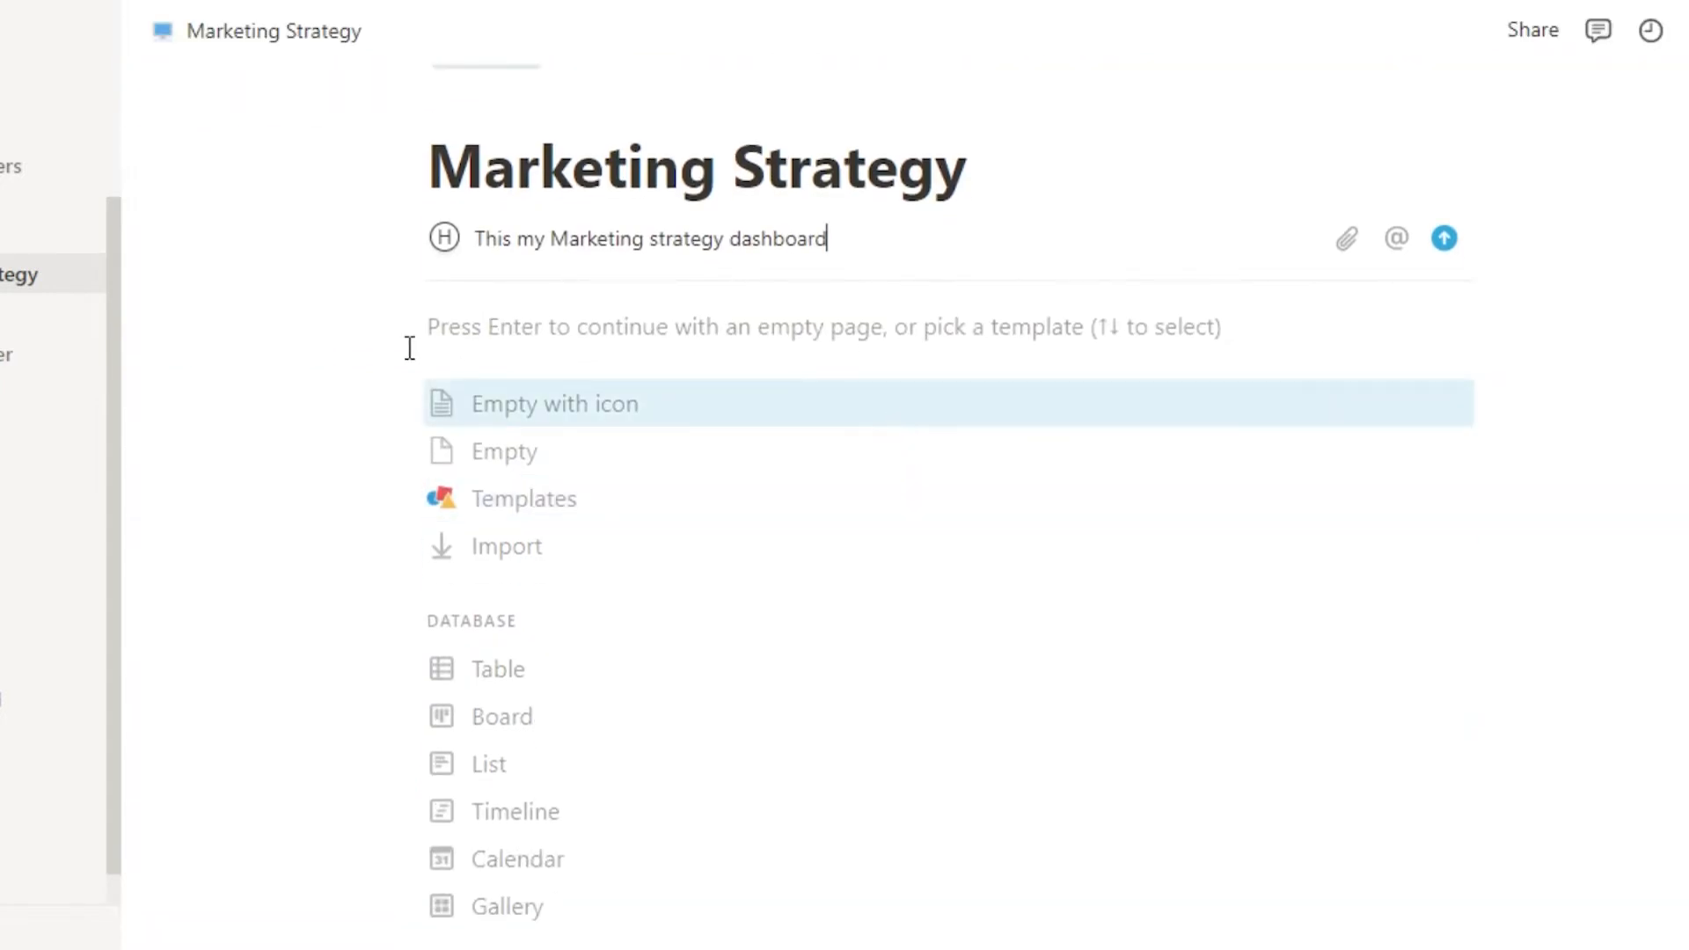
left_click(699, 327)
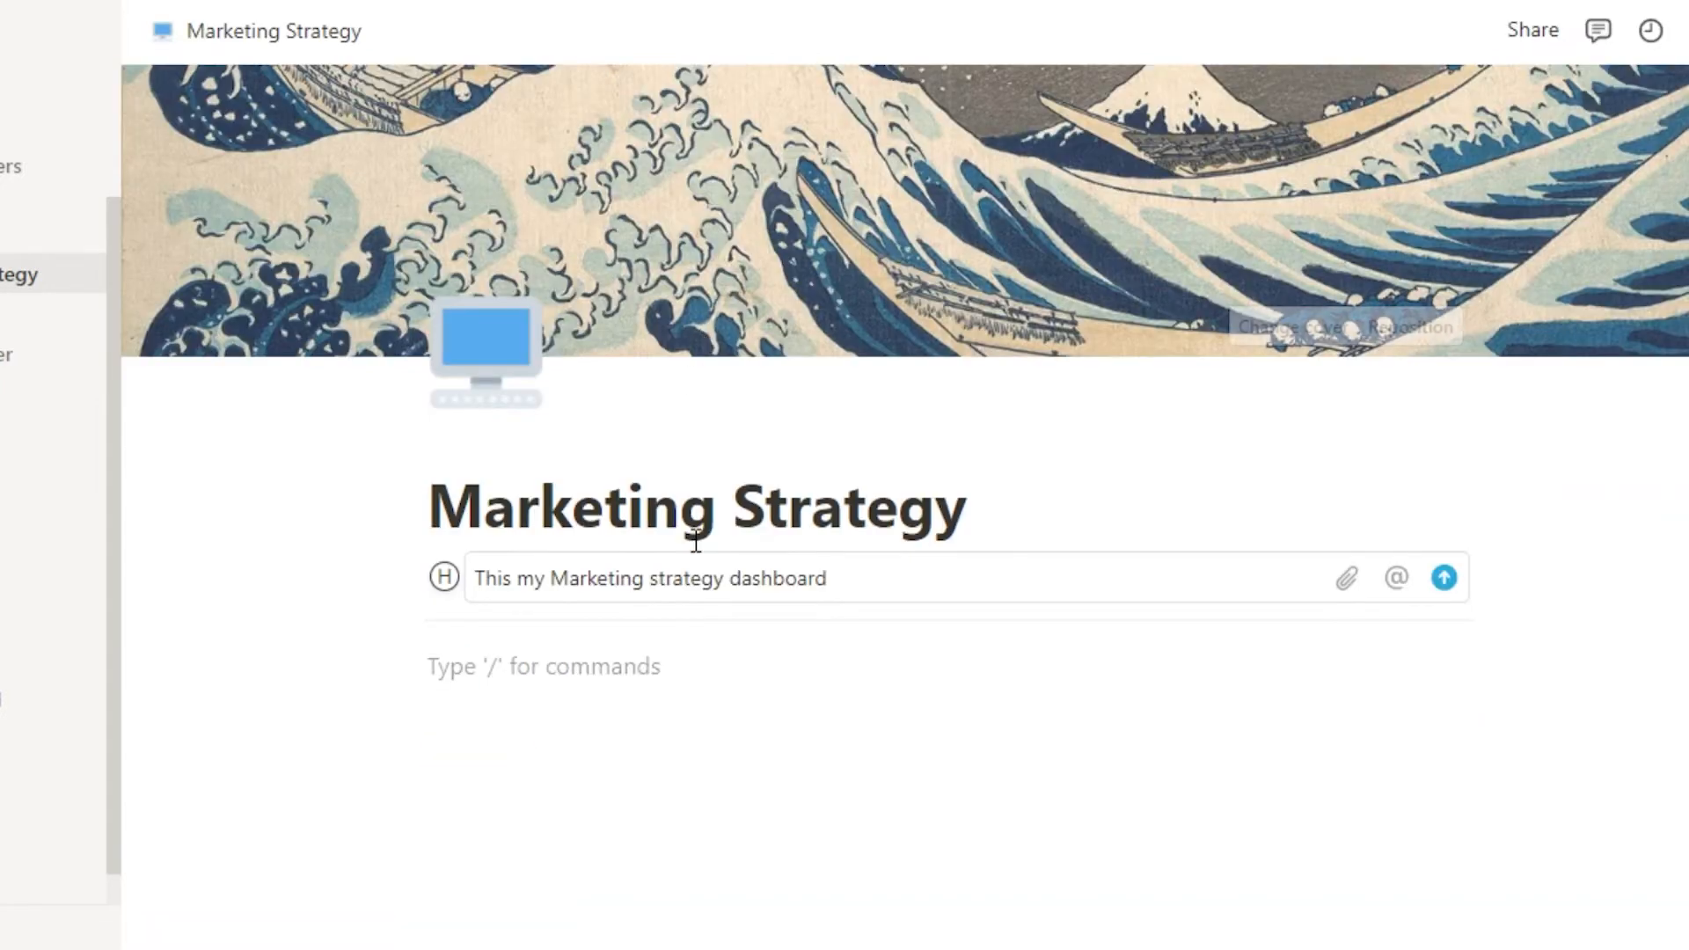
scroll(904, 507, "down", 1)
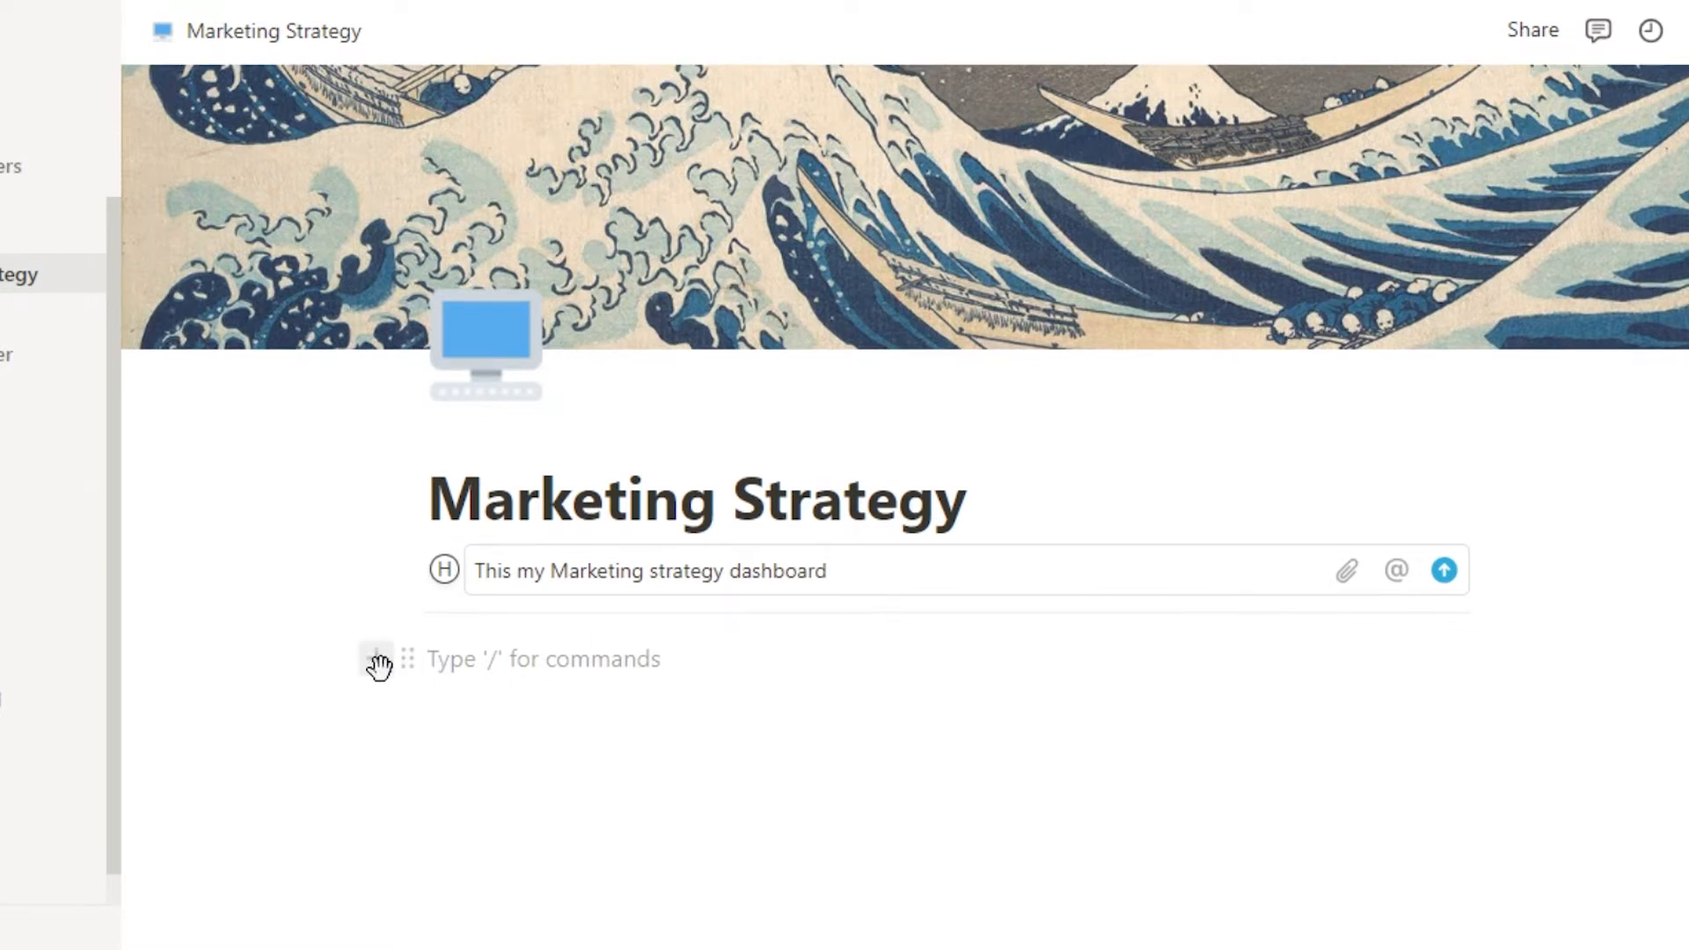
left_click(376, 659)
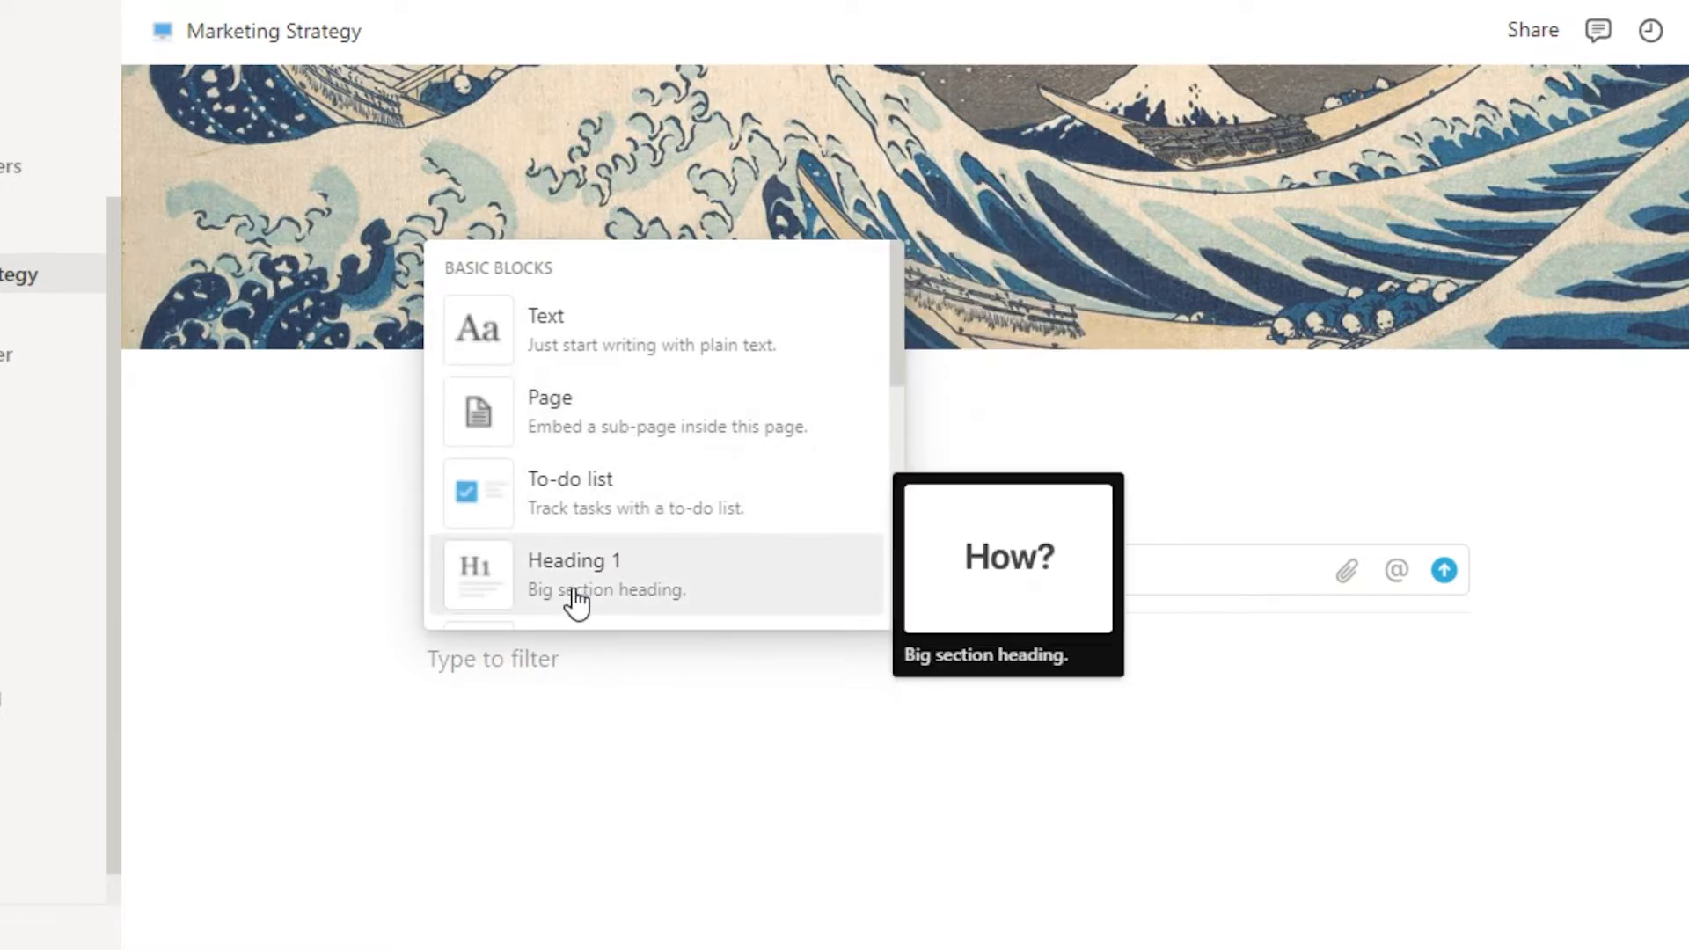
left_click(619, 502)
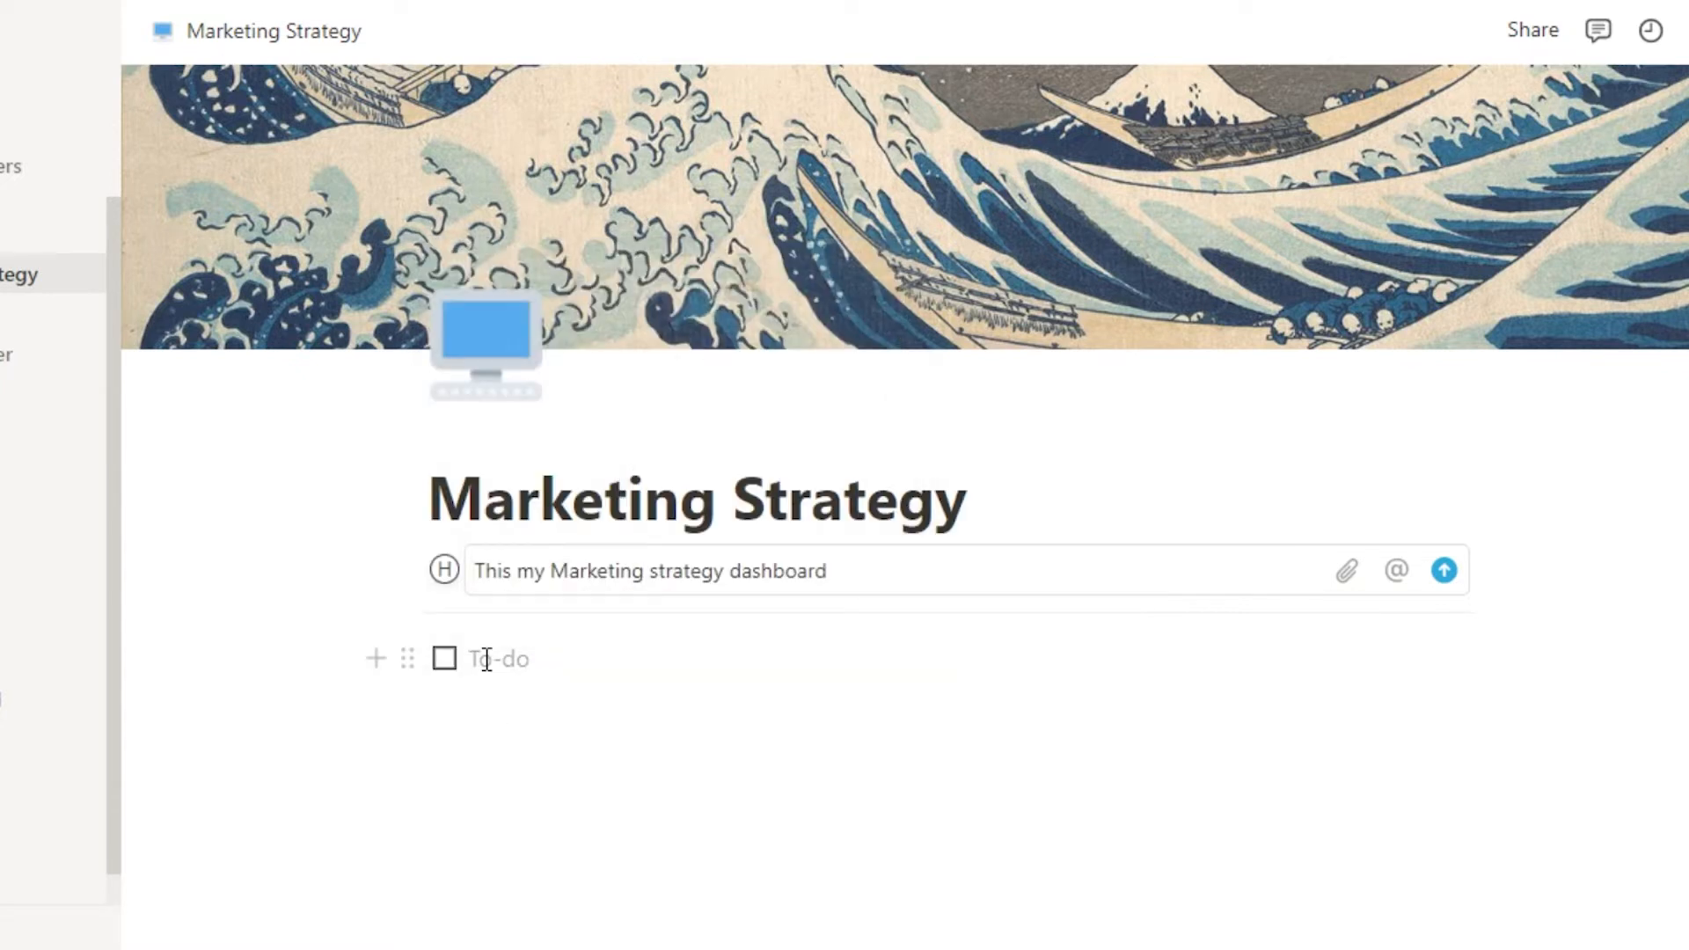
- Remove the empty to-do block from the Marketing Strategy page body
type("T")
key("BackSpace")
key("BackSpace")
left_click(739, 762)
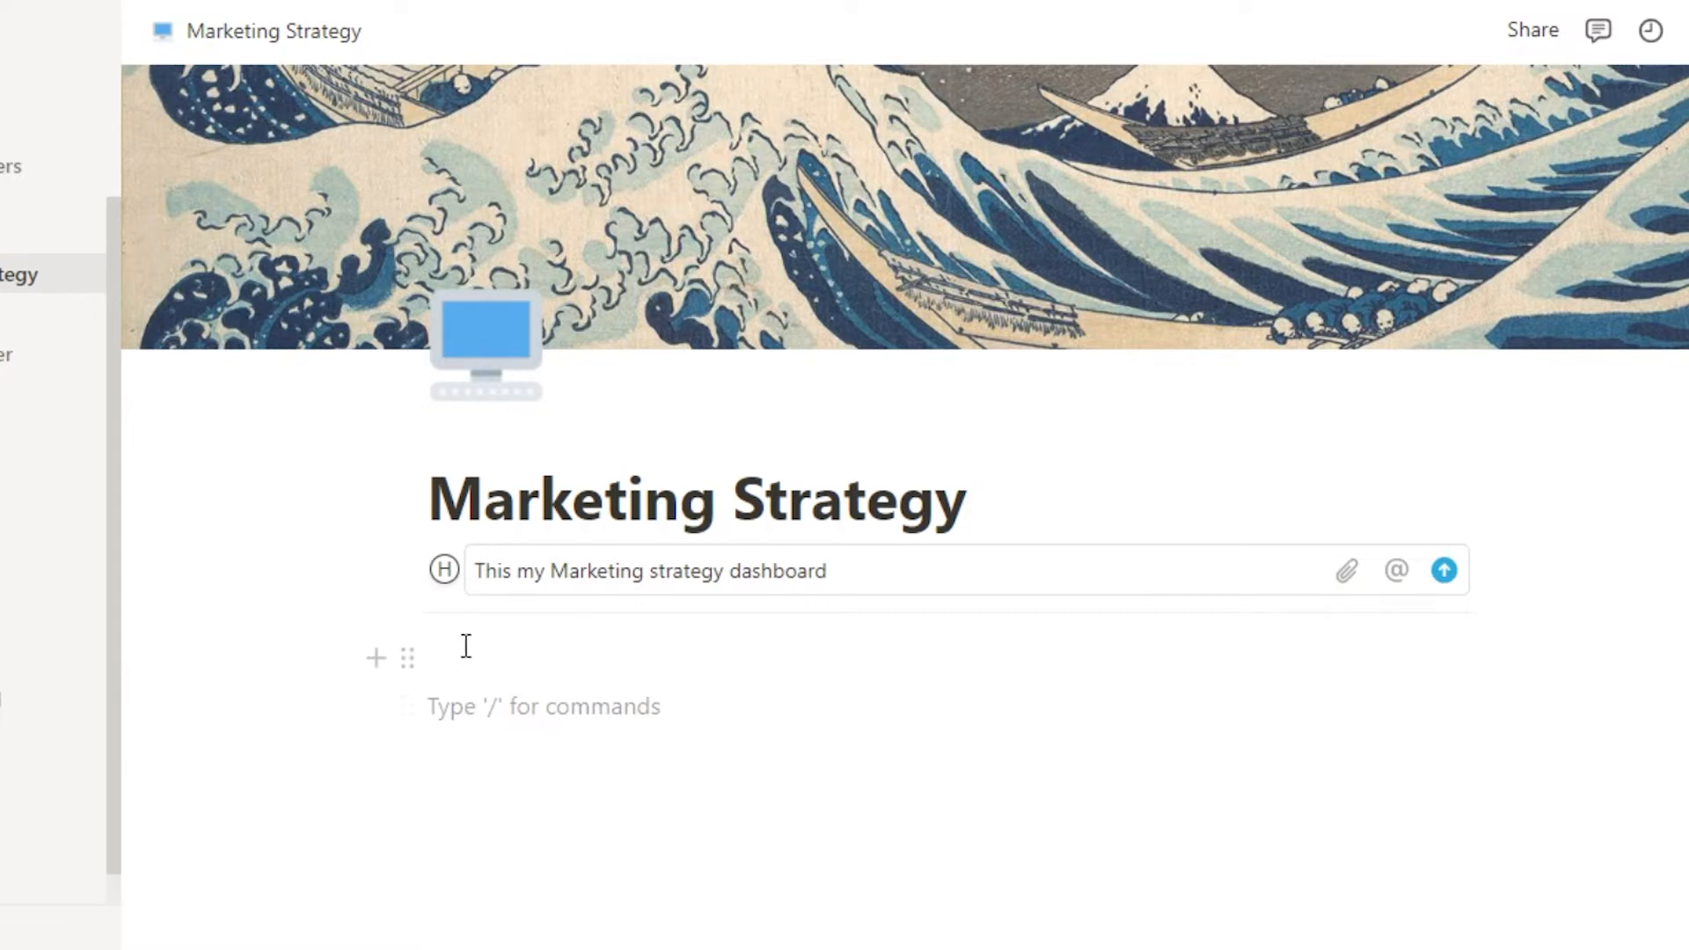
key("BackSpace")
- Insert a Board view database block in the page body and add a second view in table layout to it
left_click(380, 659)
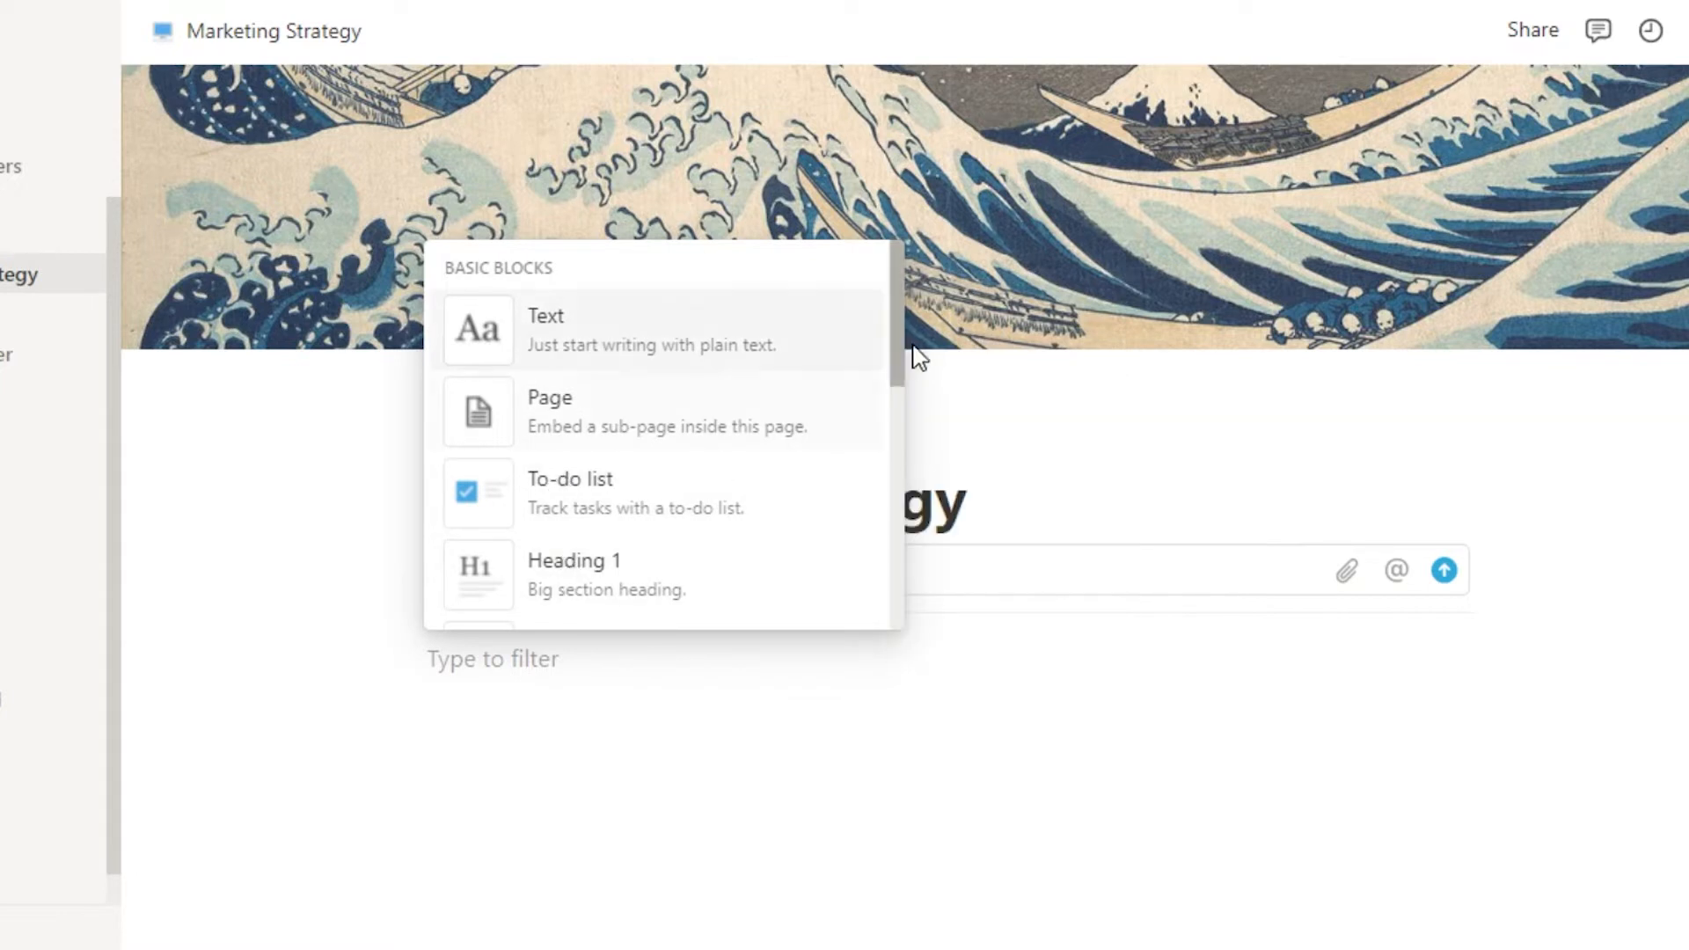
left_click_drag(904, 338, 886, 531)
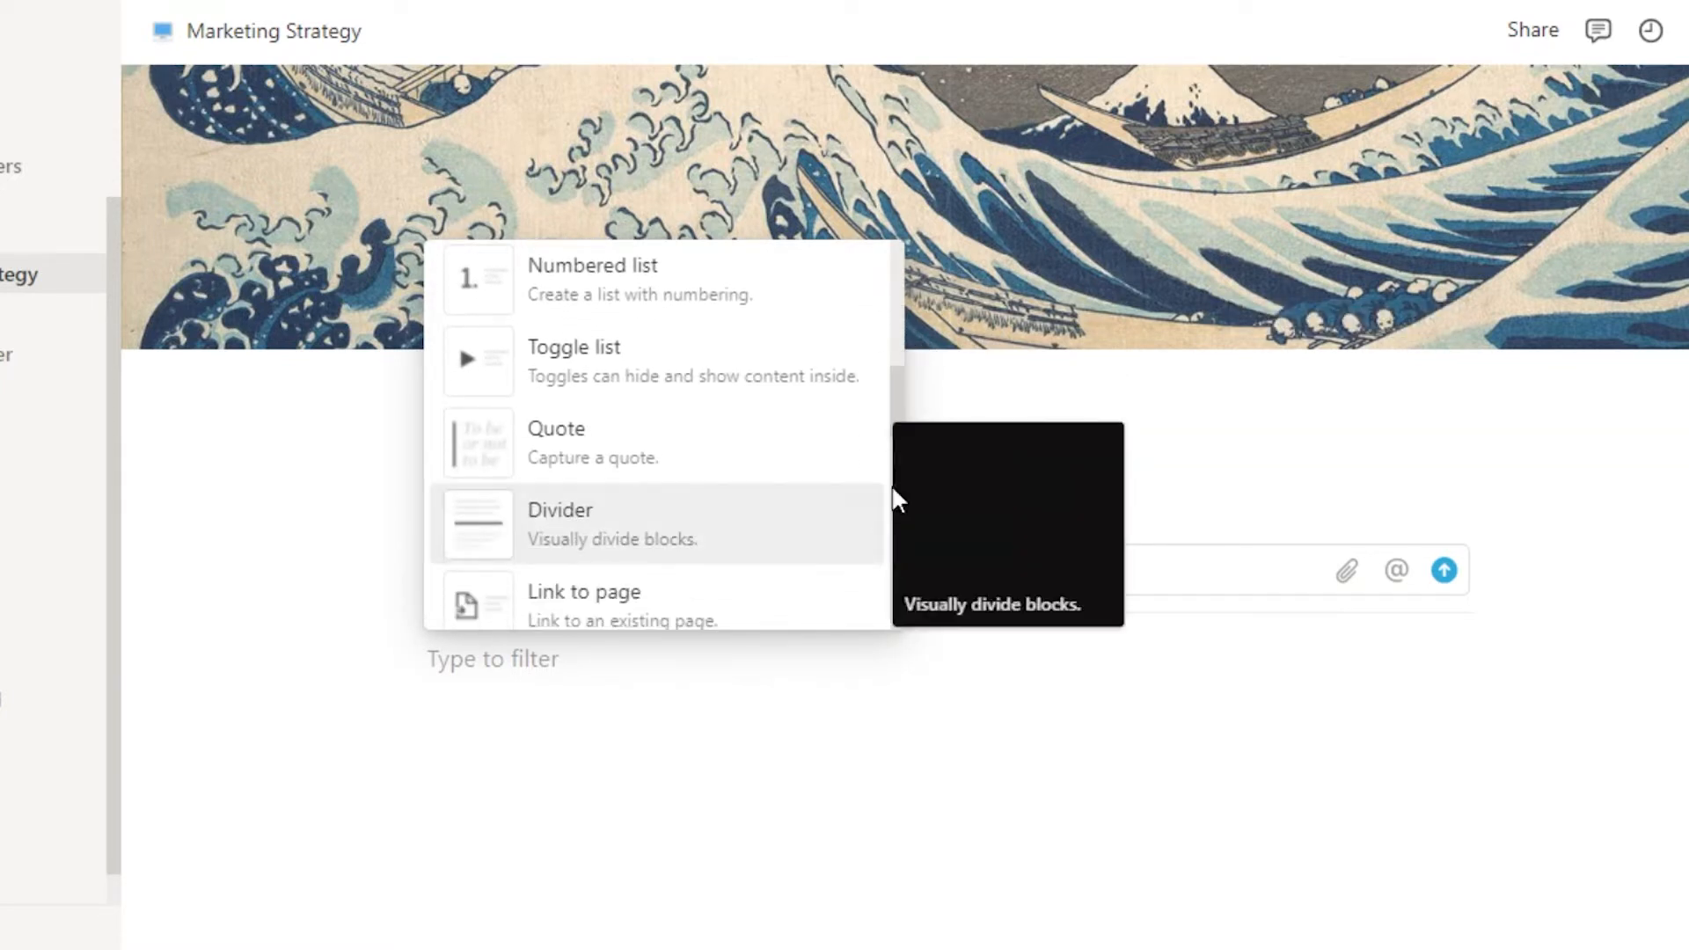
left_click_drag(902, 409, 910, 595)
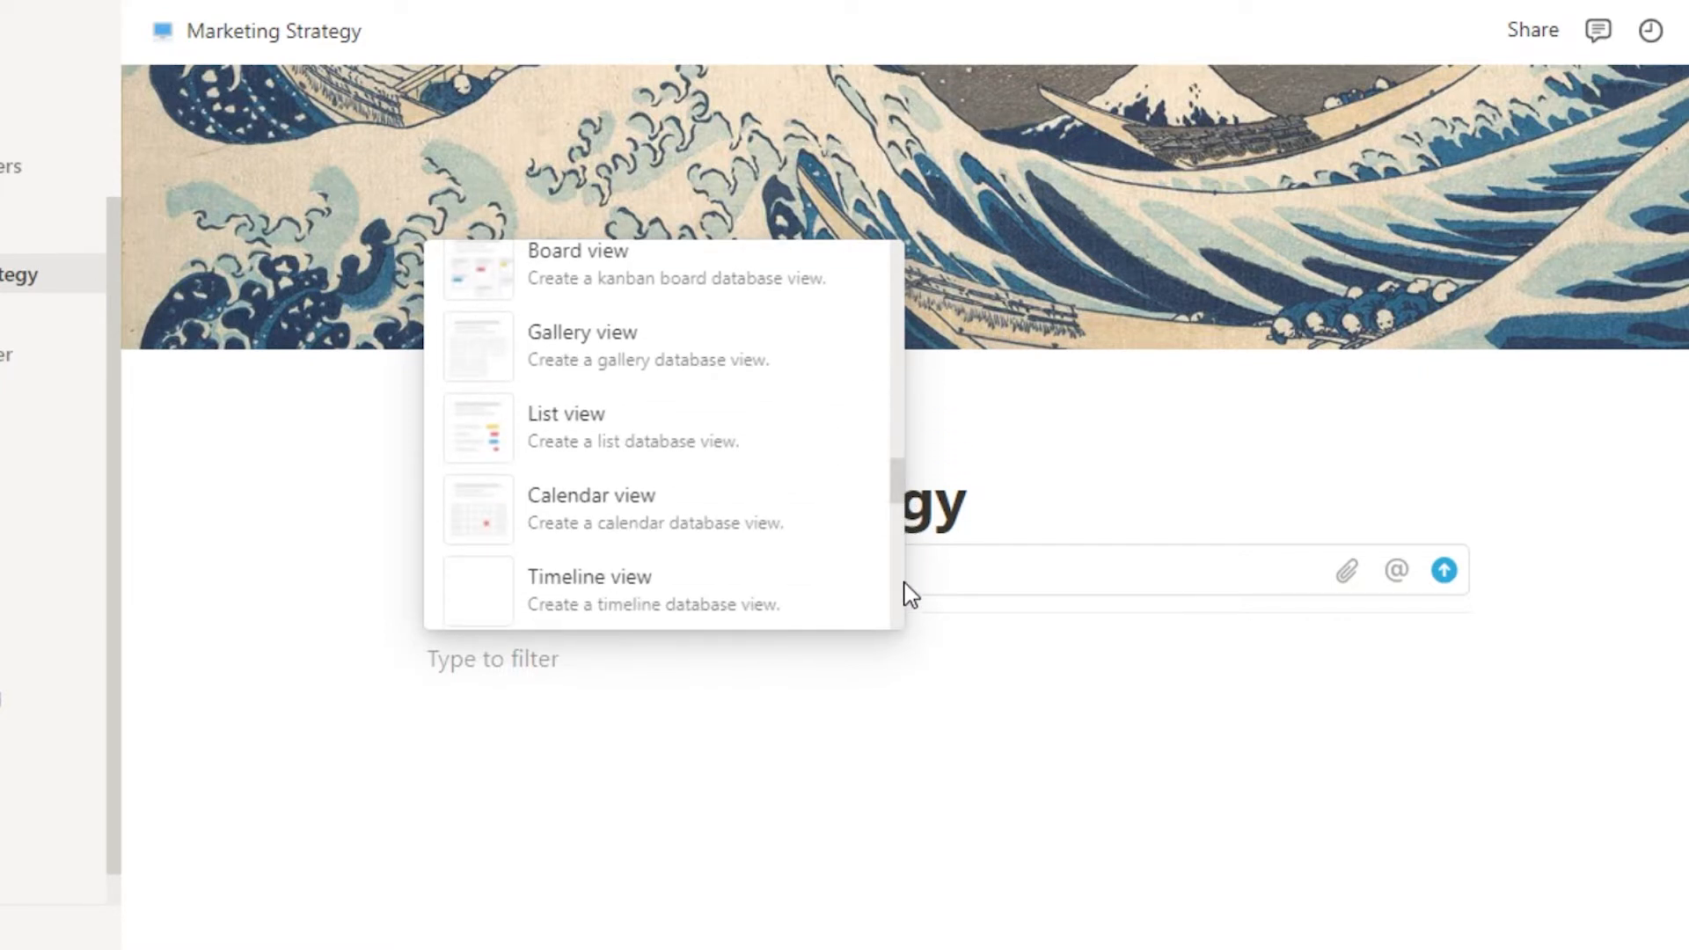
left_click_drag(897, 488, 899, 531)
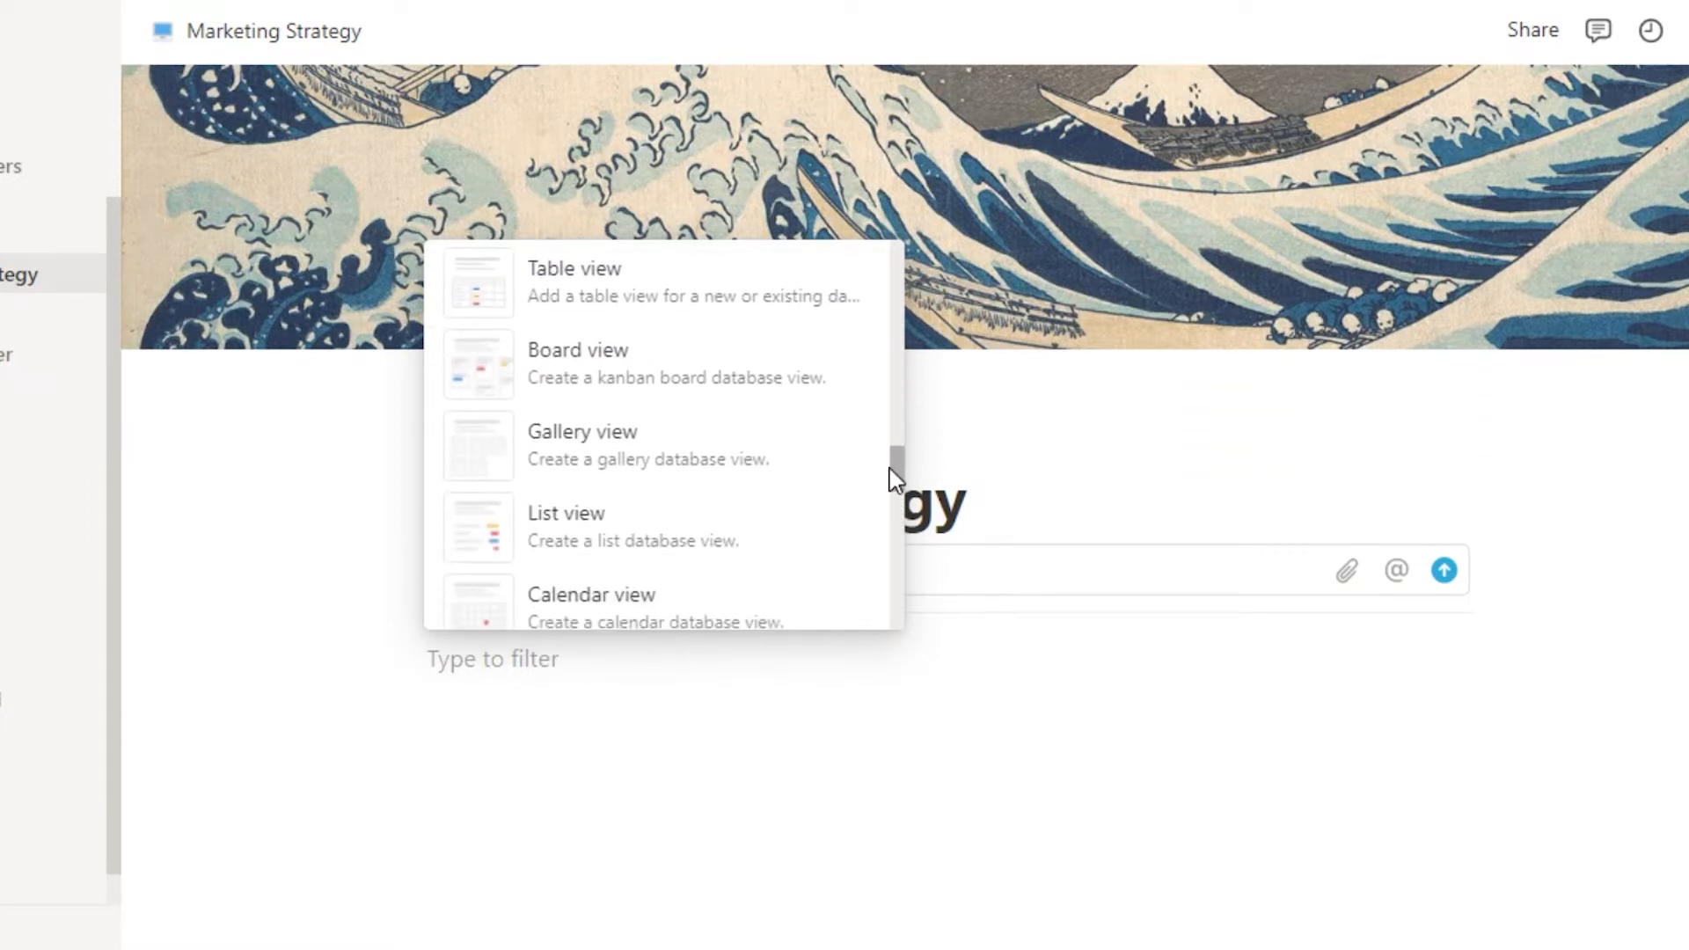
mouse_move(896, 479)
left_mouse_down()
mouse_move(894, 528)
mouse_move(894, 434)
mouse_move(897, 479)
left_mouse_up()
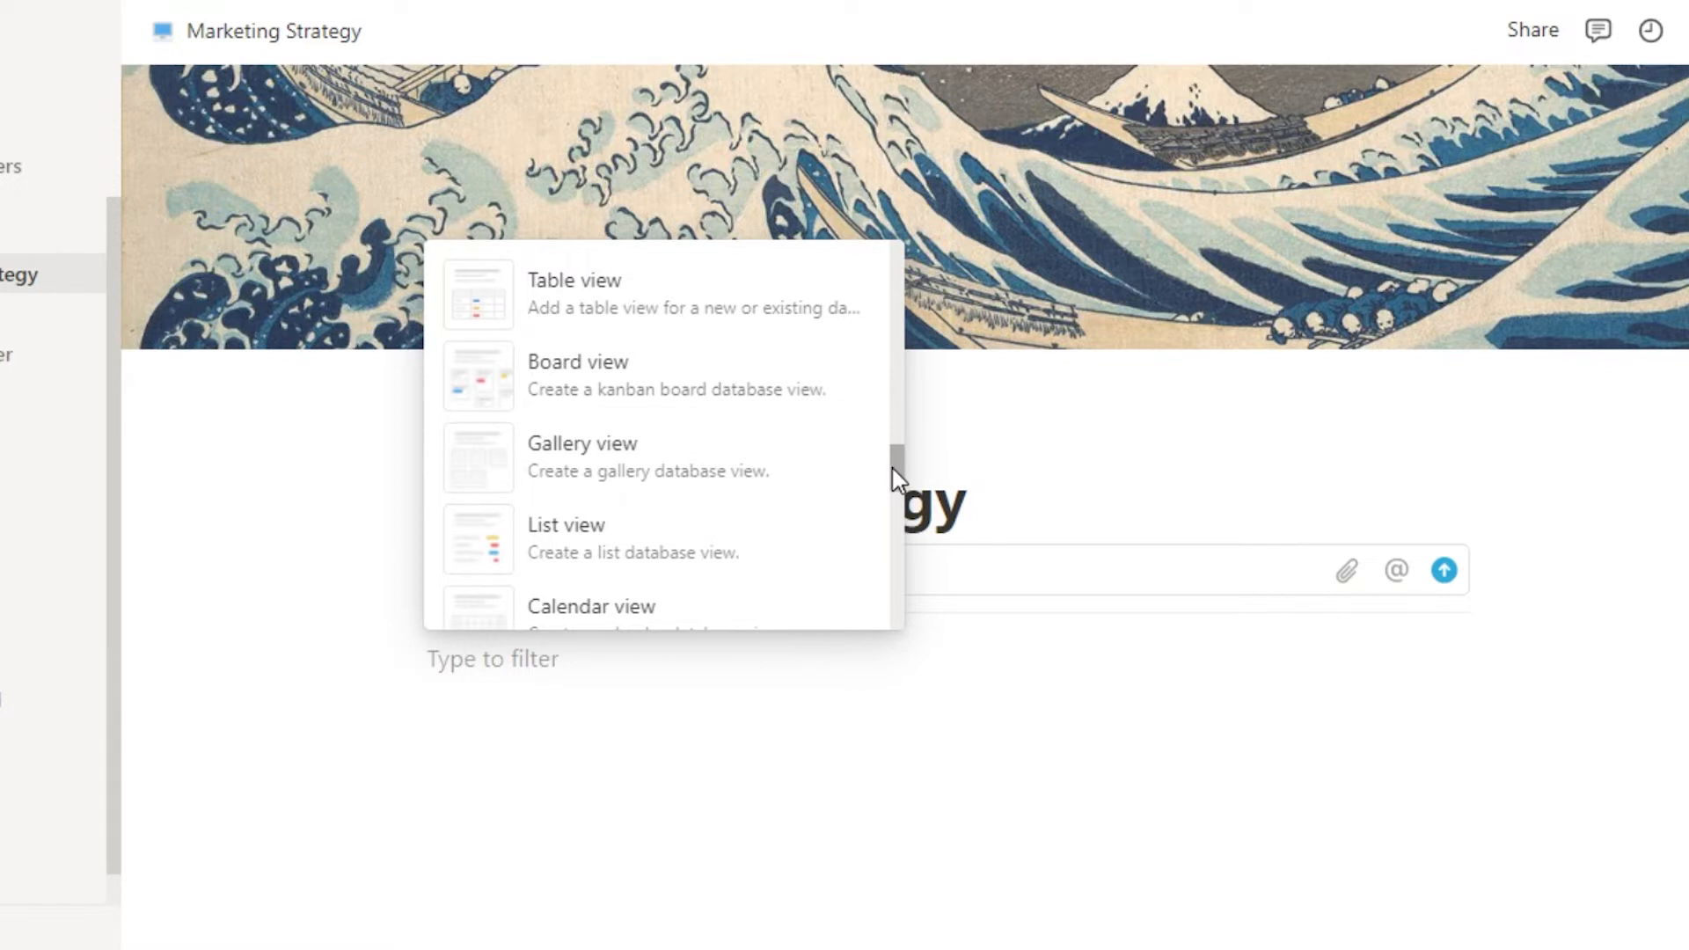
mouse_move(897, 480)
left_mouse_down()
mouse_move(895, 527)
mouse_move(894, 472)
left_mouse_up()
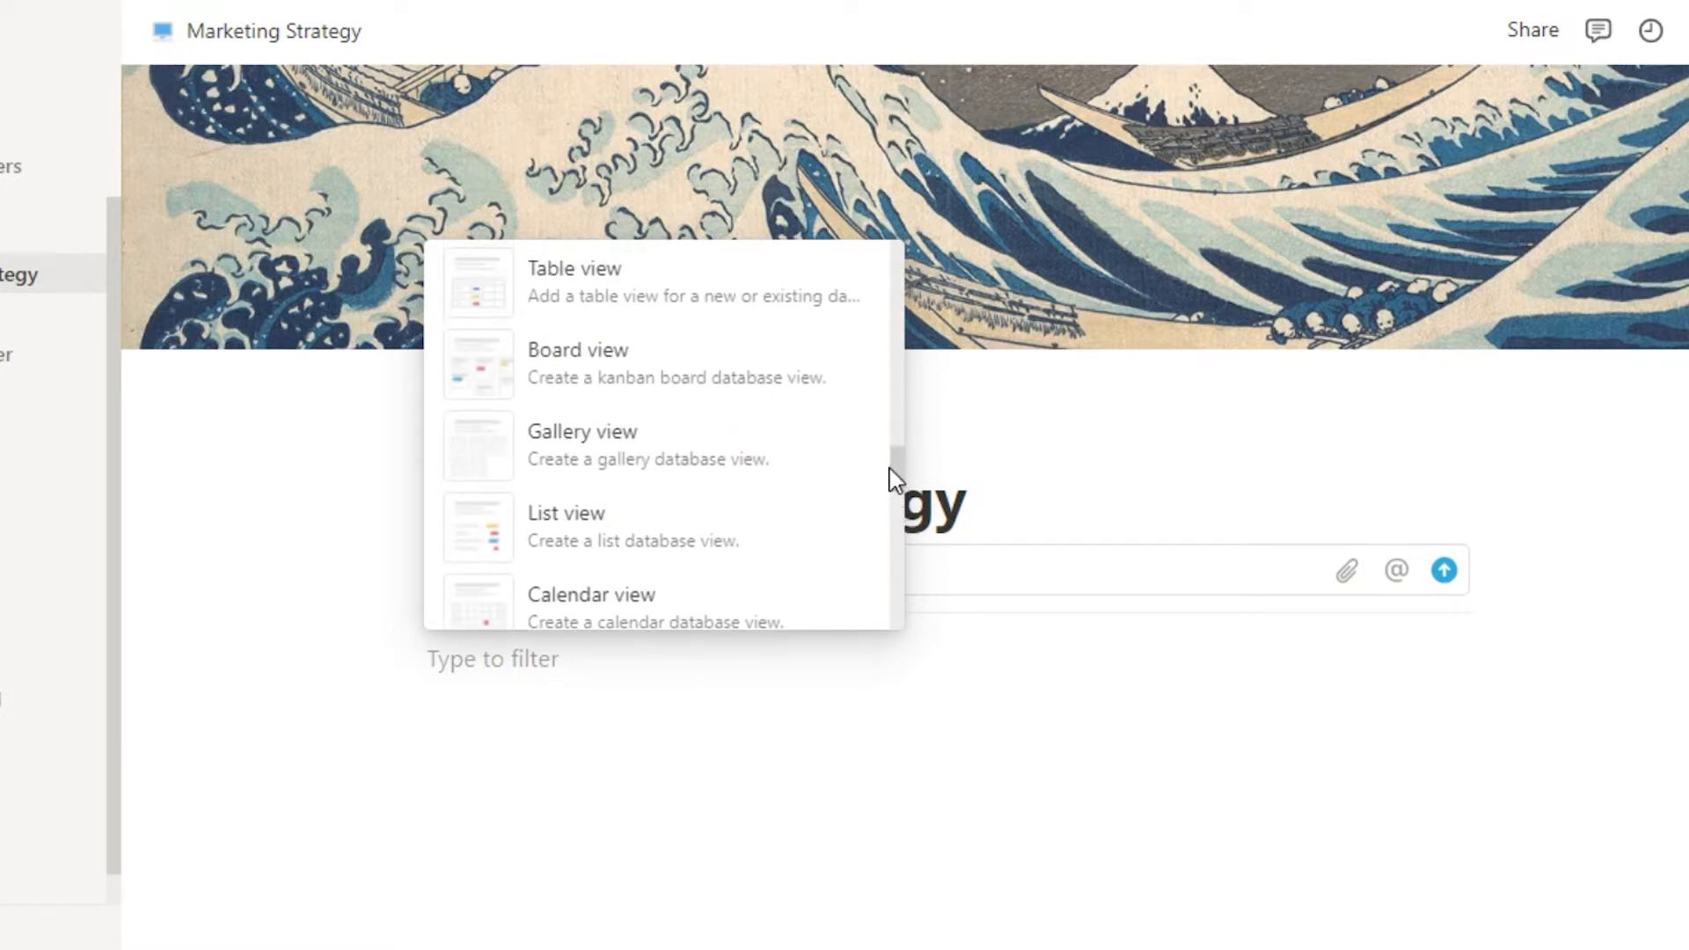
left_click(595, 361)
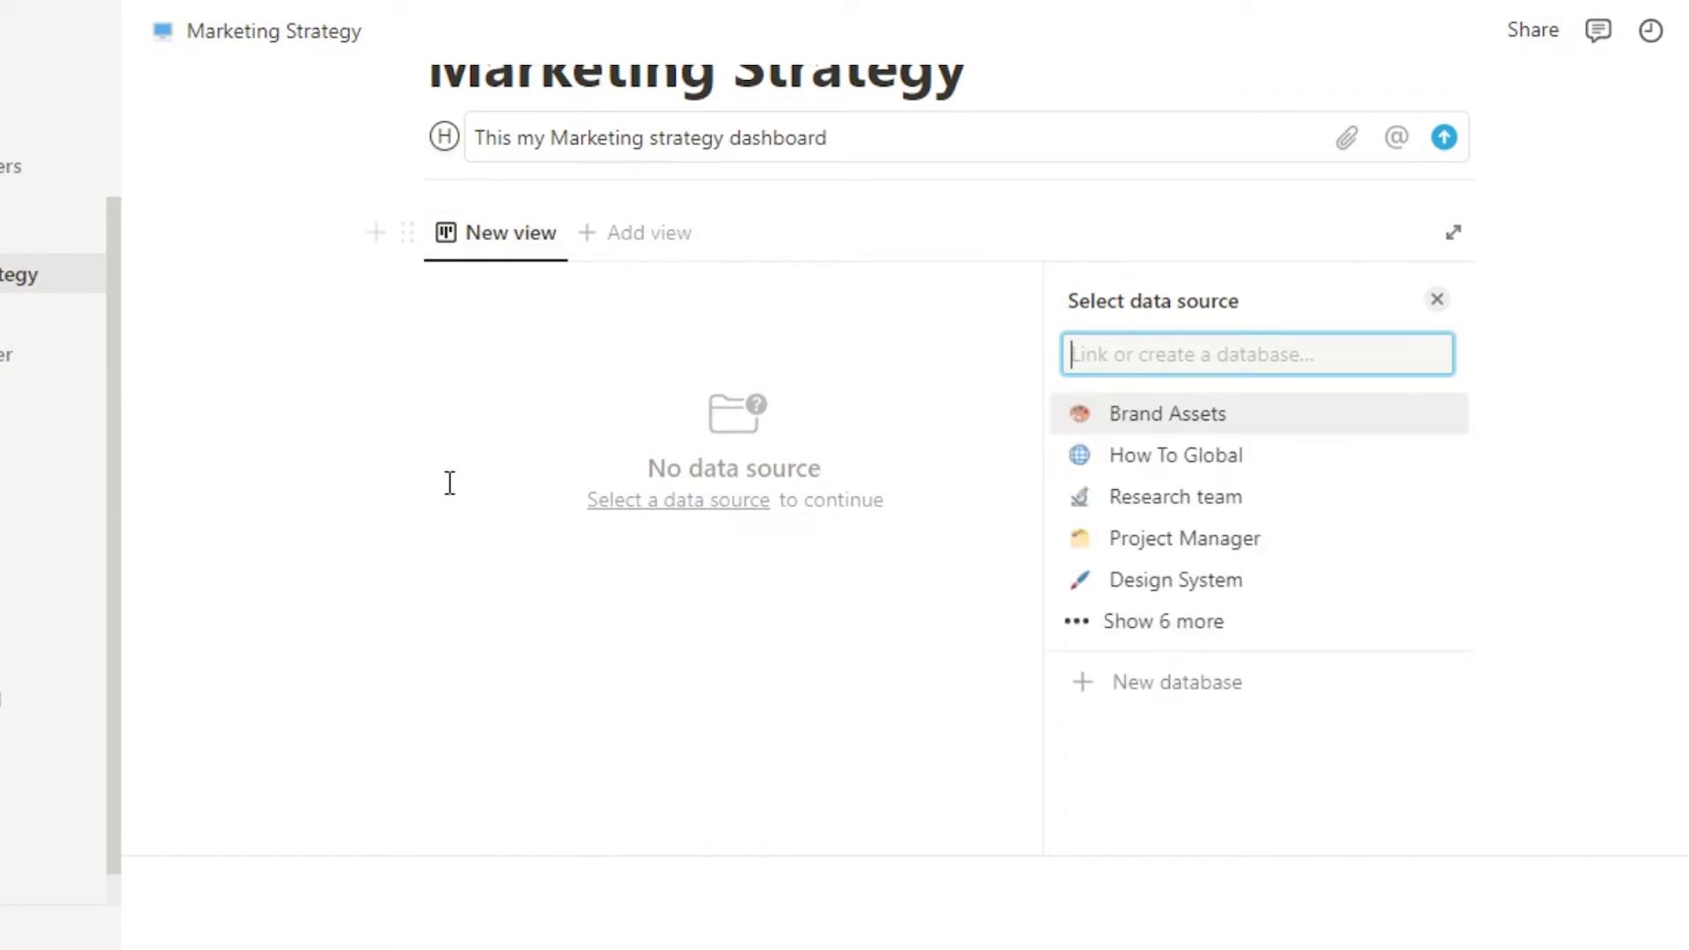
left_click(605, 233)
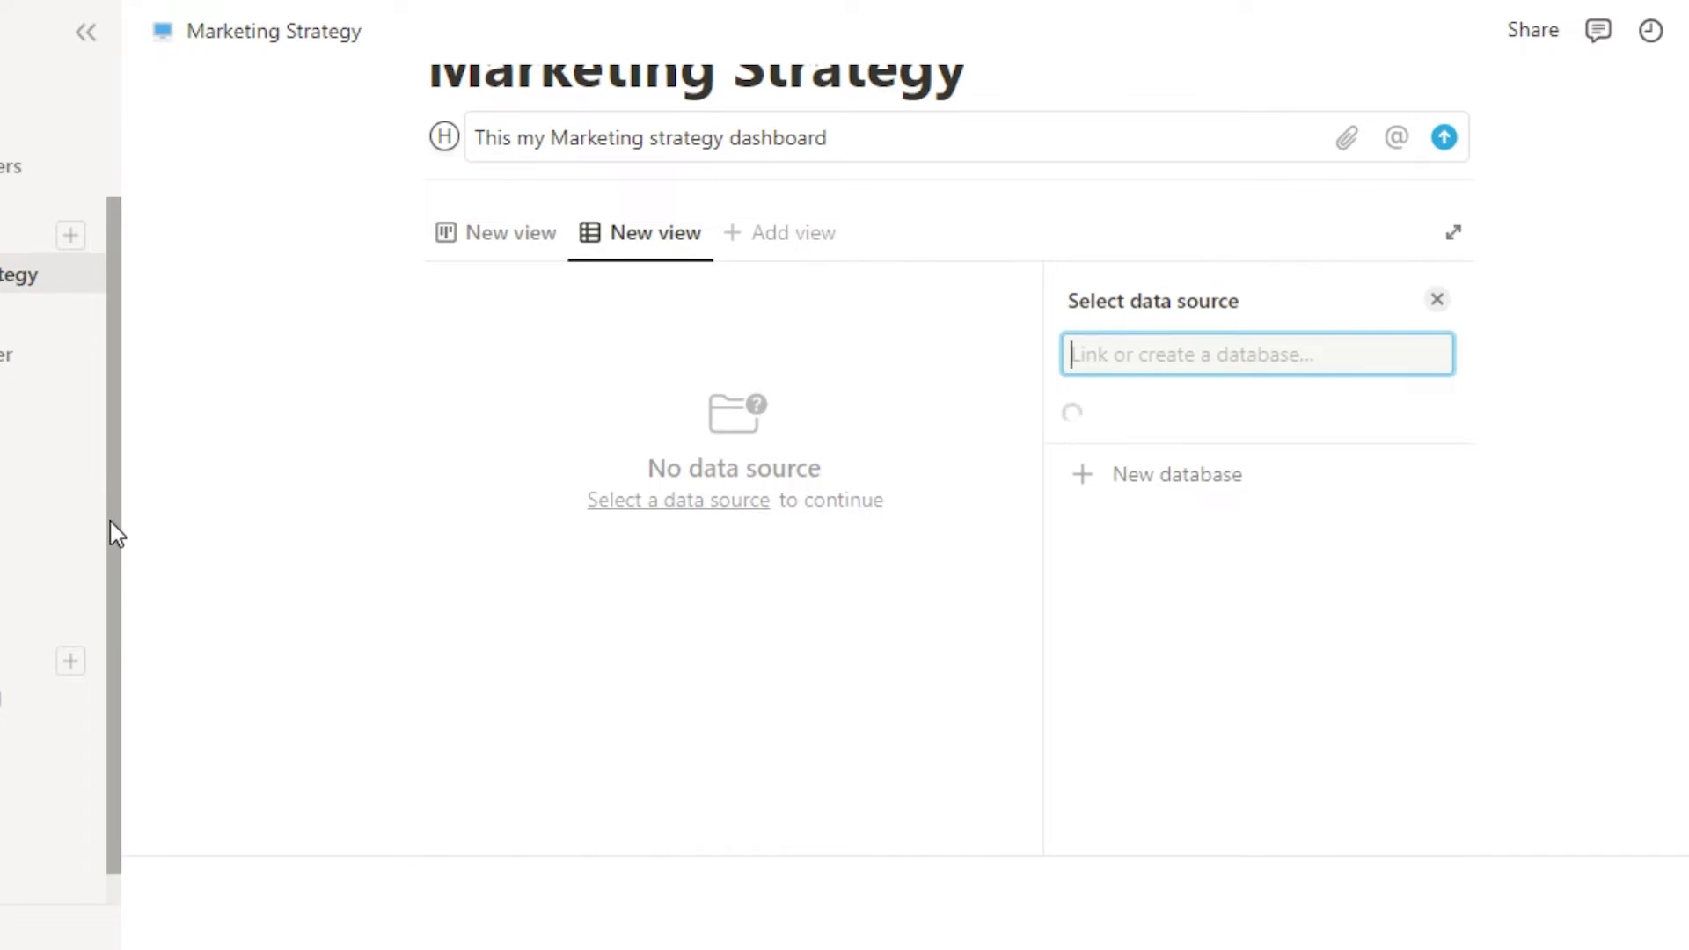
- Open the template gallery and browse its categories, expanding Student and Marketing
left_click_drag(110, 653, 122, 468)
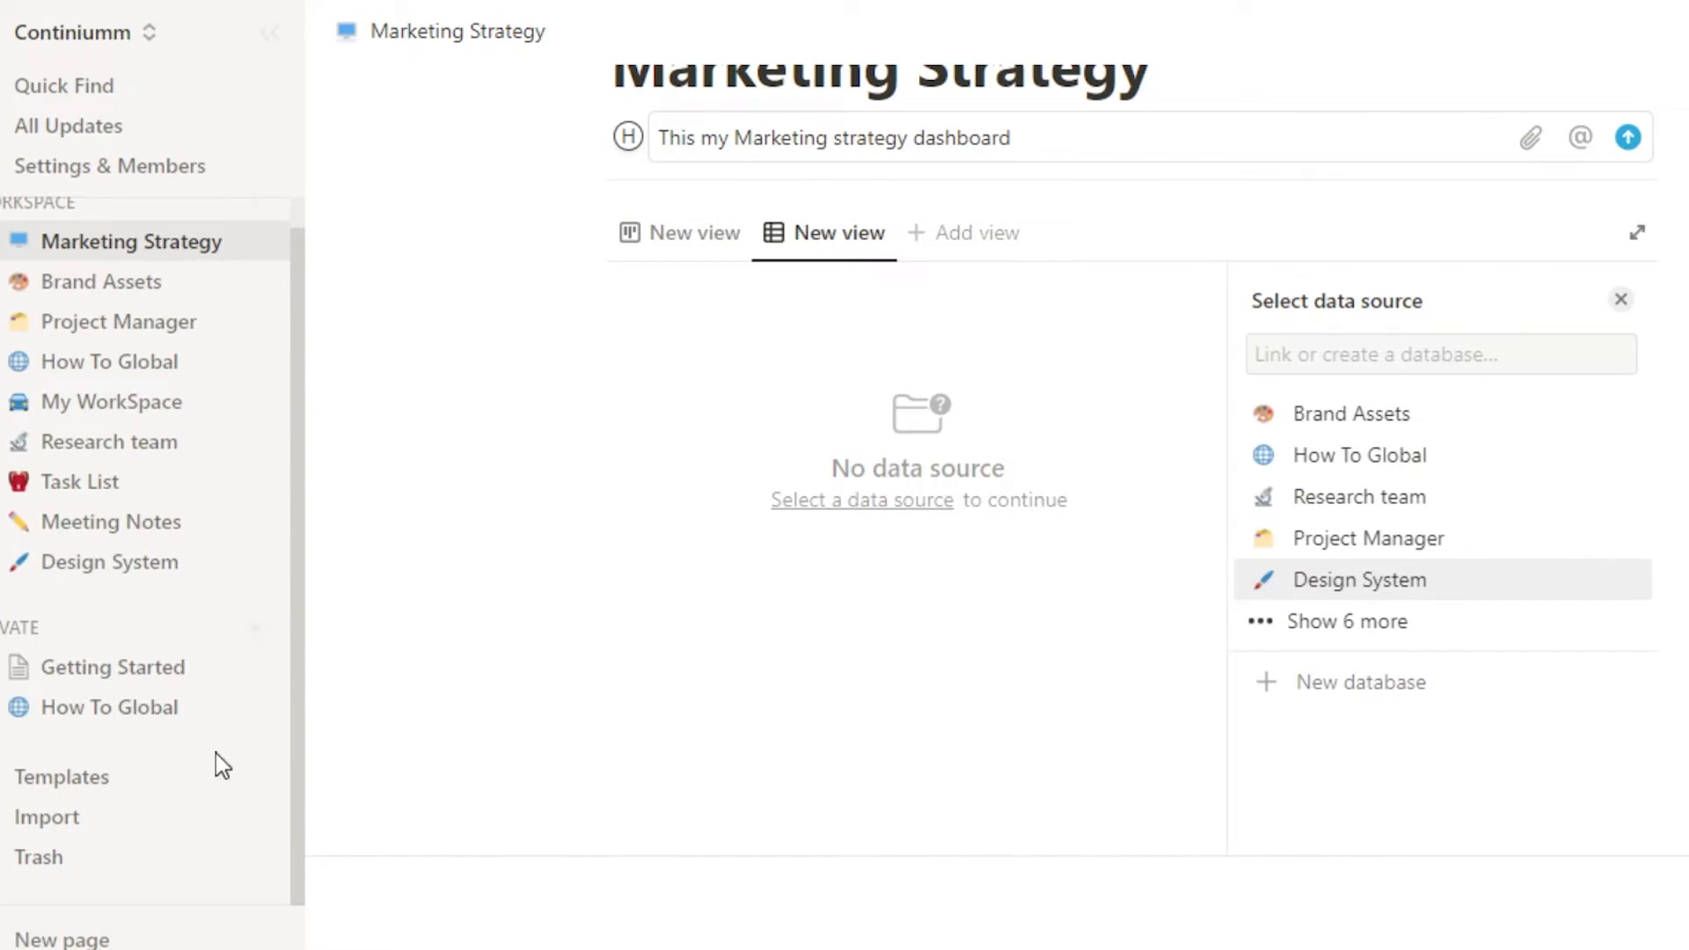
left_click(94, 786)
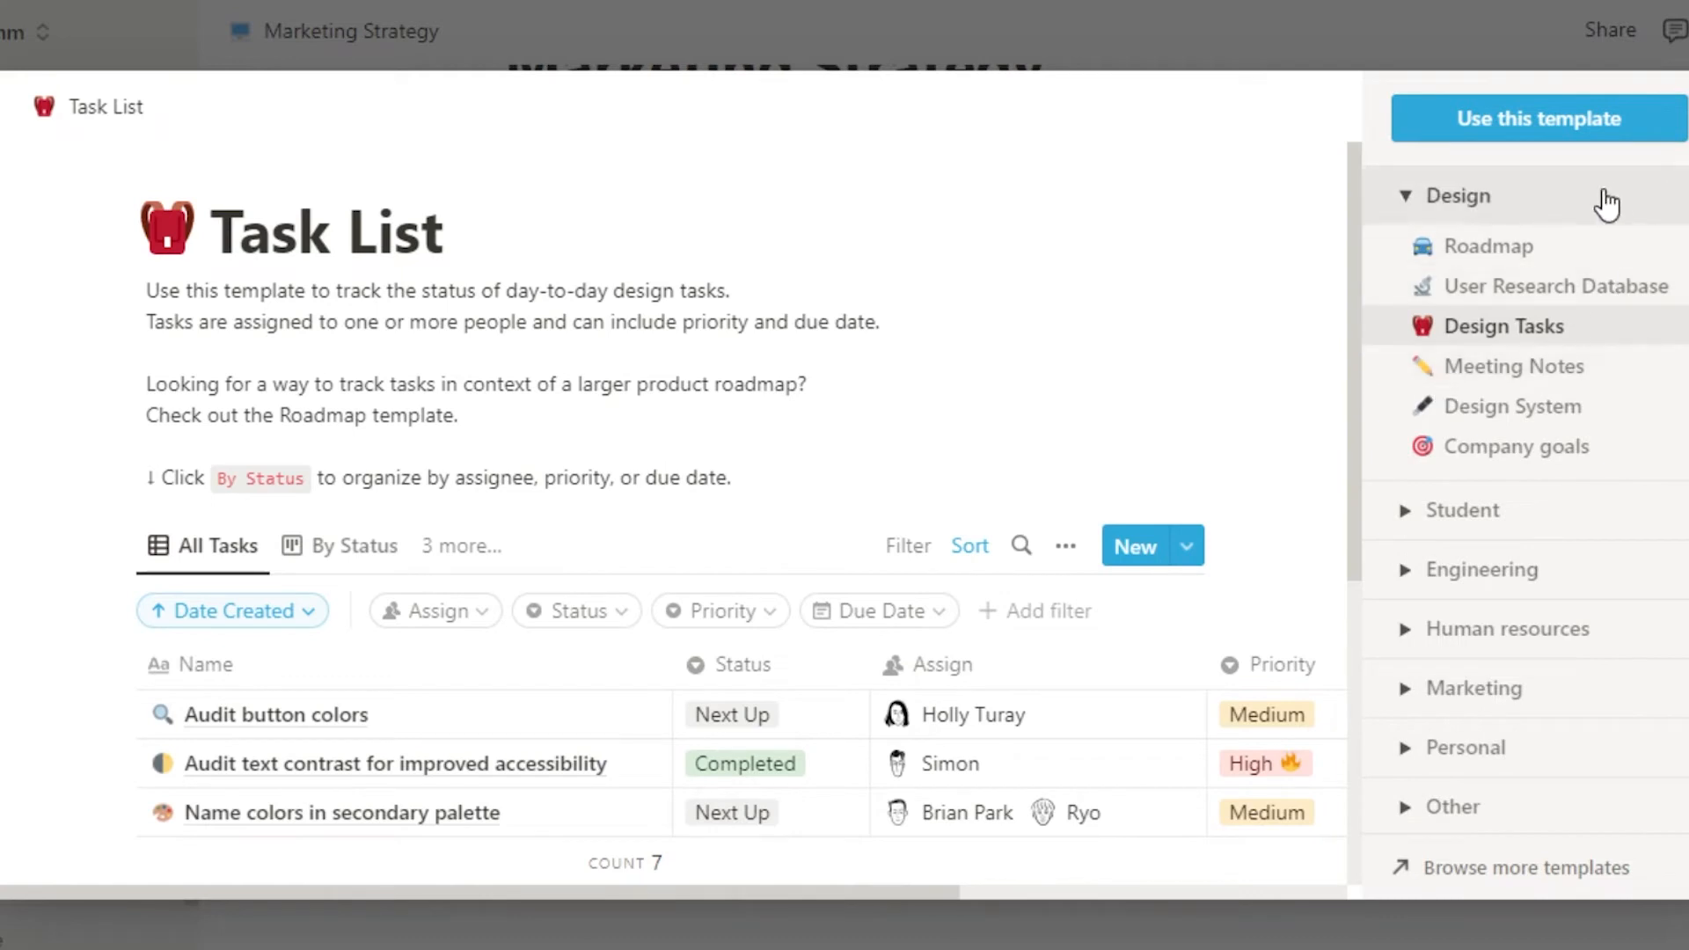
left_click(1439, 510)
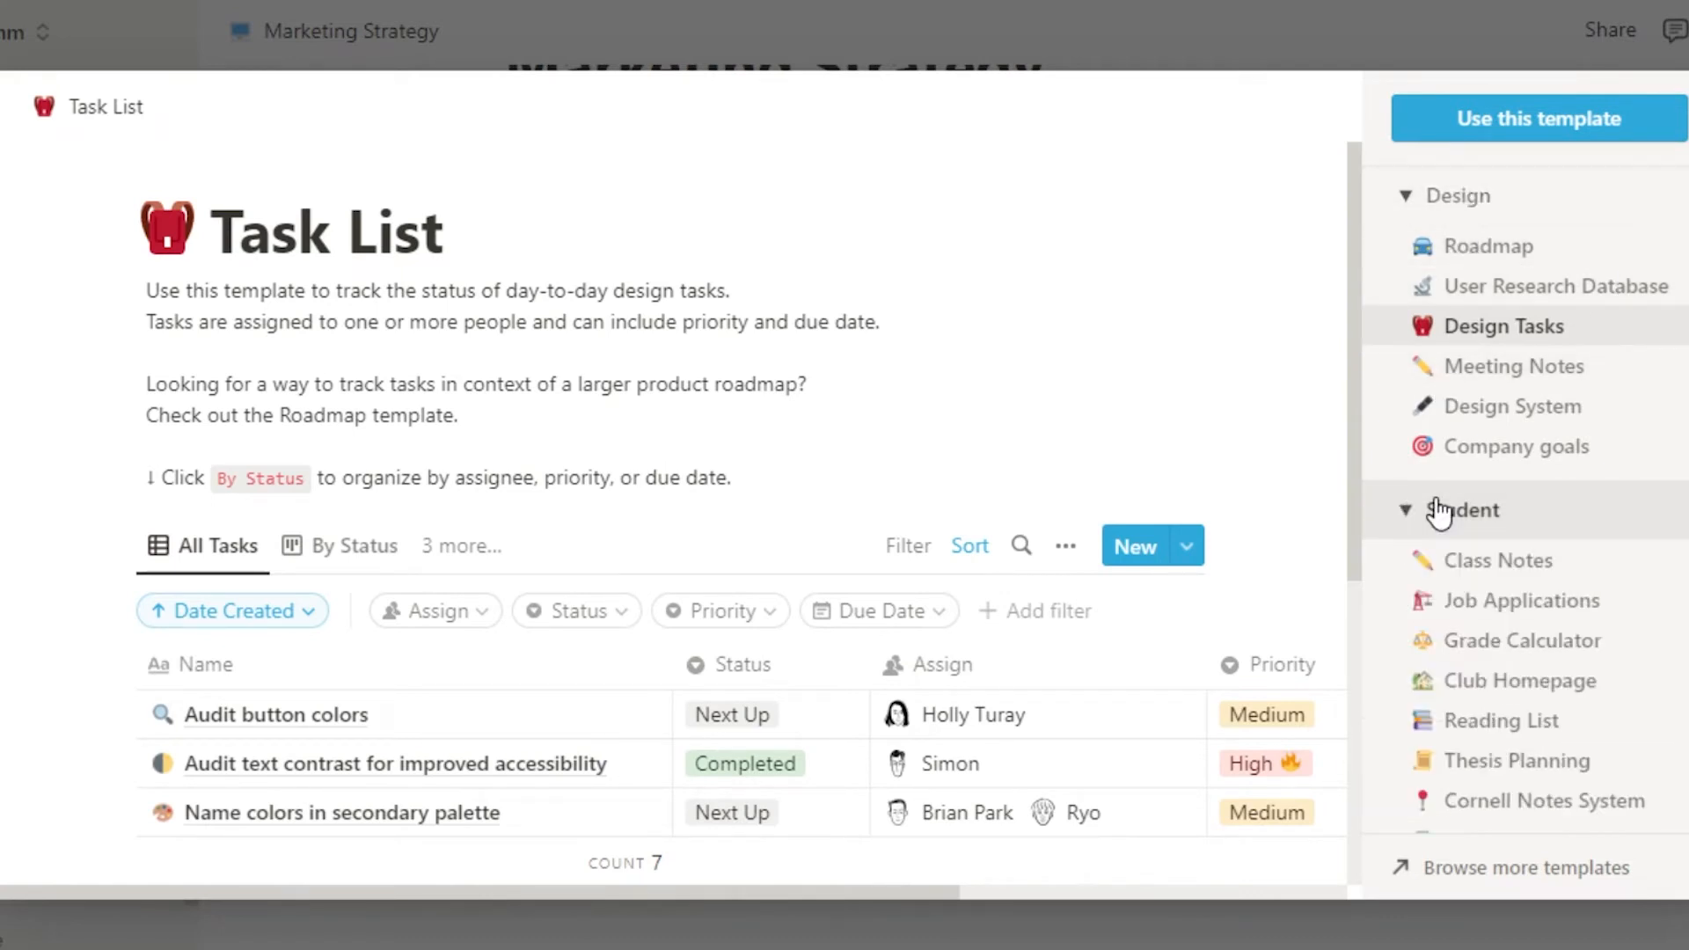
scroll(1439, 511, "down", 6)
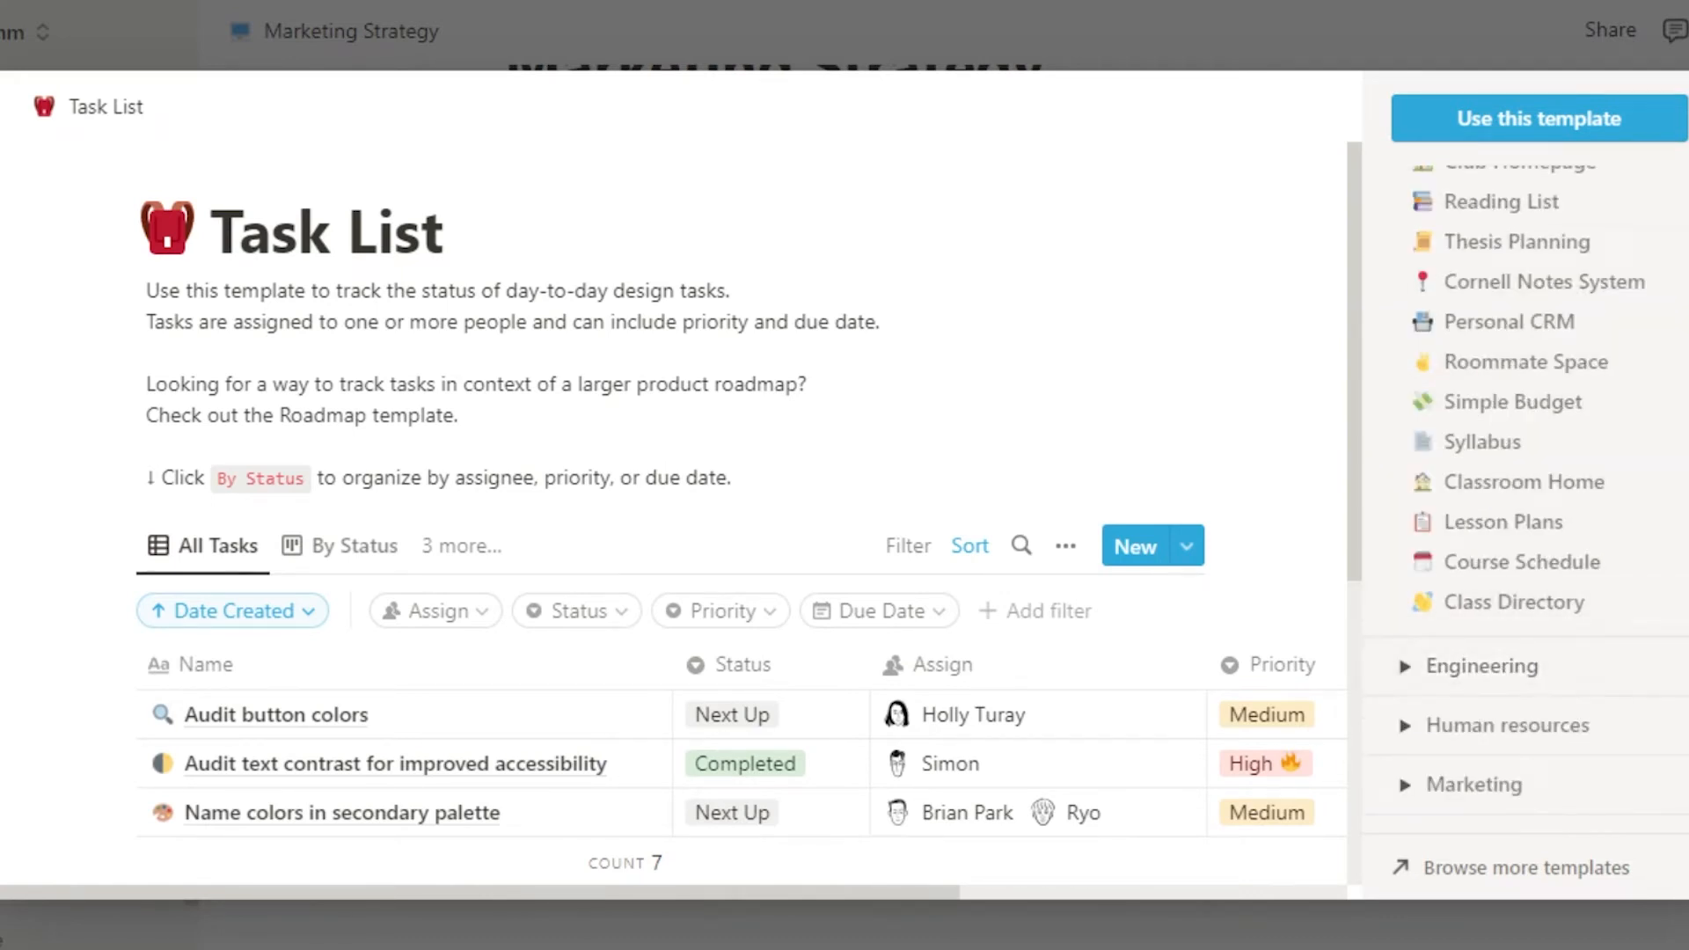
scroll(1527, 493, "down", 3)
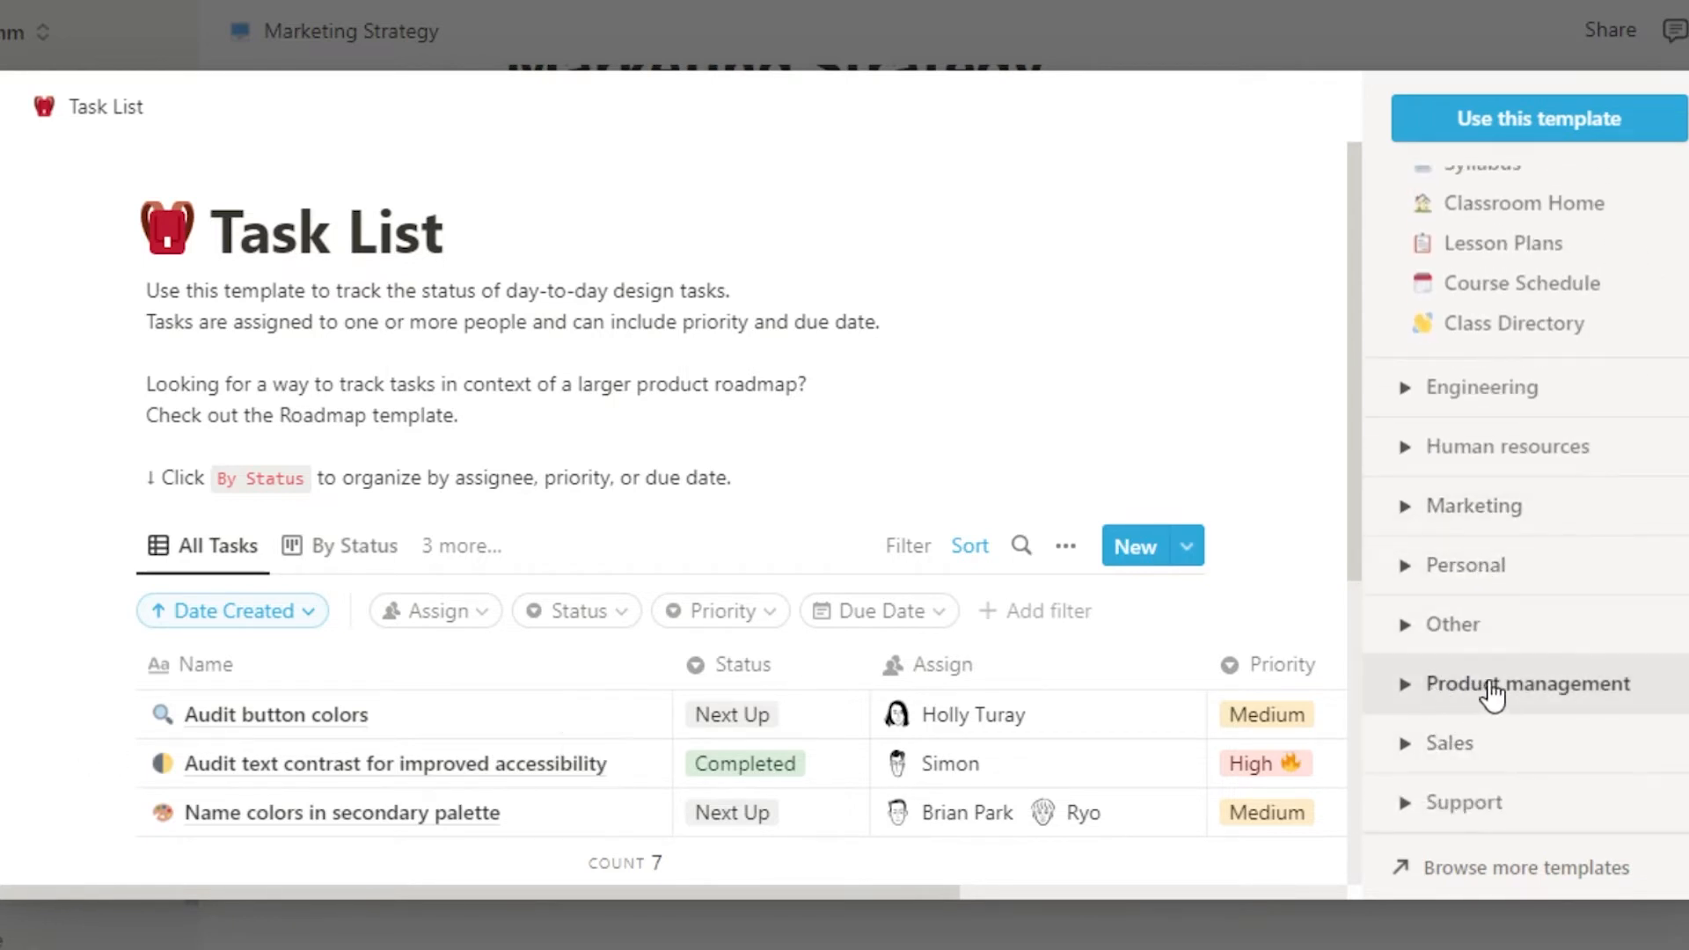
left_click(1456, 519)
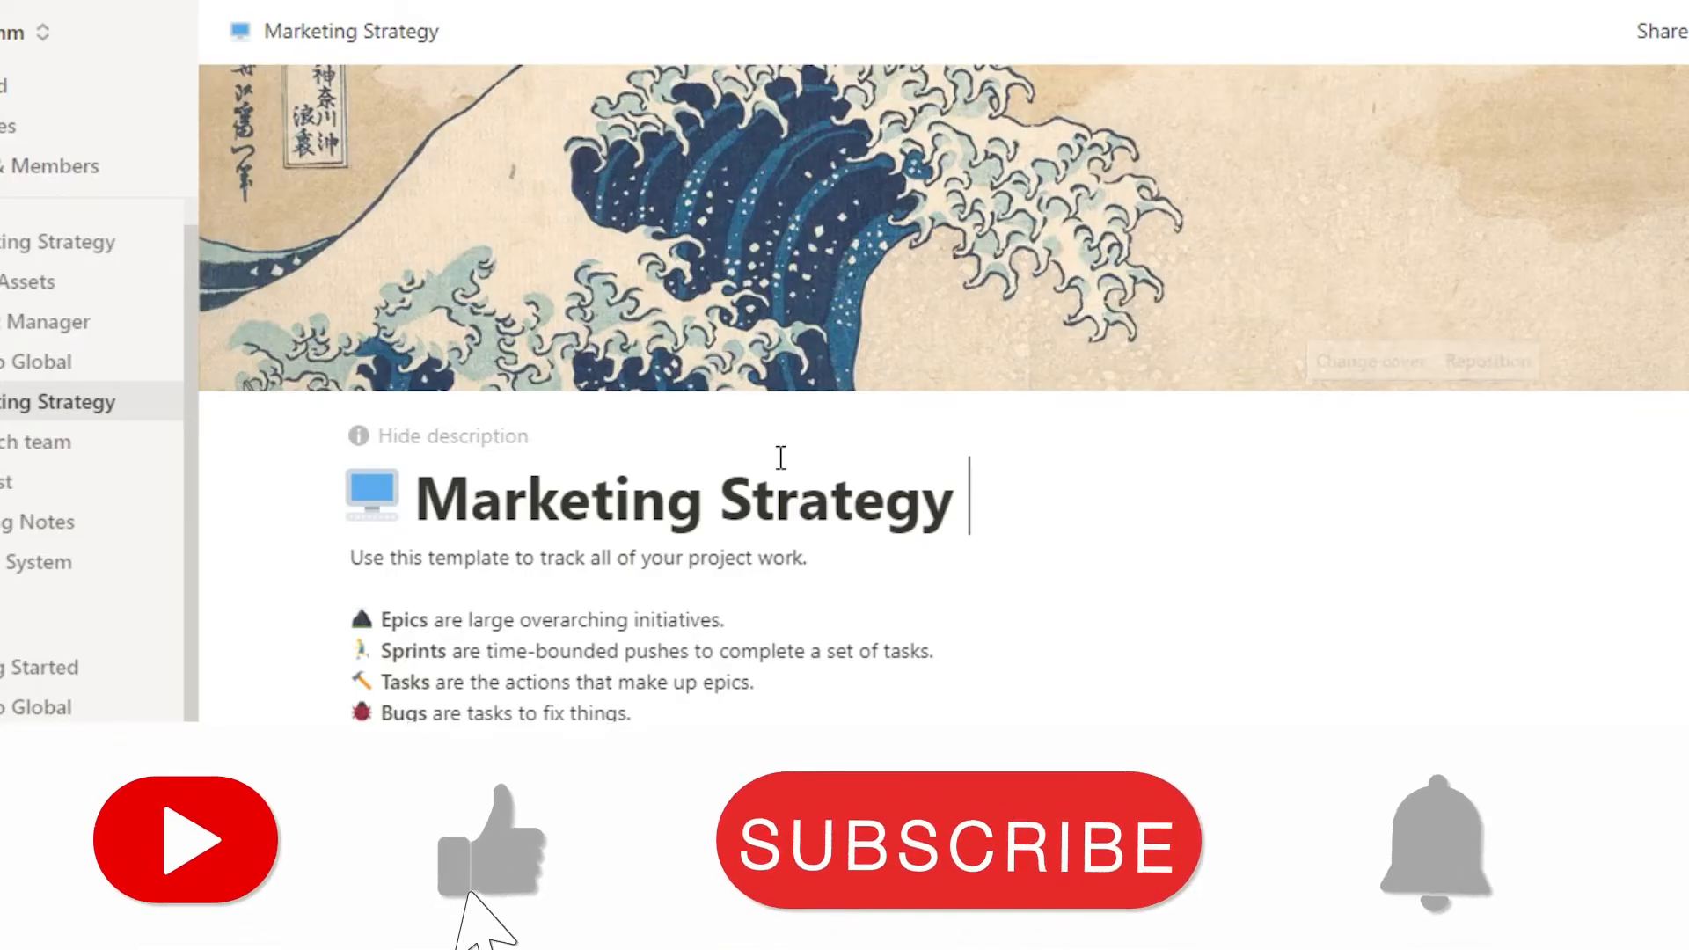
- Add a status column named "Error" after Complete on the Marketing Strategy By Status board
scroll(941, 395, "down", 6)
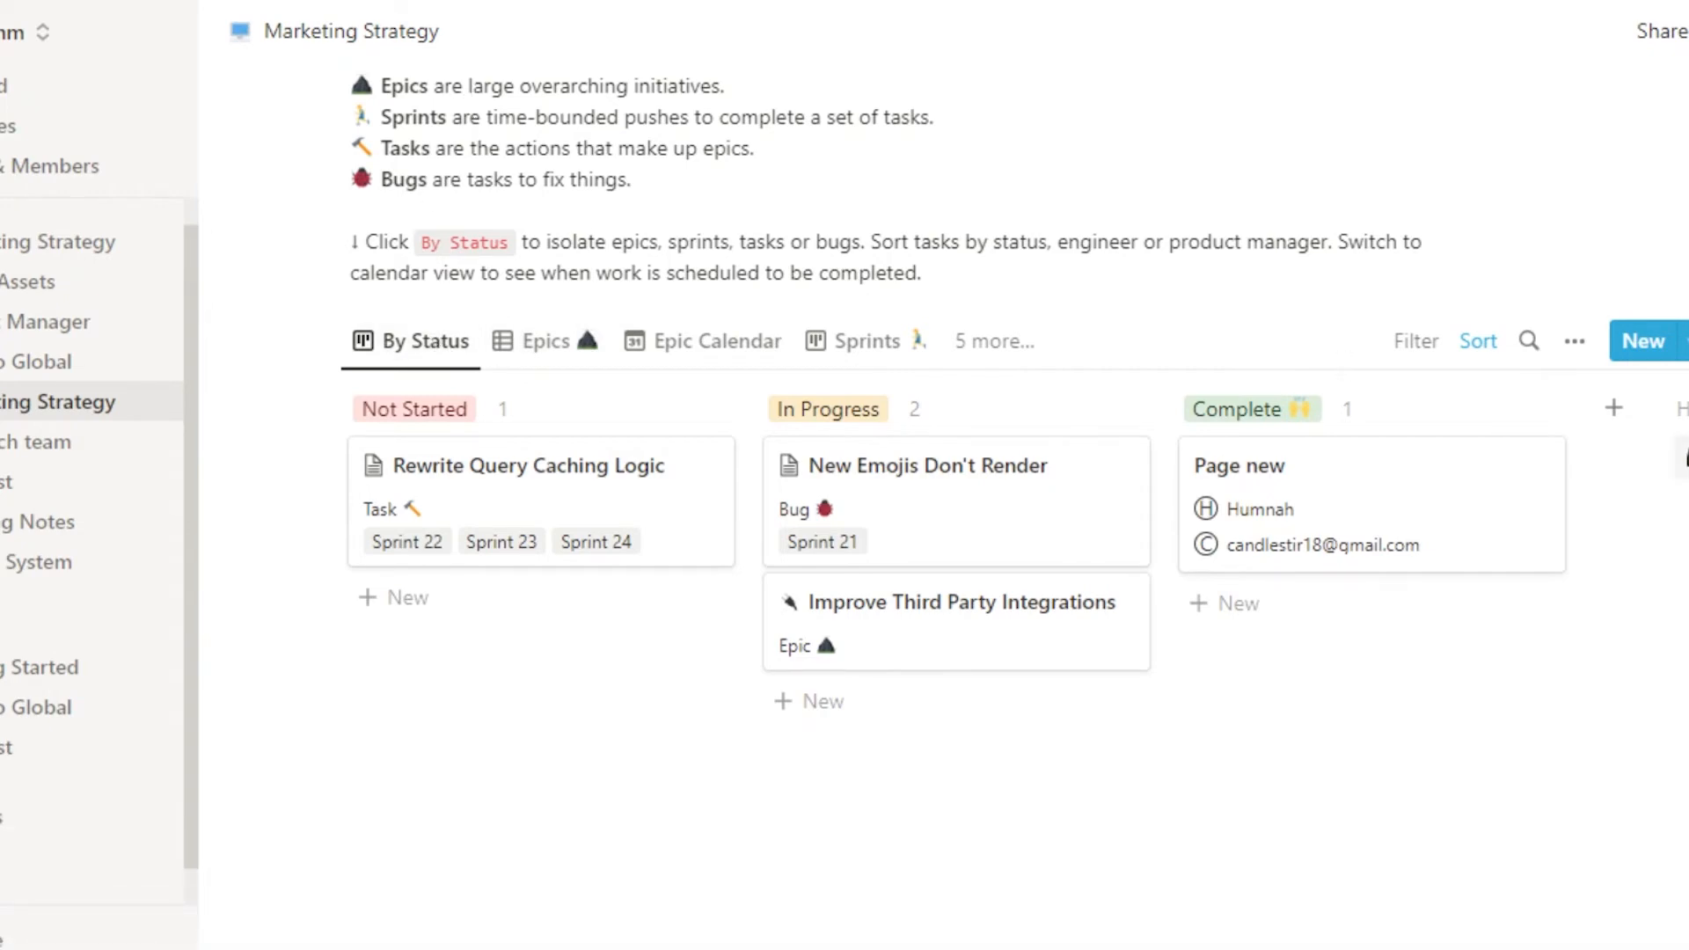
scroll(941, 528, "up", 5)
scroll(941, 528, "down", 5)
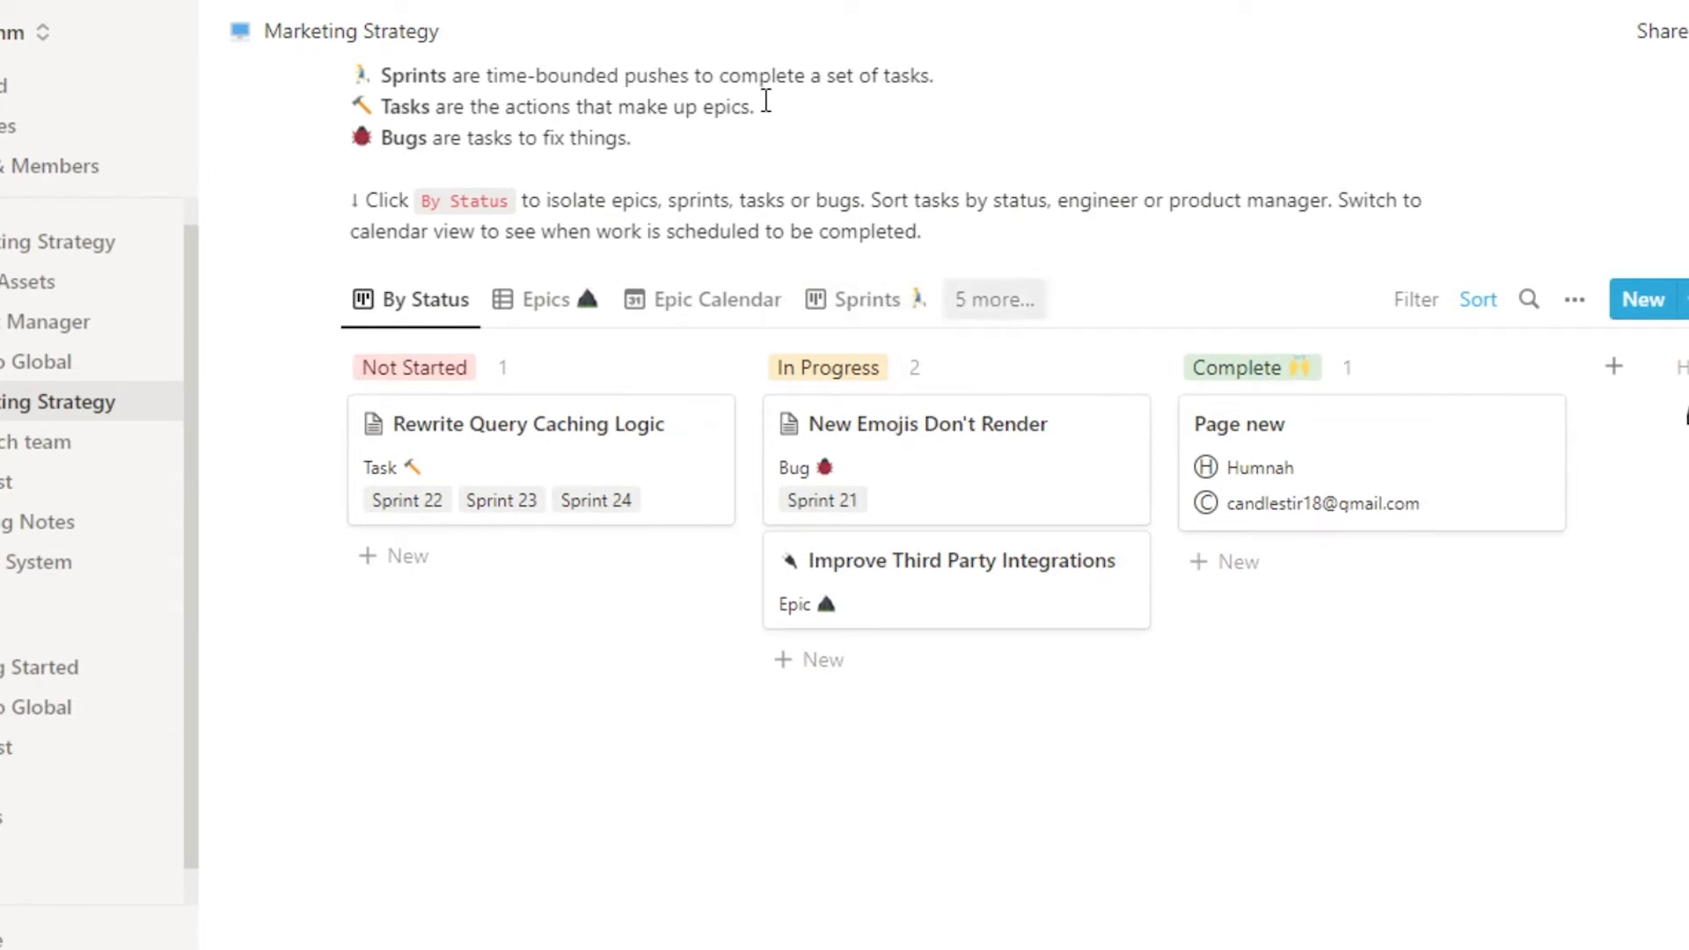
scroll(943, 493, "up", 5)
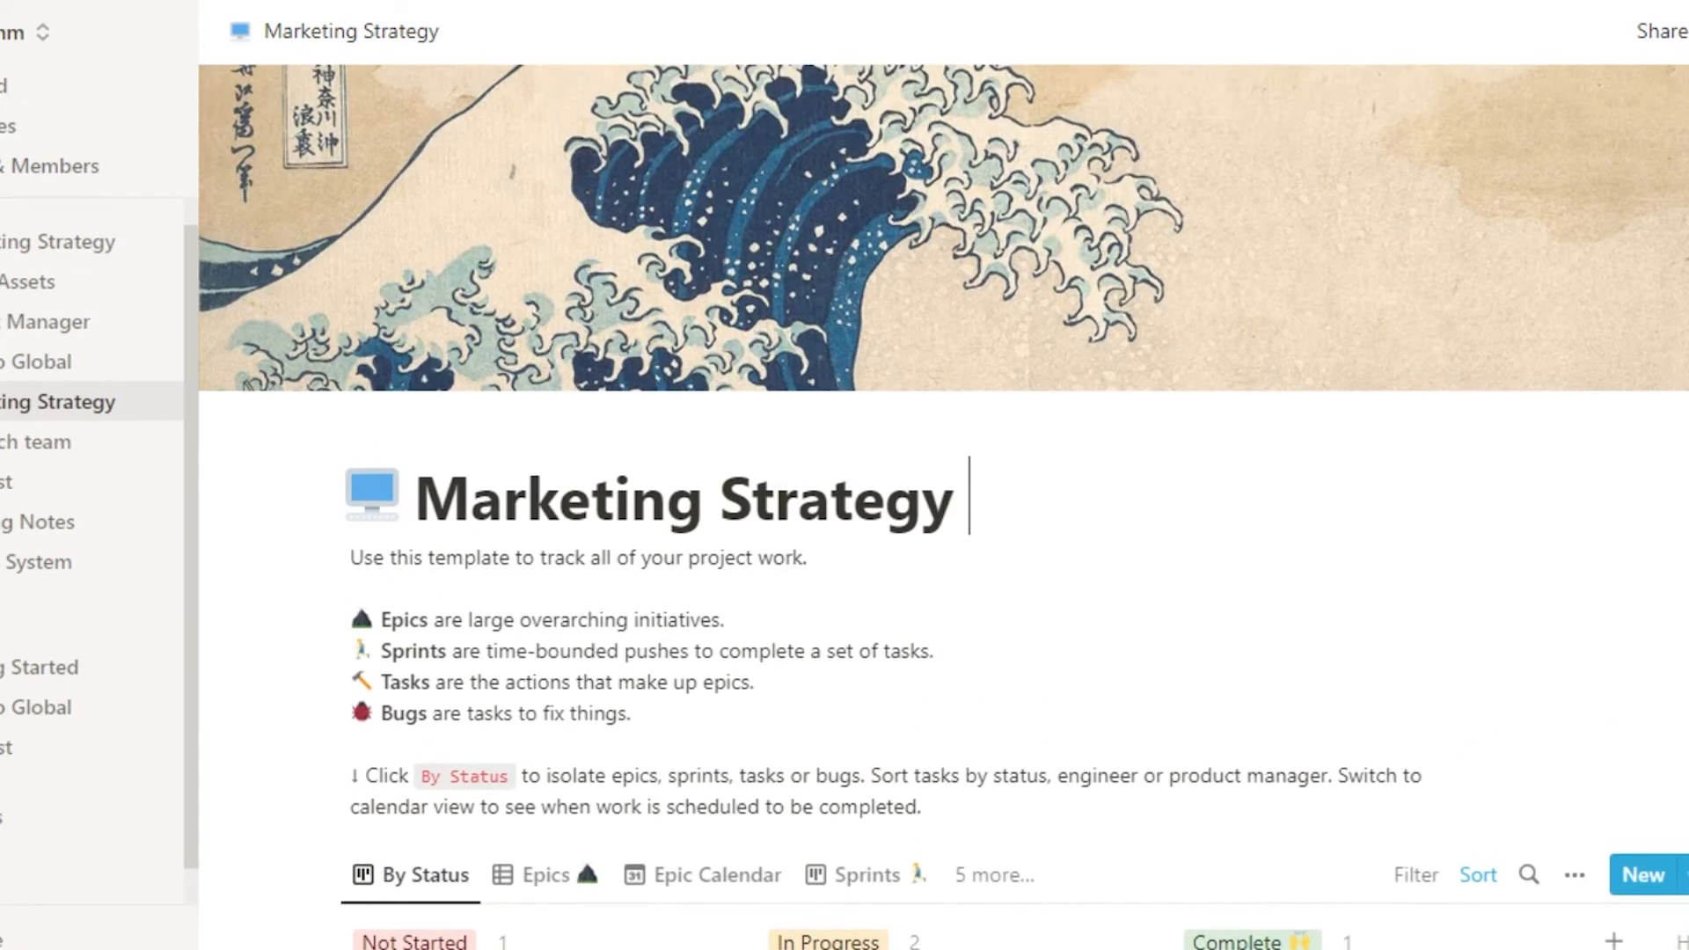
scroll(943, 493, "down", 5)
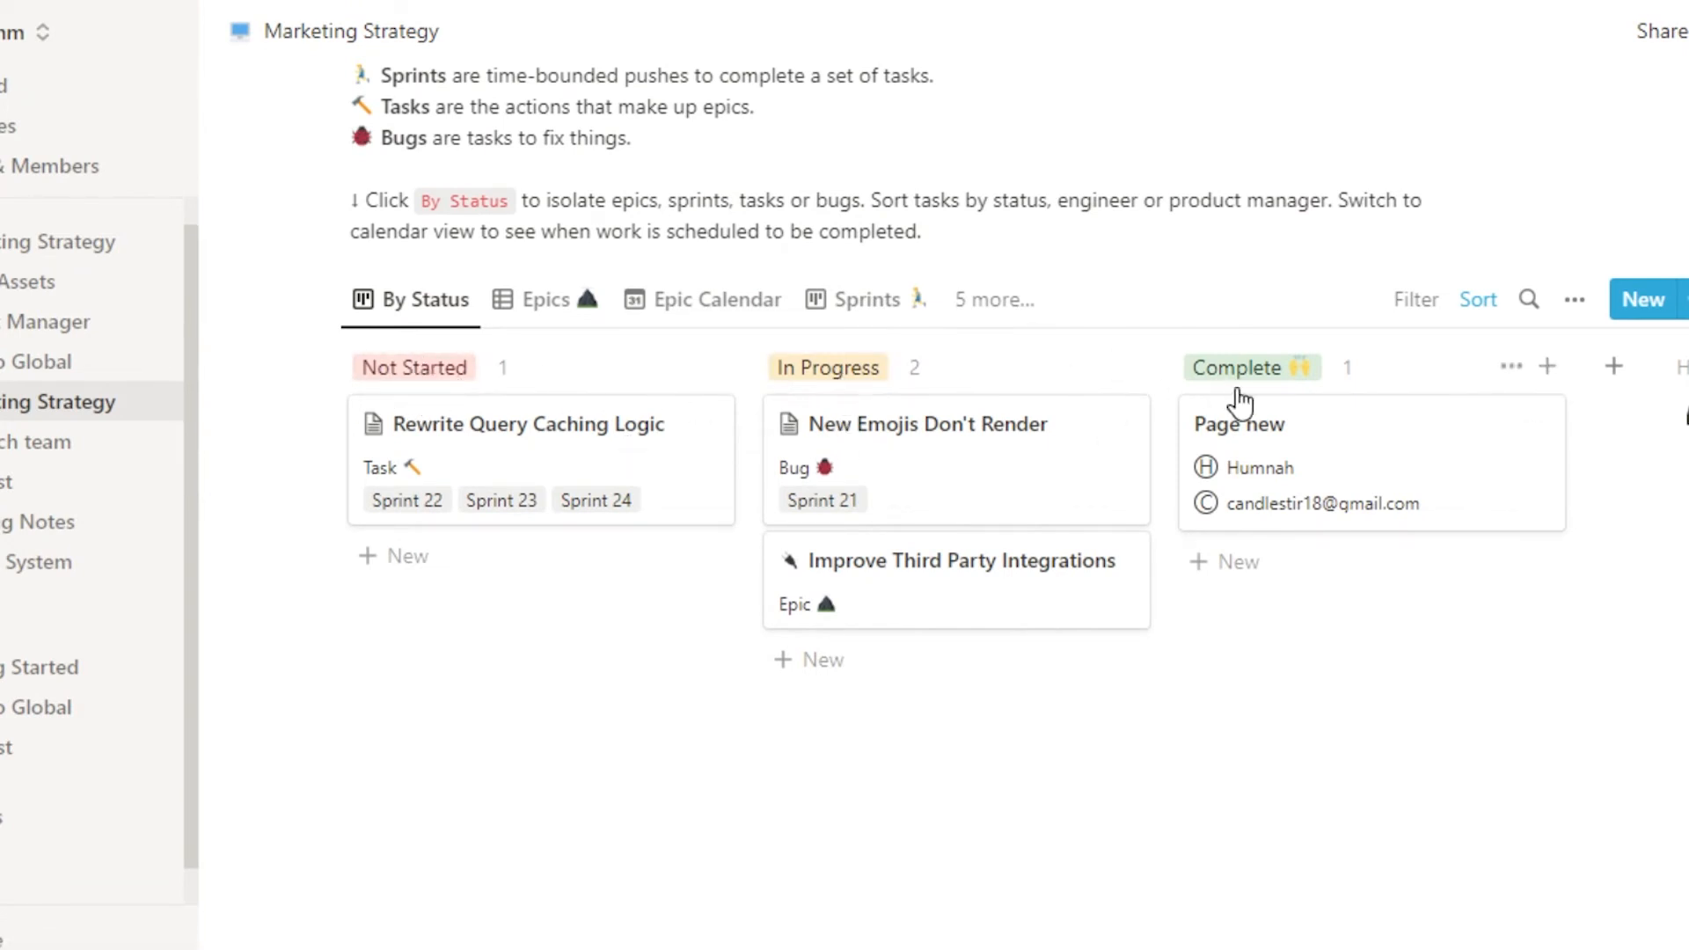
left_click(1617, 369)
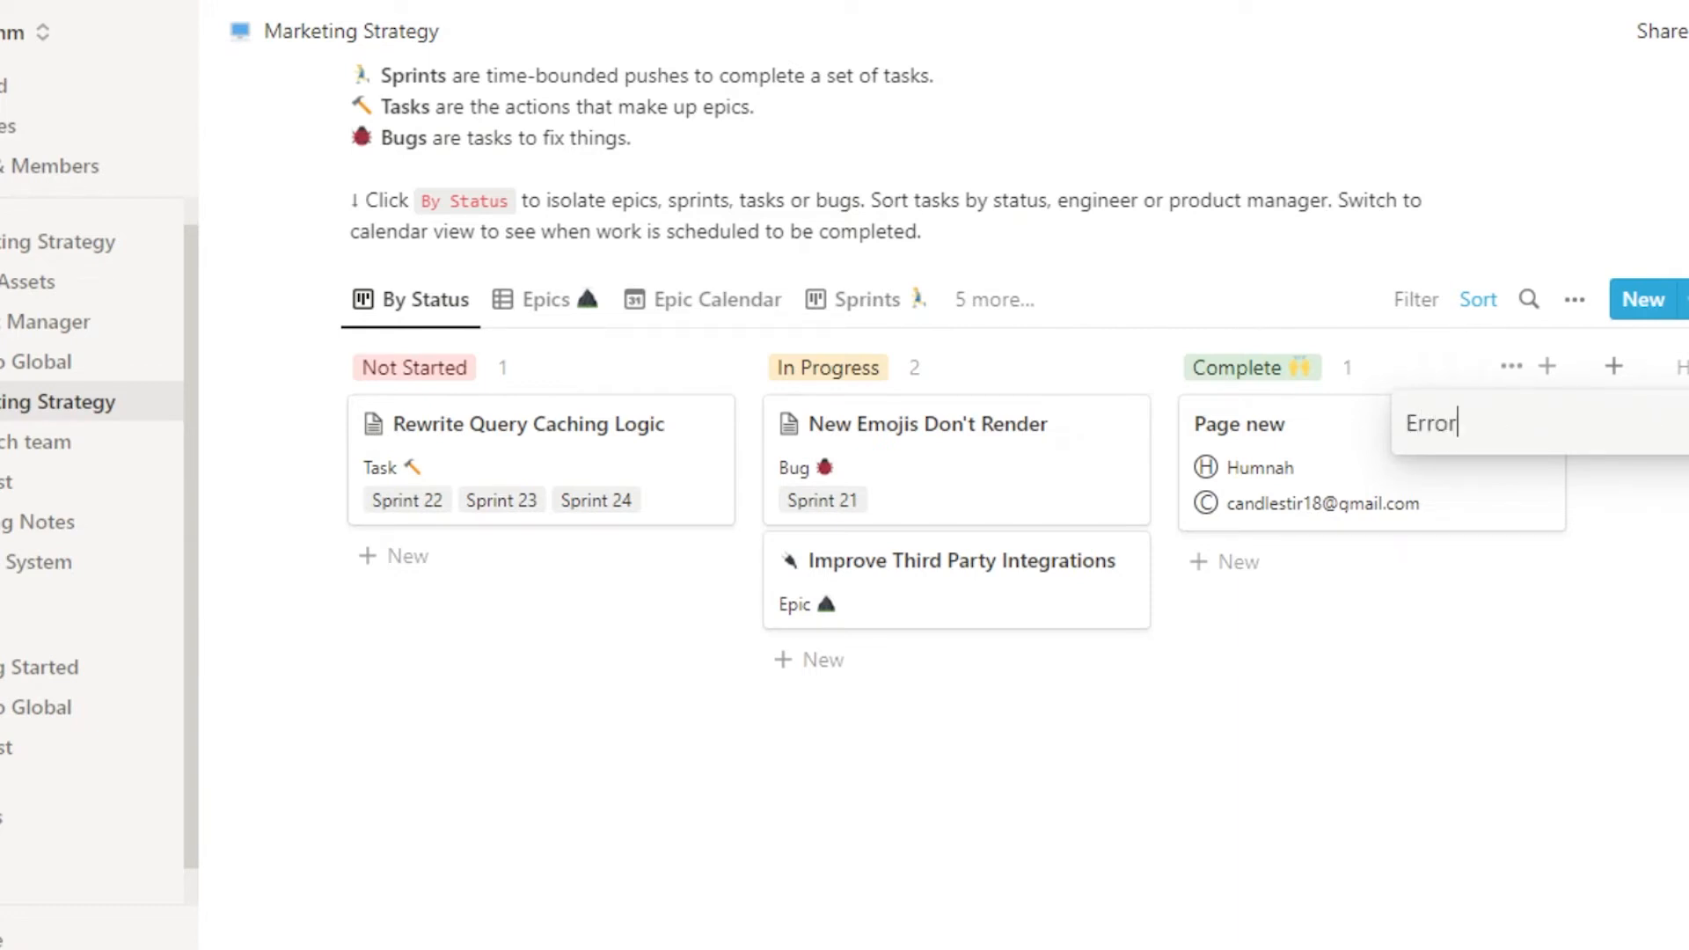
key("Return")
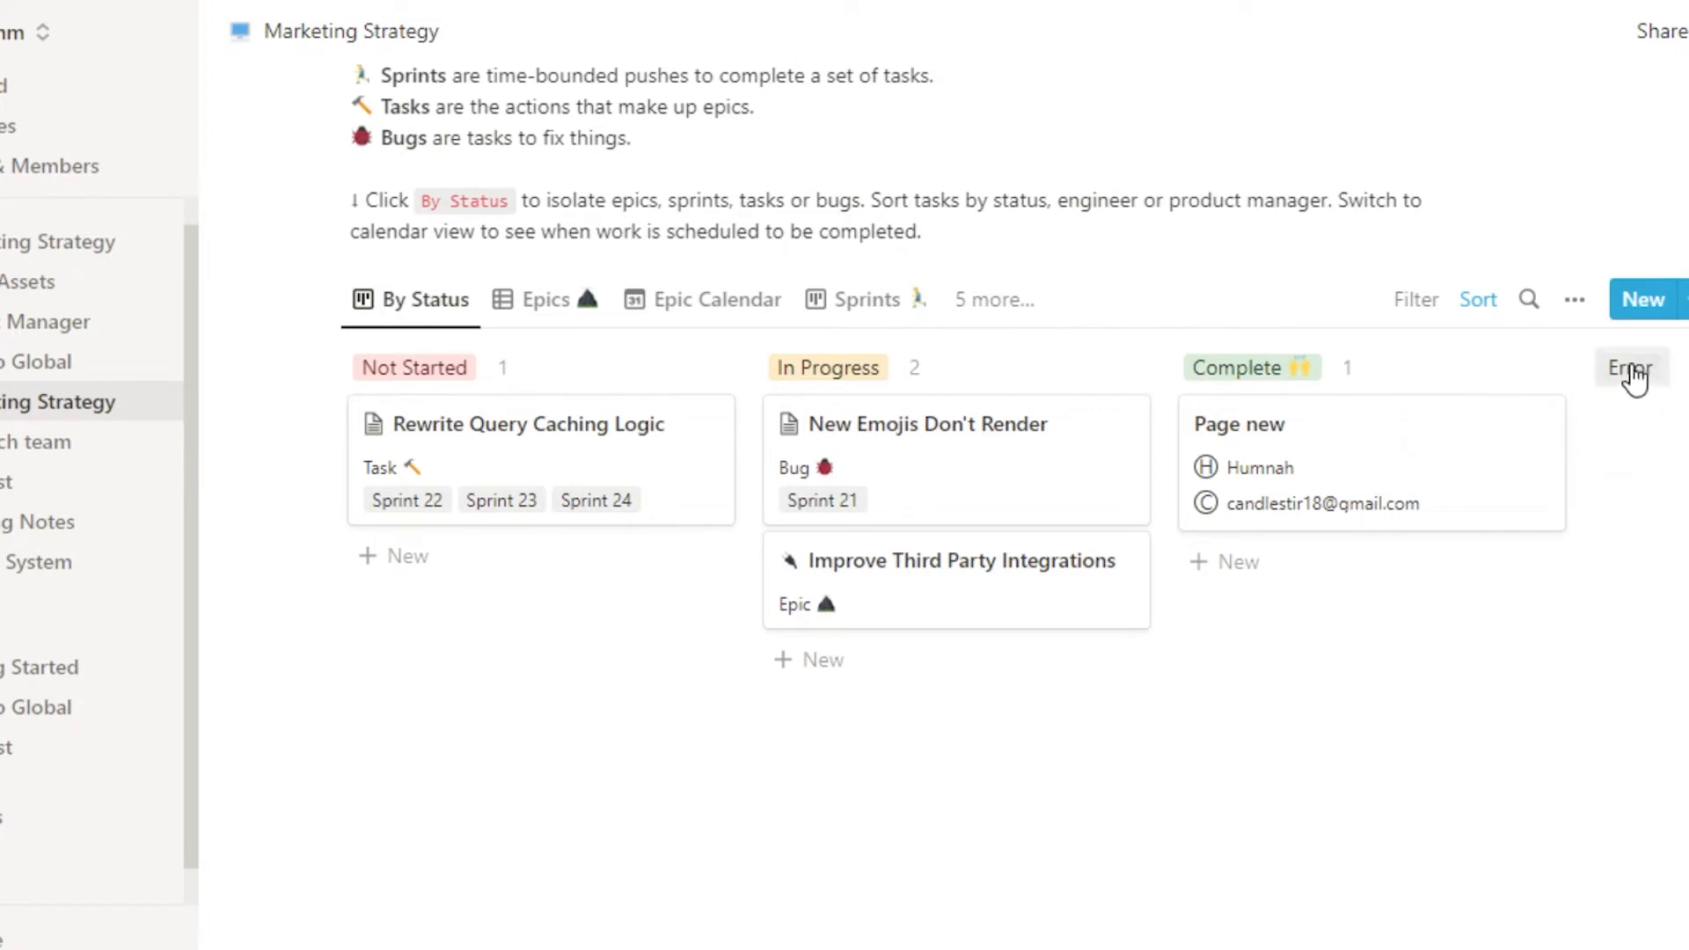
- Move the "Improve Third Party Integrations" card to Complete and add a card named "Task 3" under Not Started
left_click_drag(890, 589, 1293, 594)
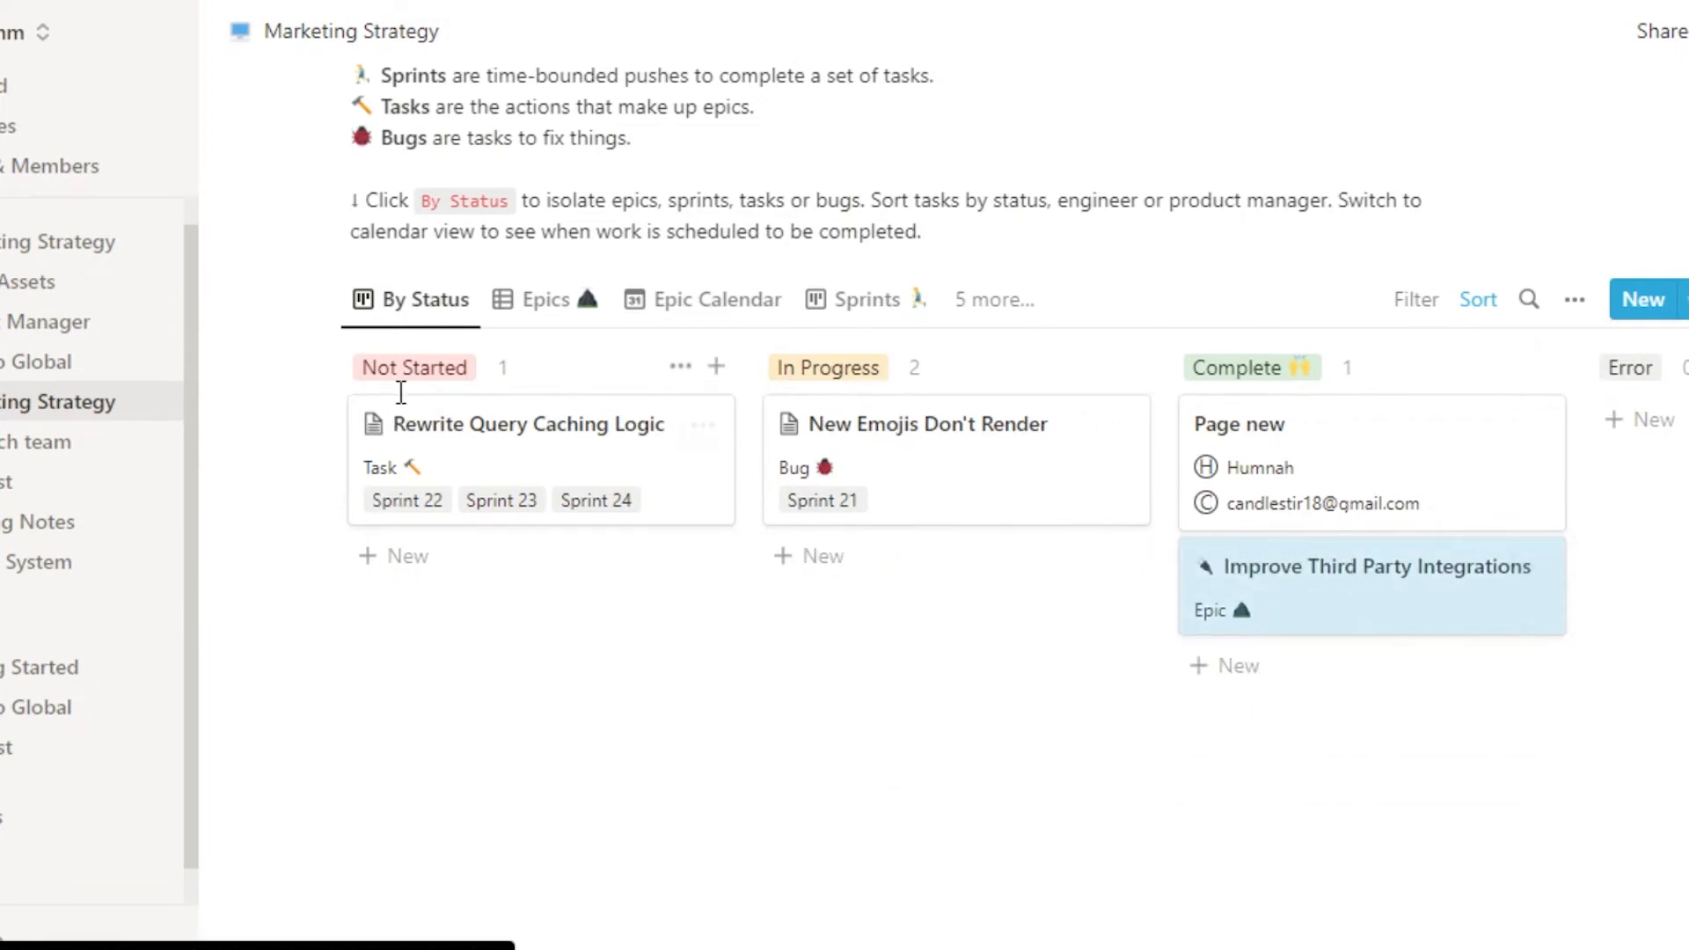
left_click(388, 559)
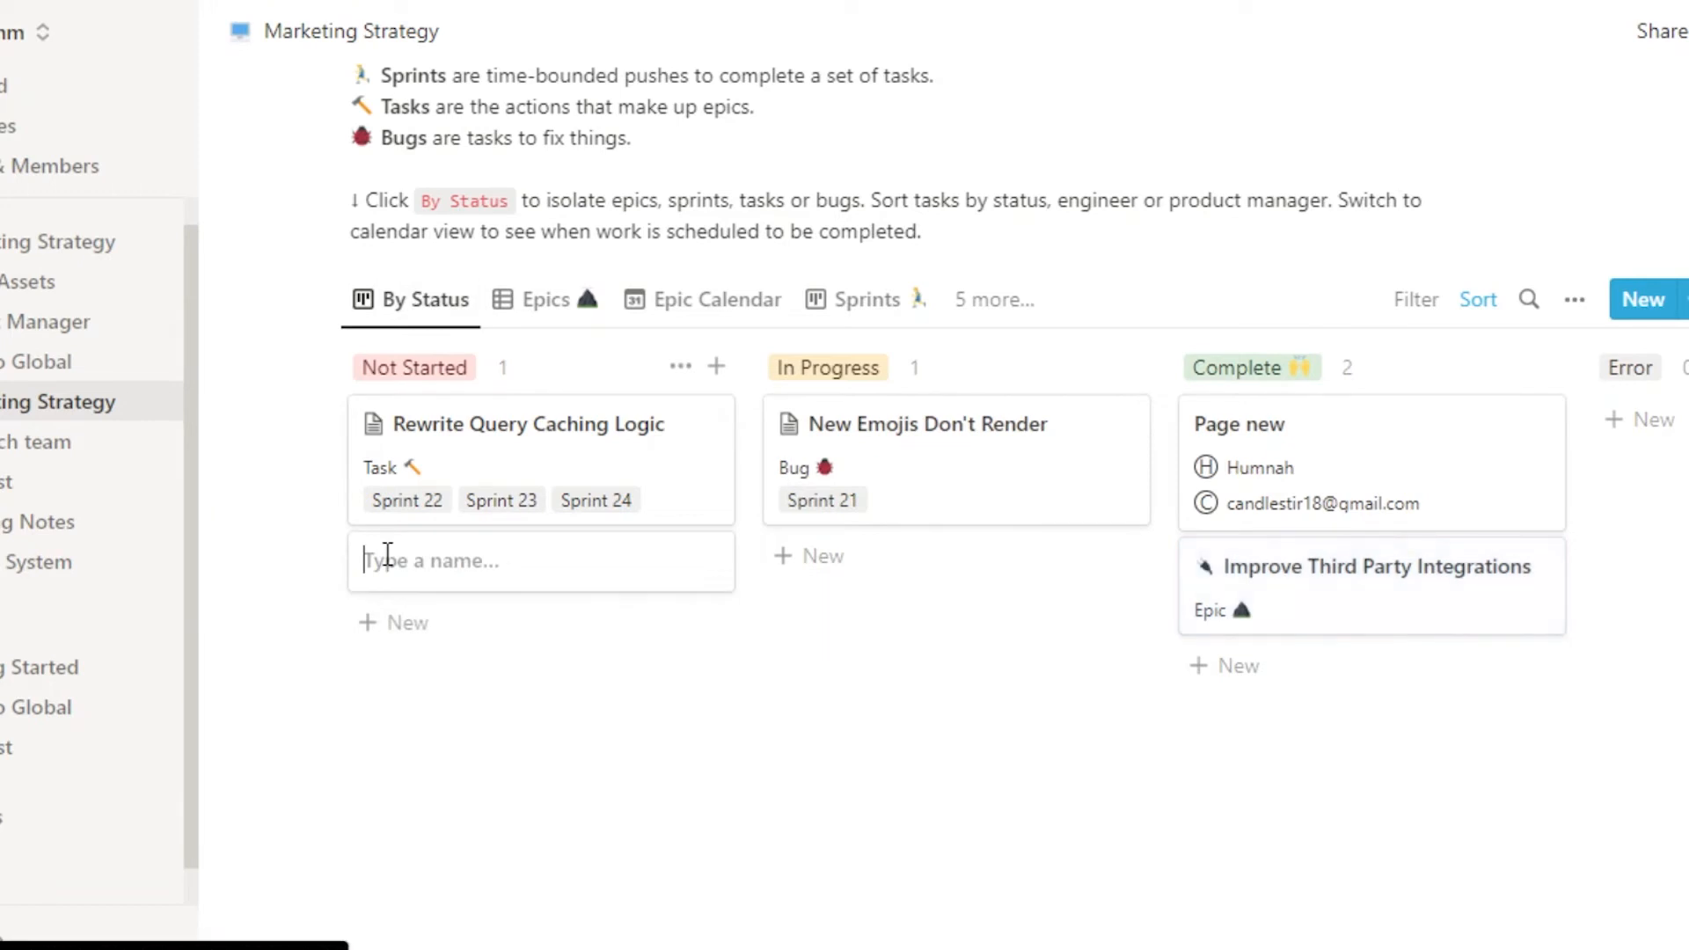
type("Task 3")
key("Escape")
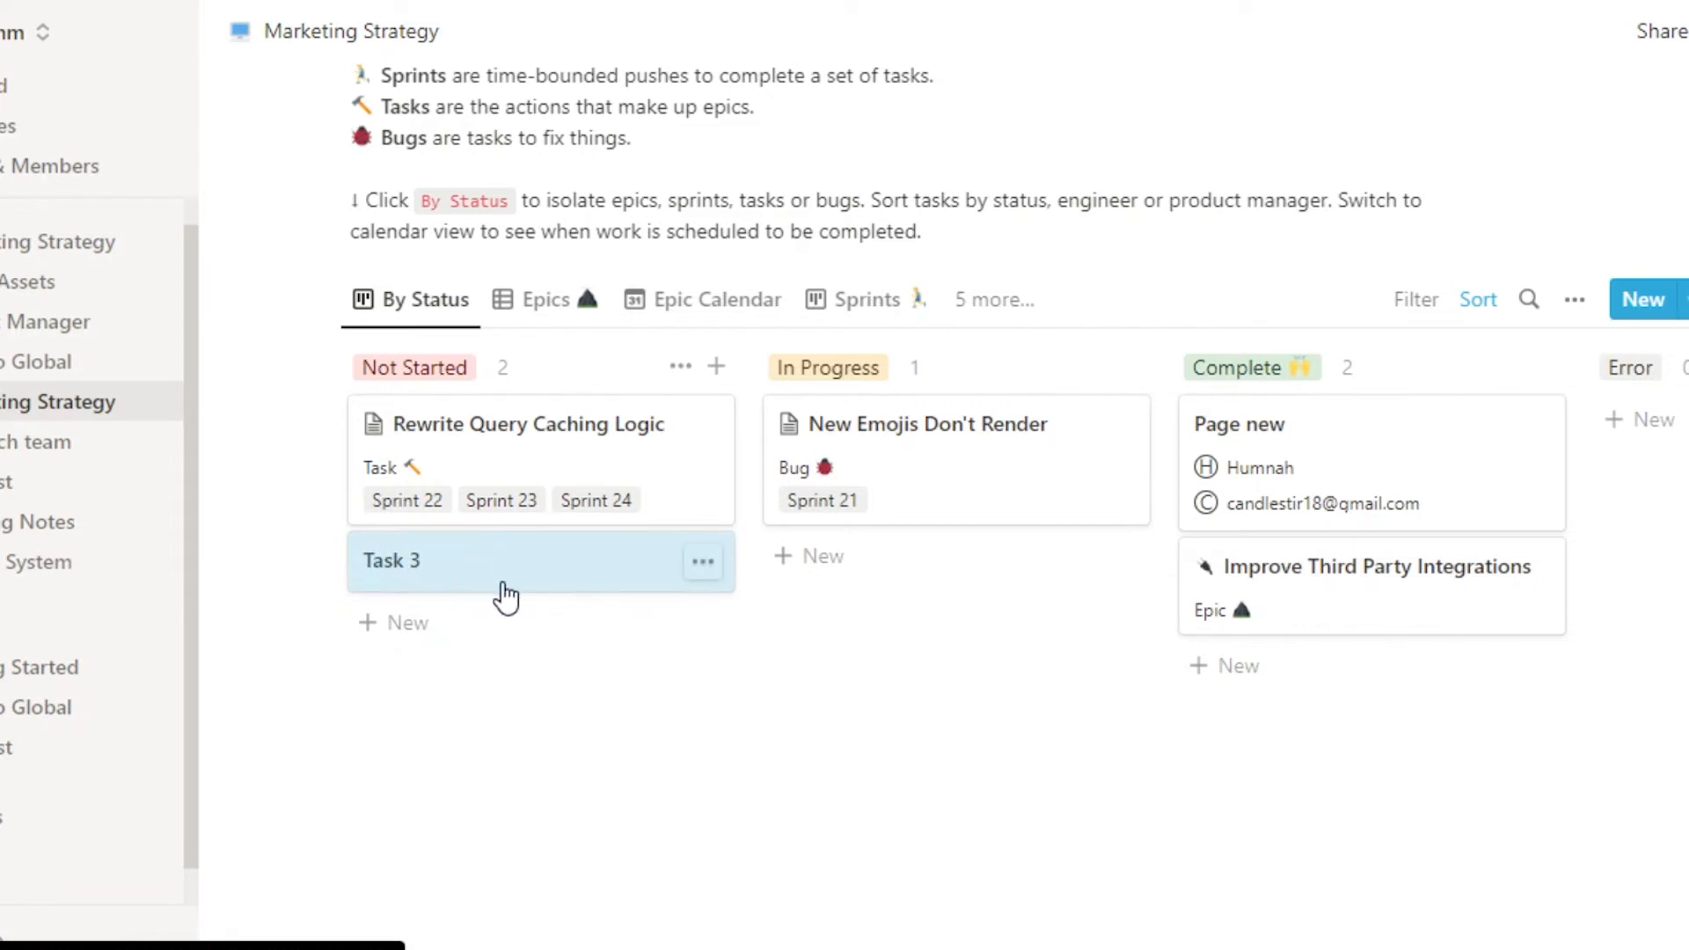
- Open the Task 3 card as a full page in a new tab
left_click(703, 564)
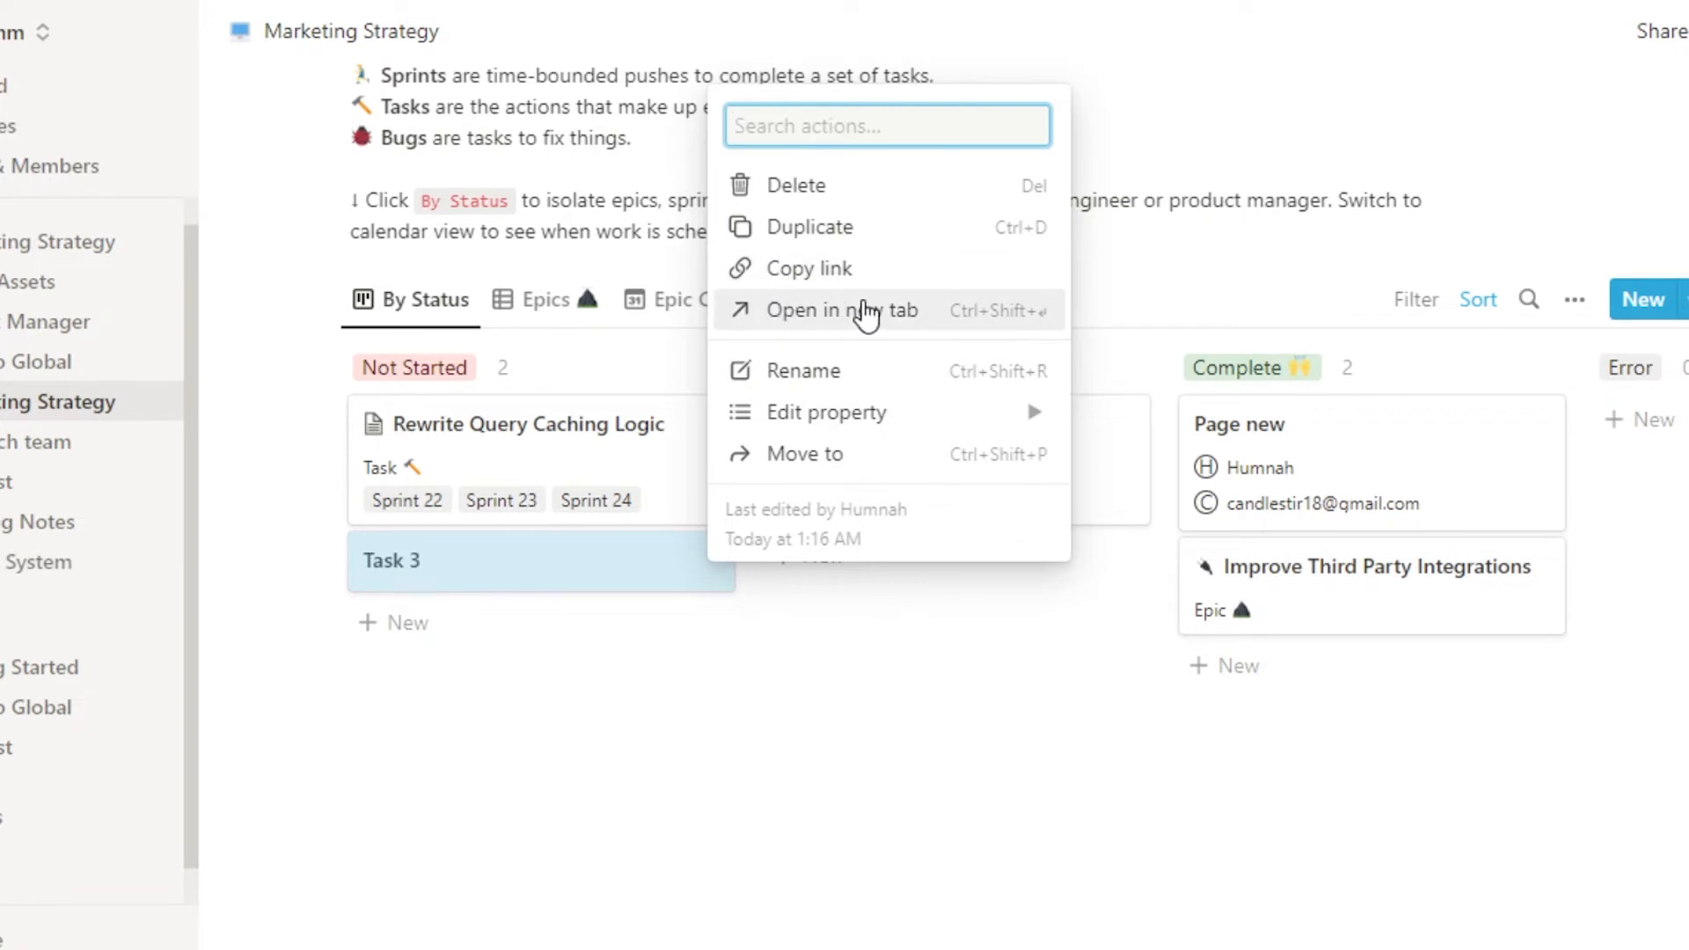
mouse_move(818, 403)
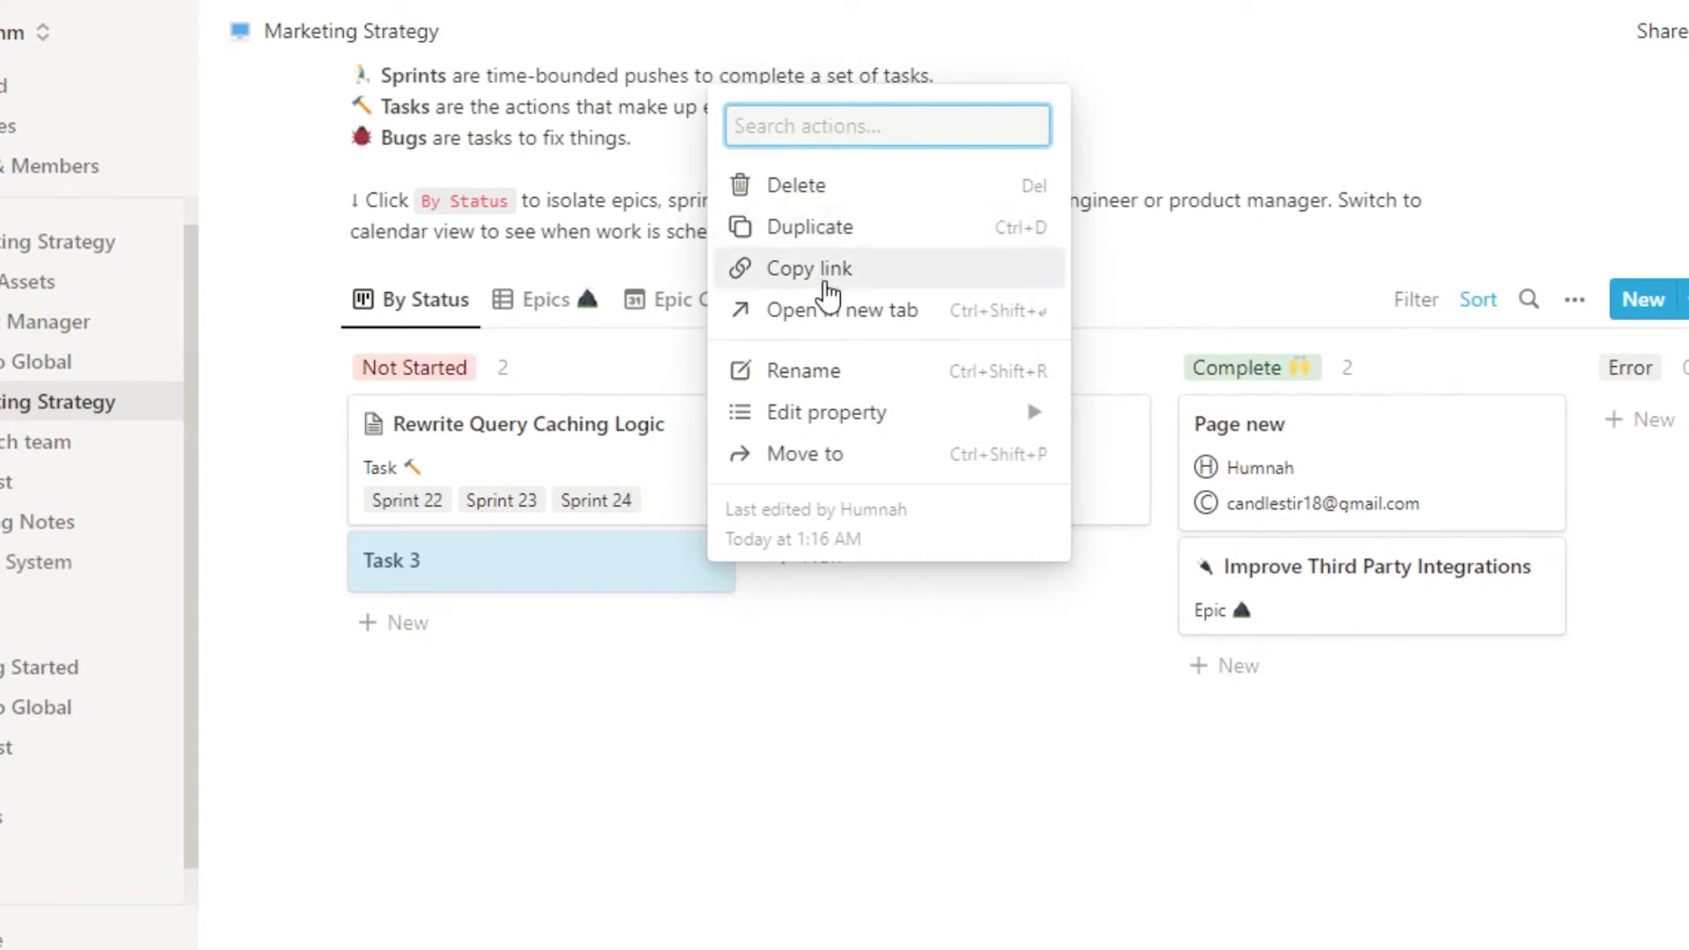
left_click(774, 312)
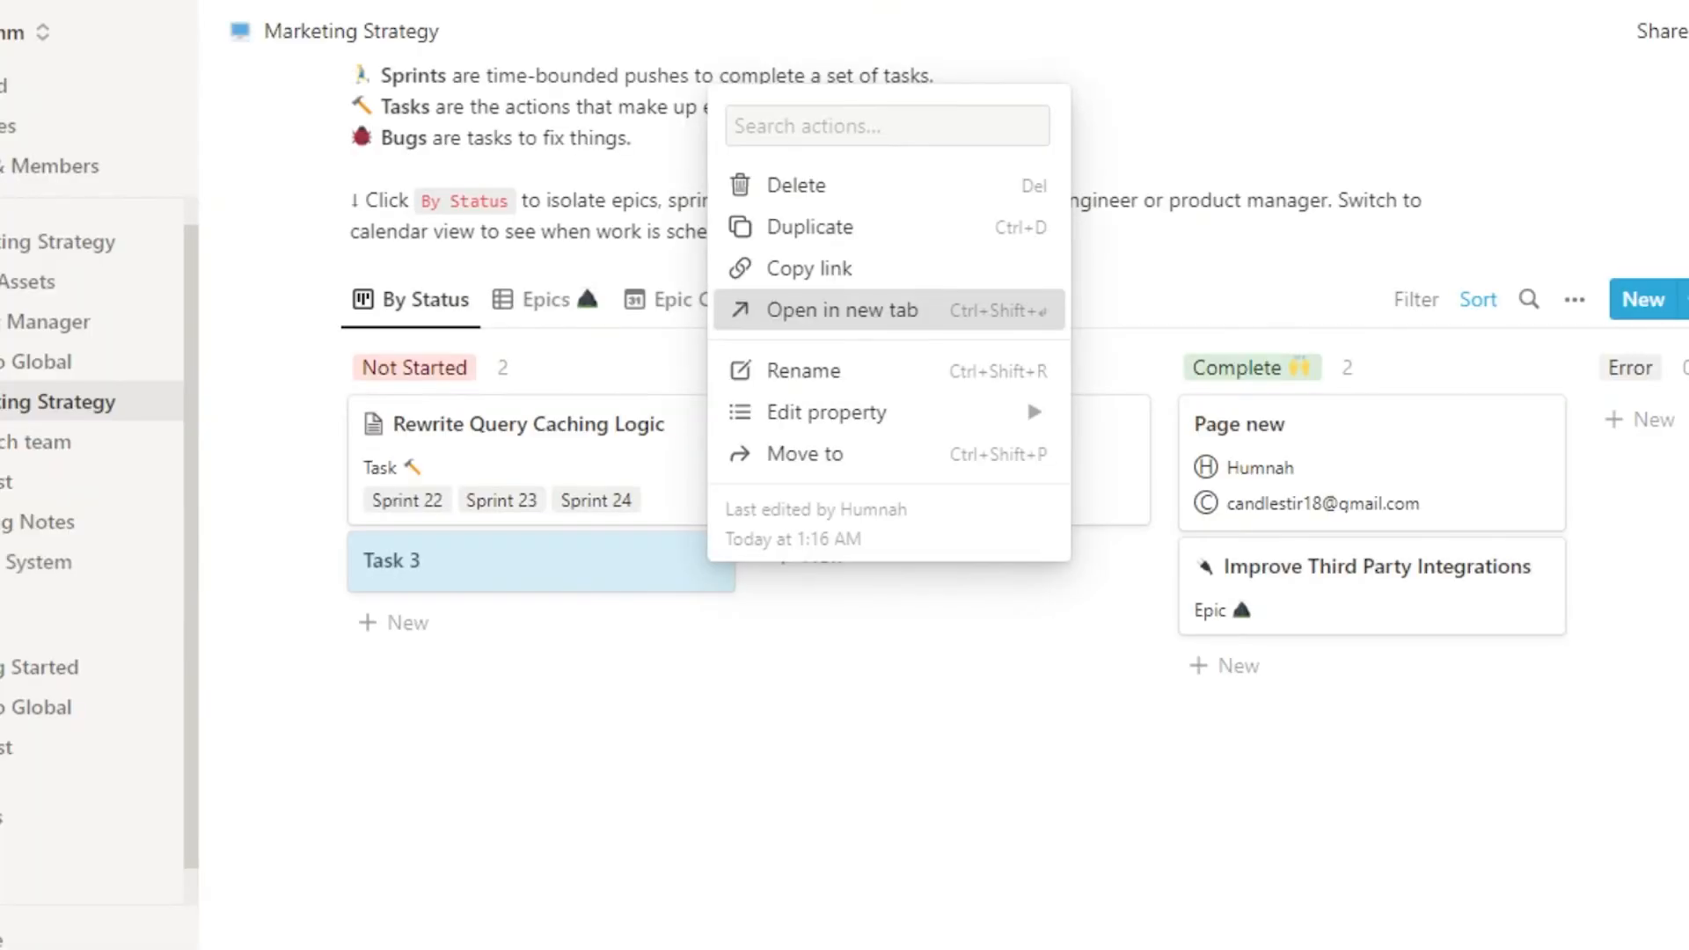
left_click(810, 204)
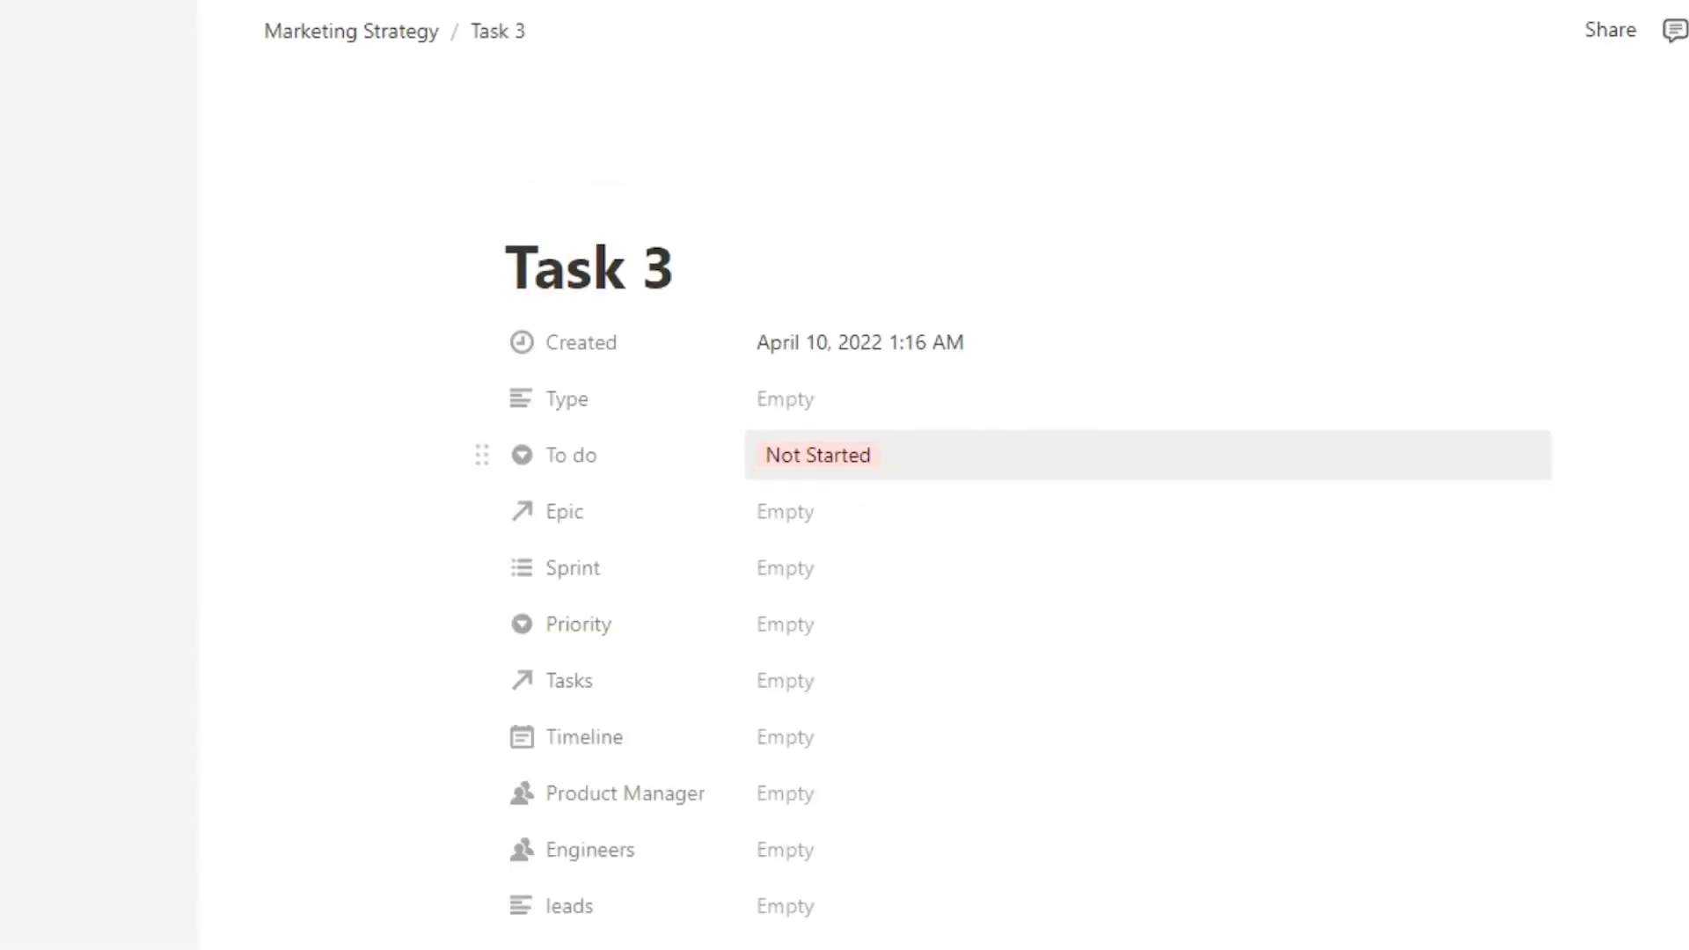
- Examine the Task 3 page's properties, comment area and template options
scroll(1148, 455, "down", 3)
scroll(1148, 455, "up", 3)
scroll(560, 210, "down", 6)
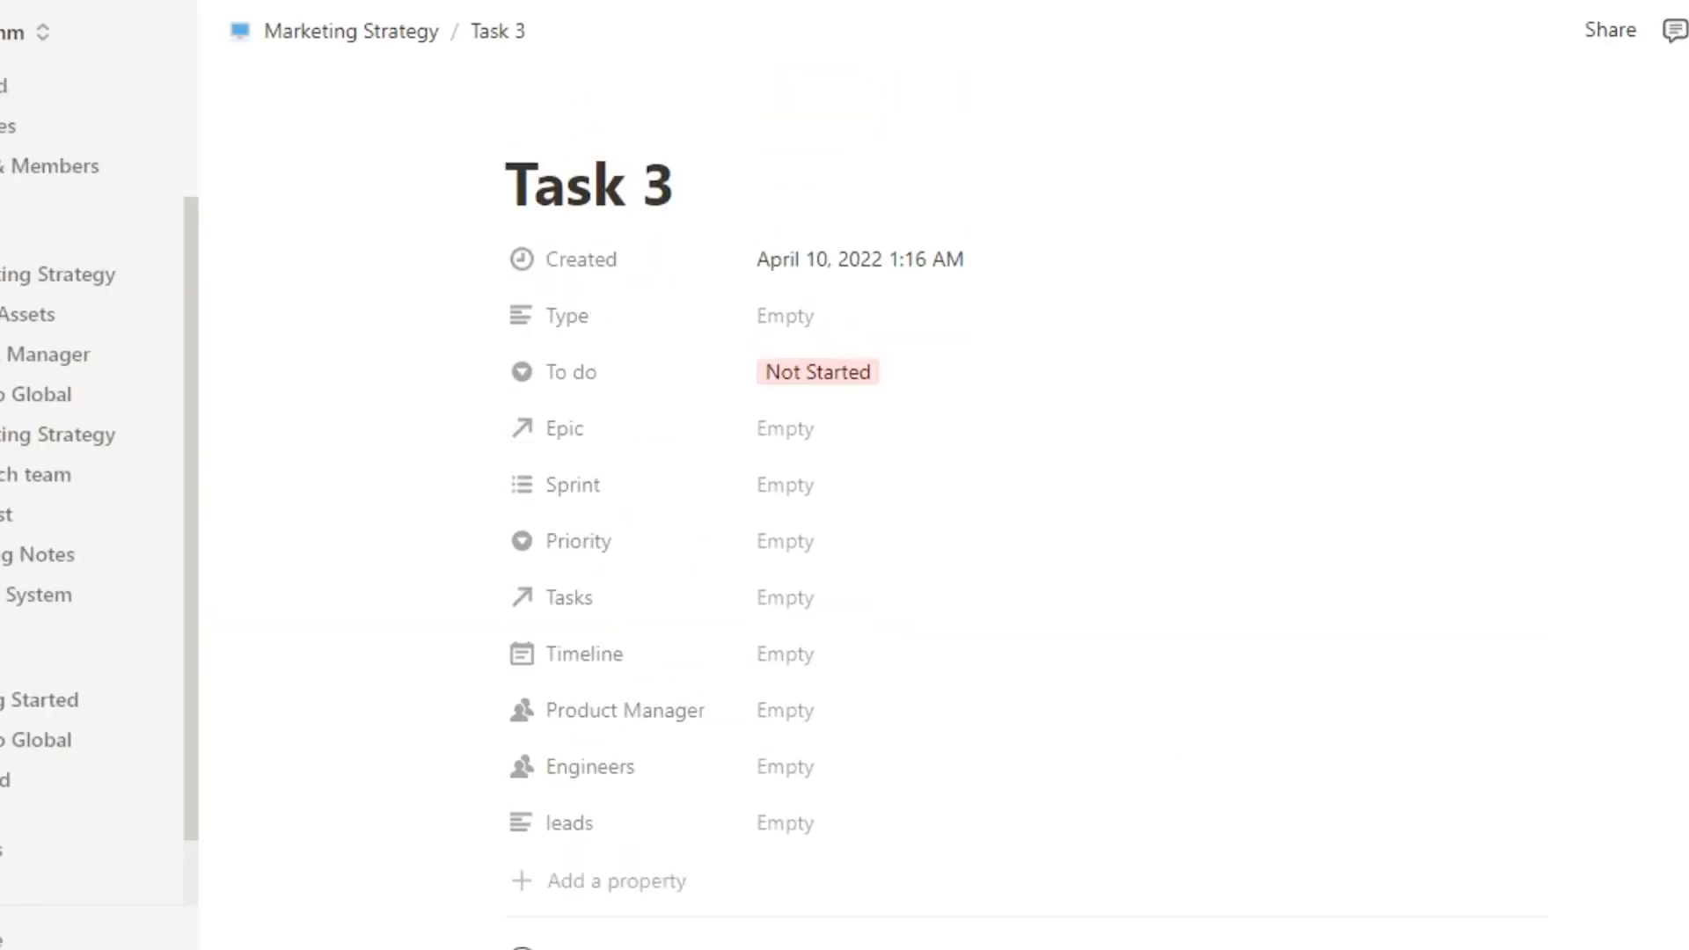
scroll(559, 210, "up", 5)
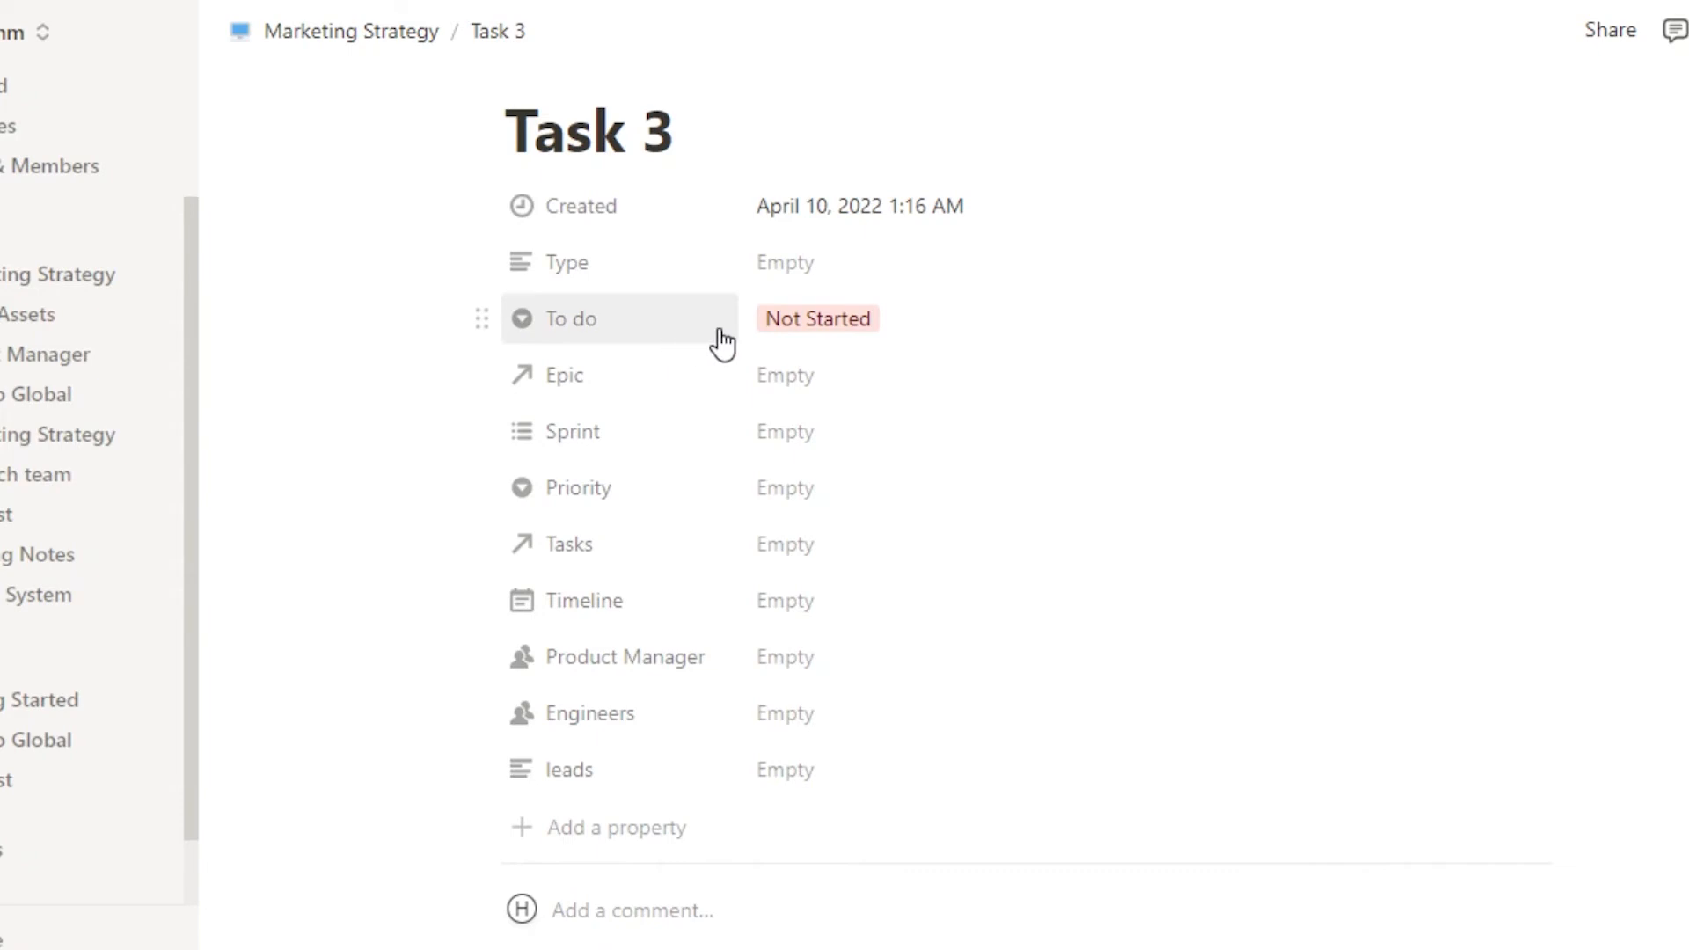
scroll(616, 669, "down", 1)
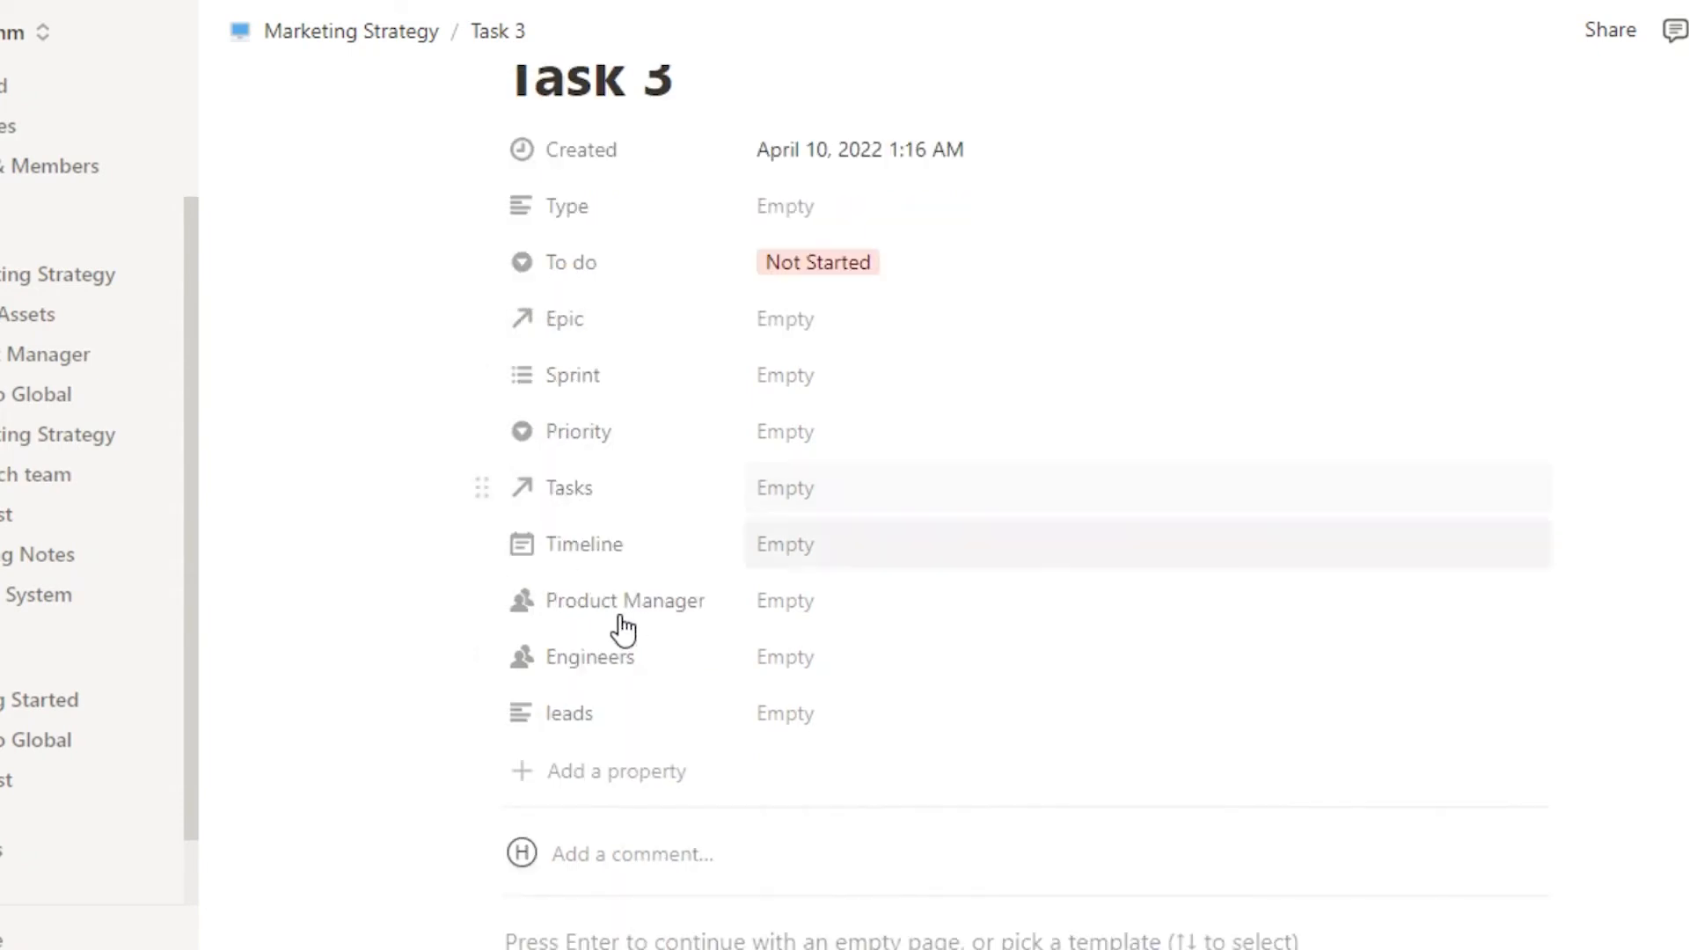
scroll(701, 704, "down", 5)
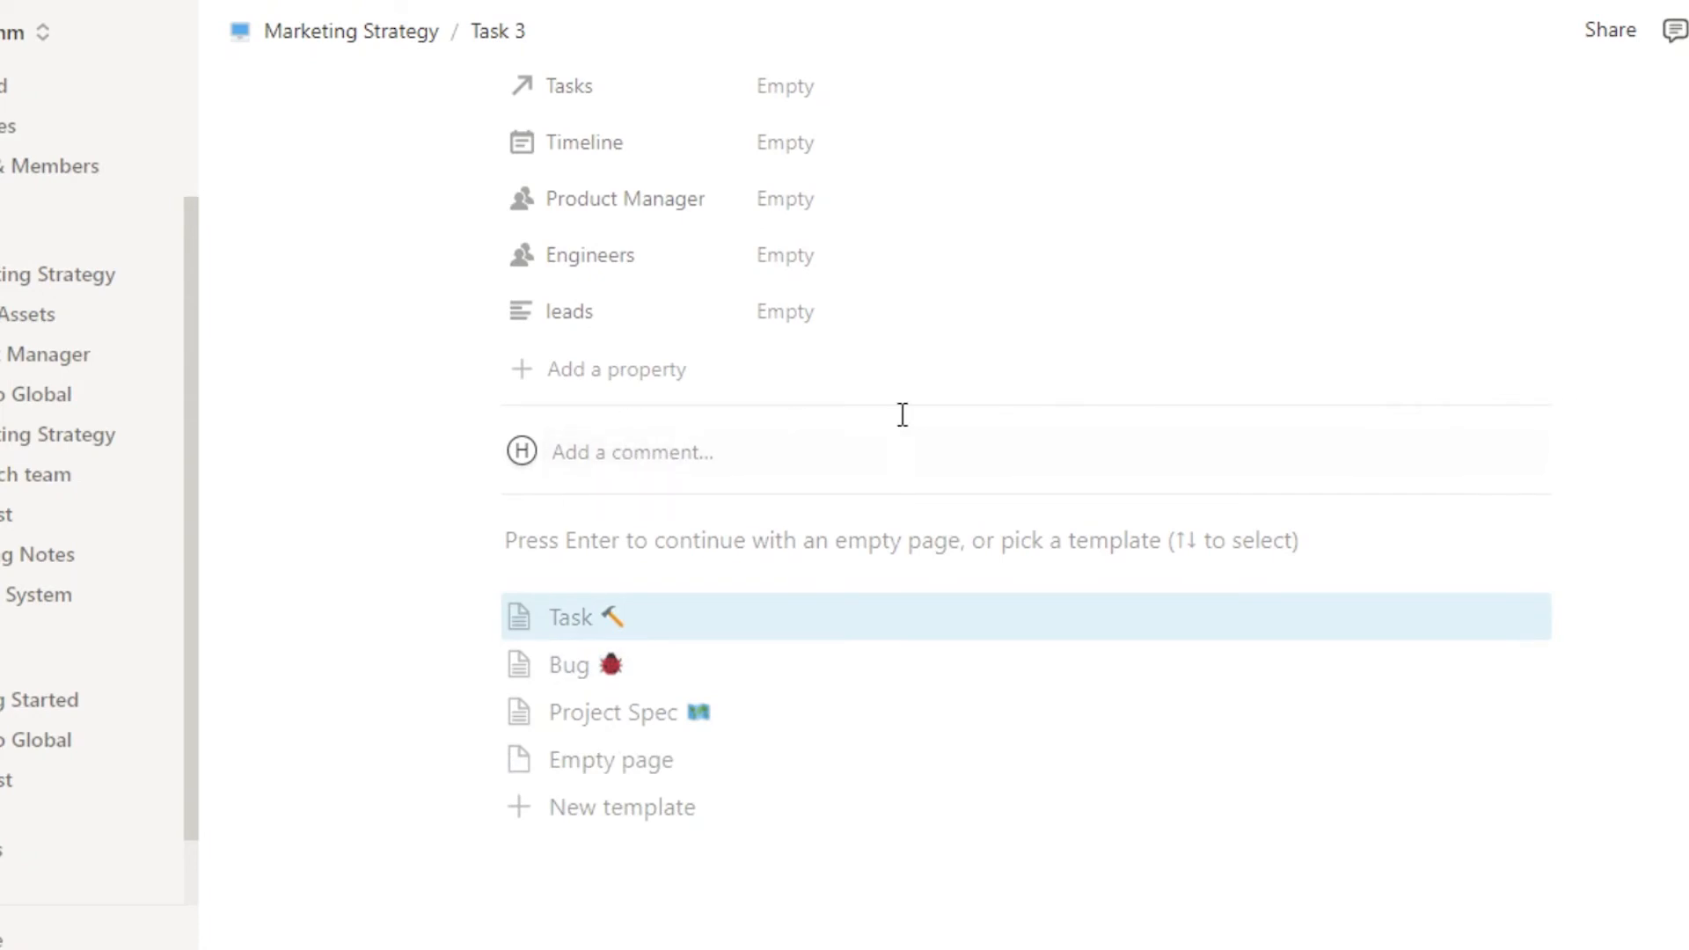
scroll(880, 528, "up", 6)
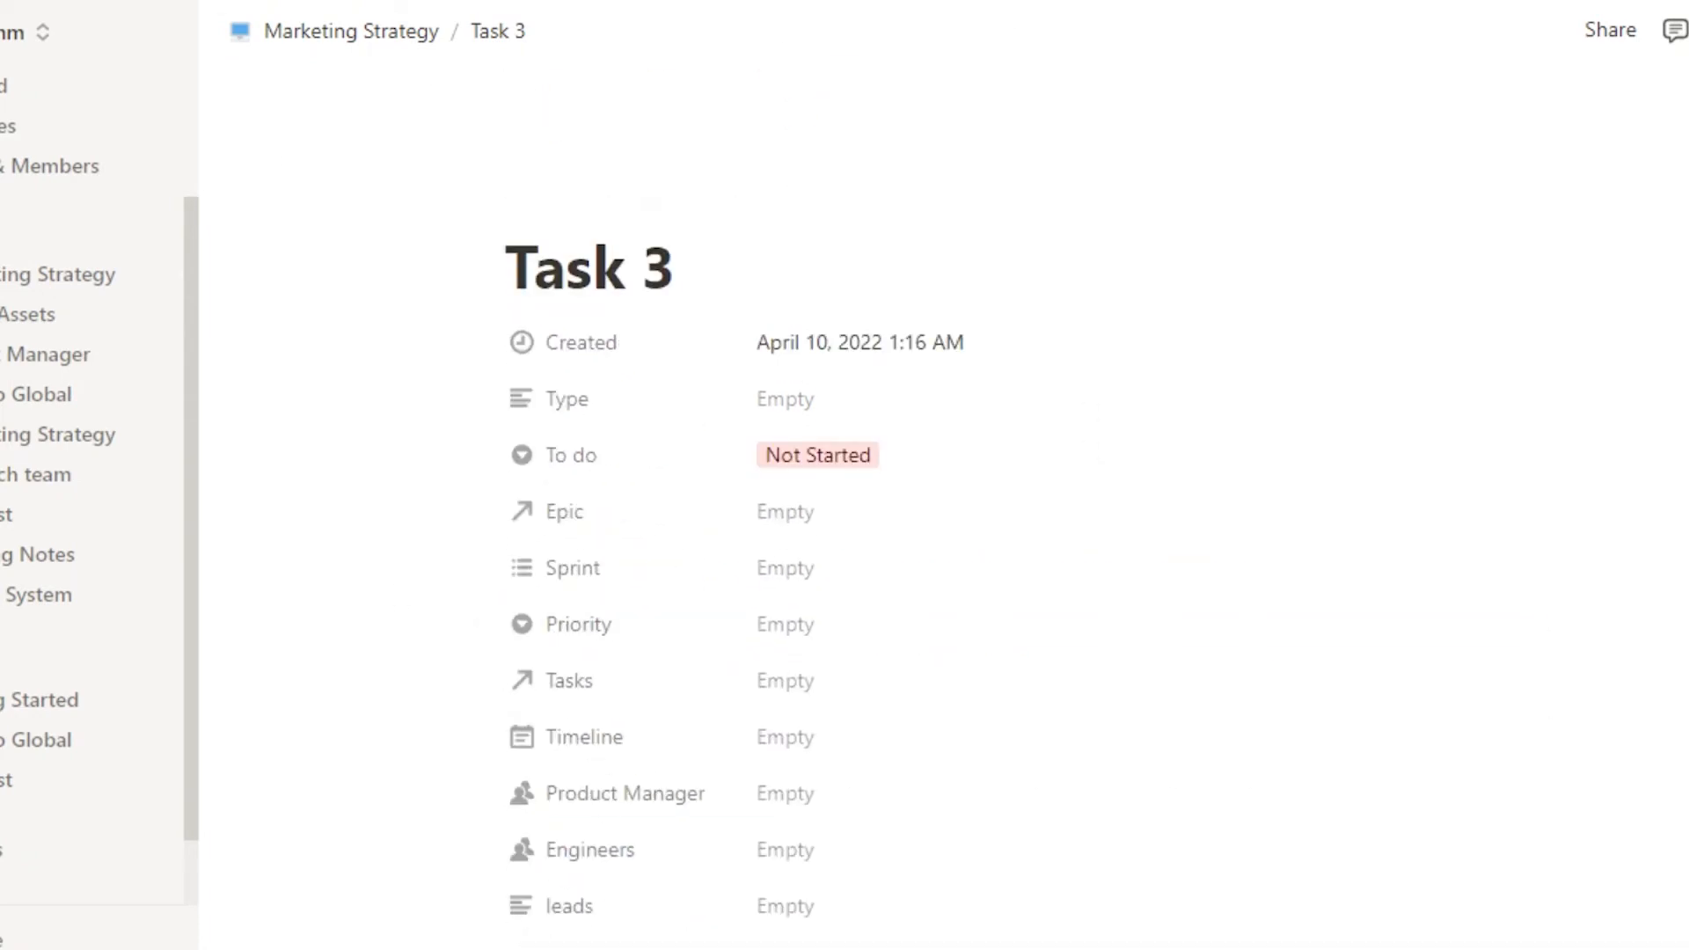
- Return to the Marketing Strategy board and view a blank new card's properties without filling it in
key("alt+Left")
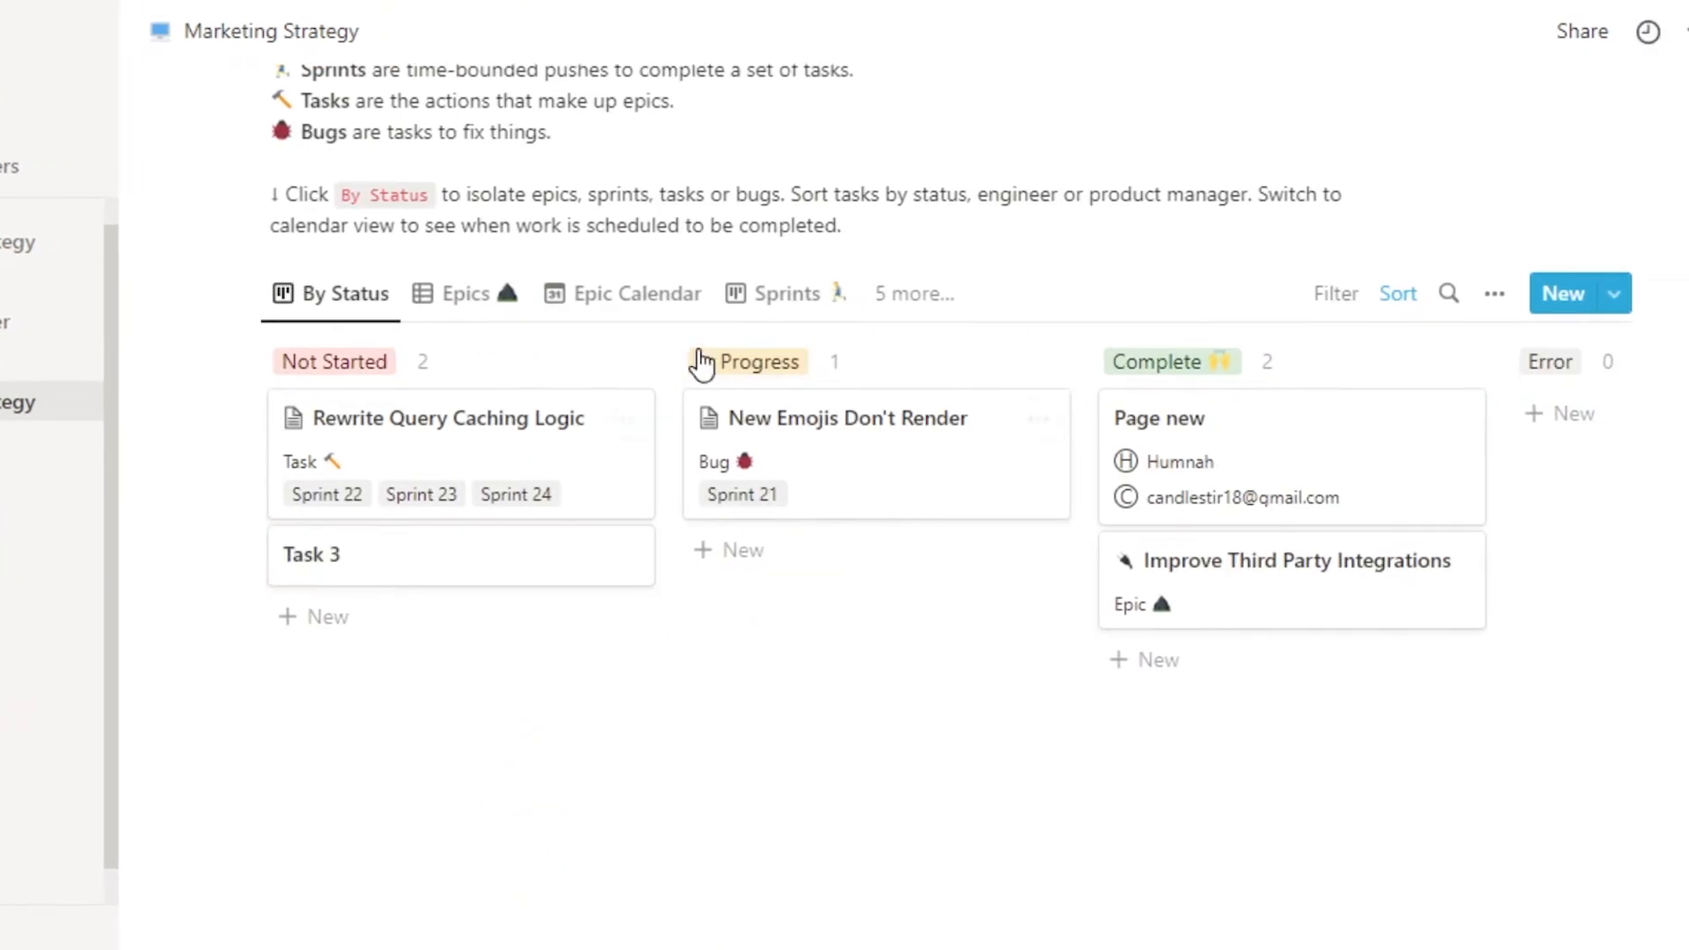
left_click(1554, 296)
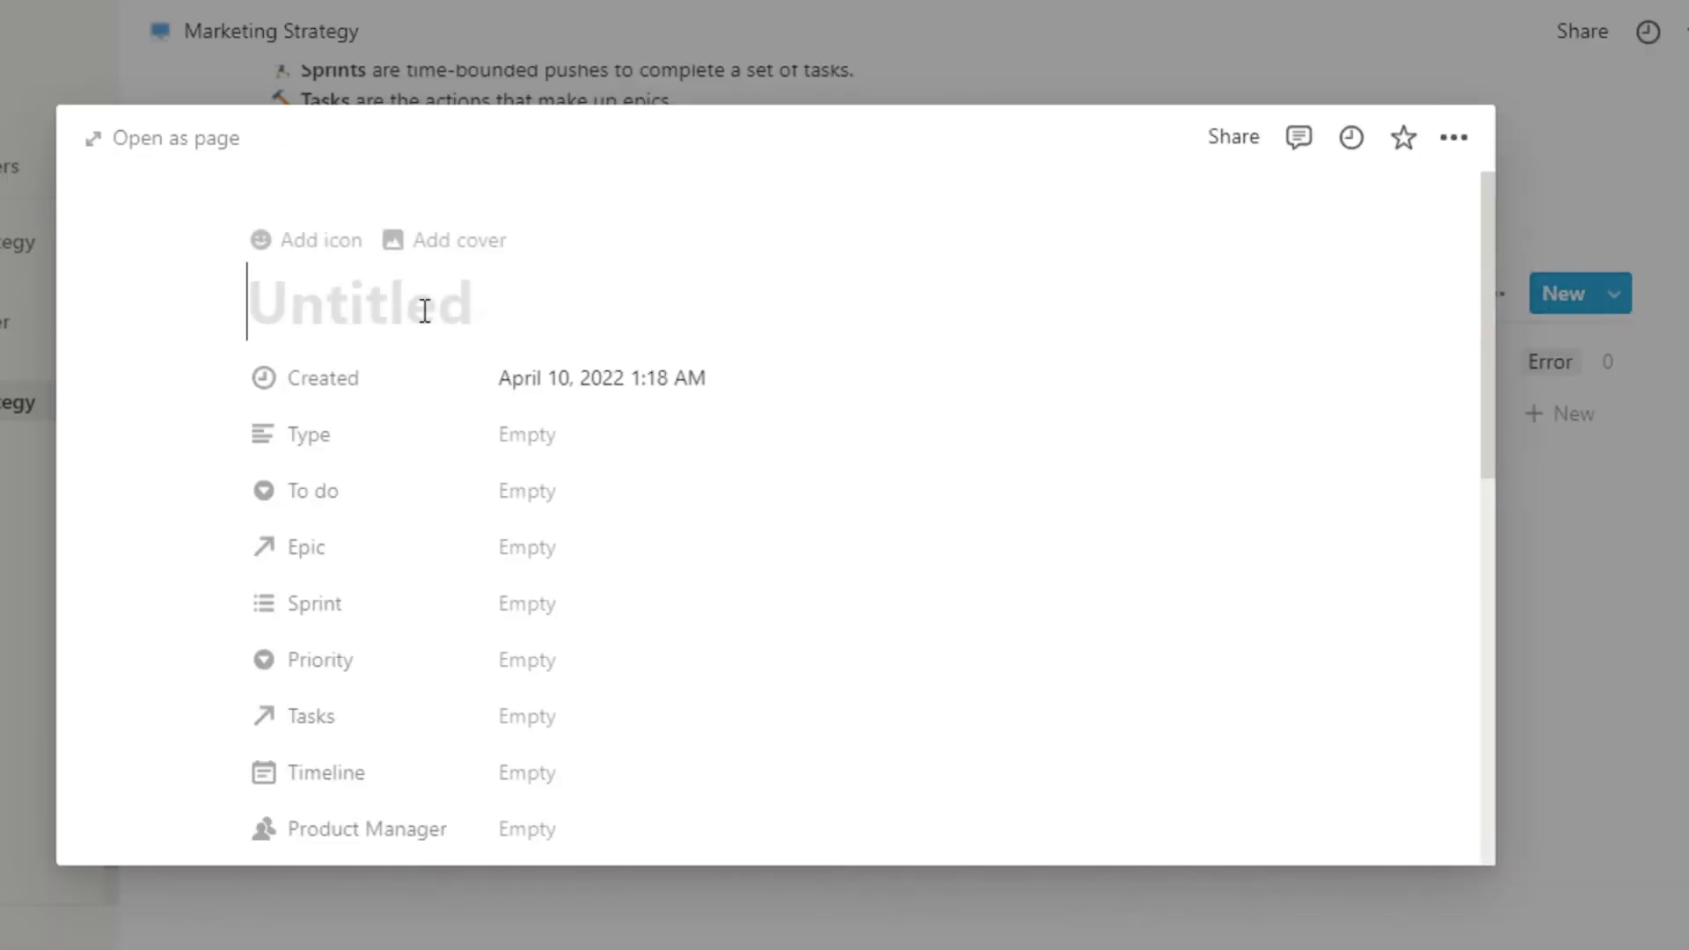
key("Escape")
- Review the Marketing Strategy page and its sharing options, leaving the access settings as they are
scroll(425, 308, "up", 5)
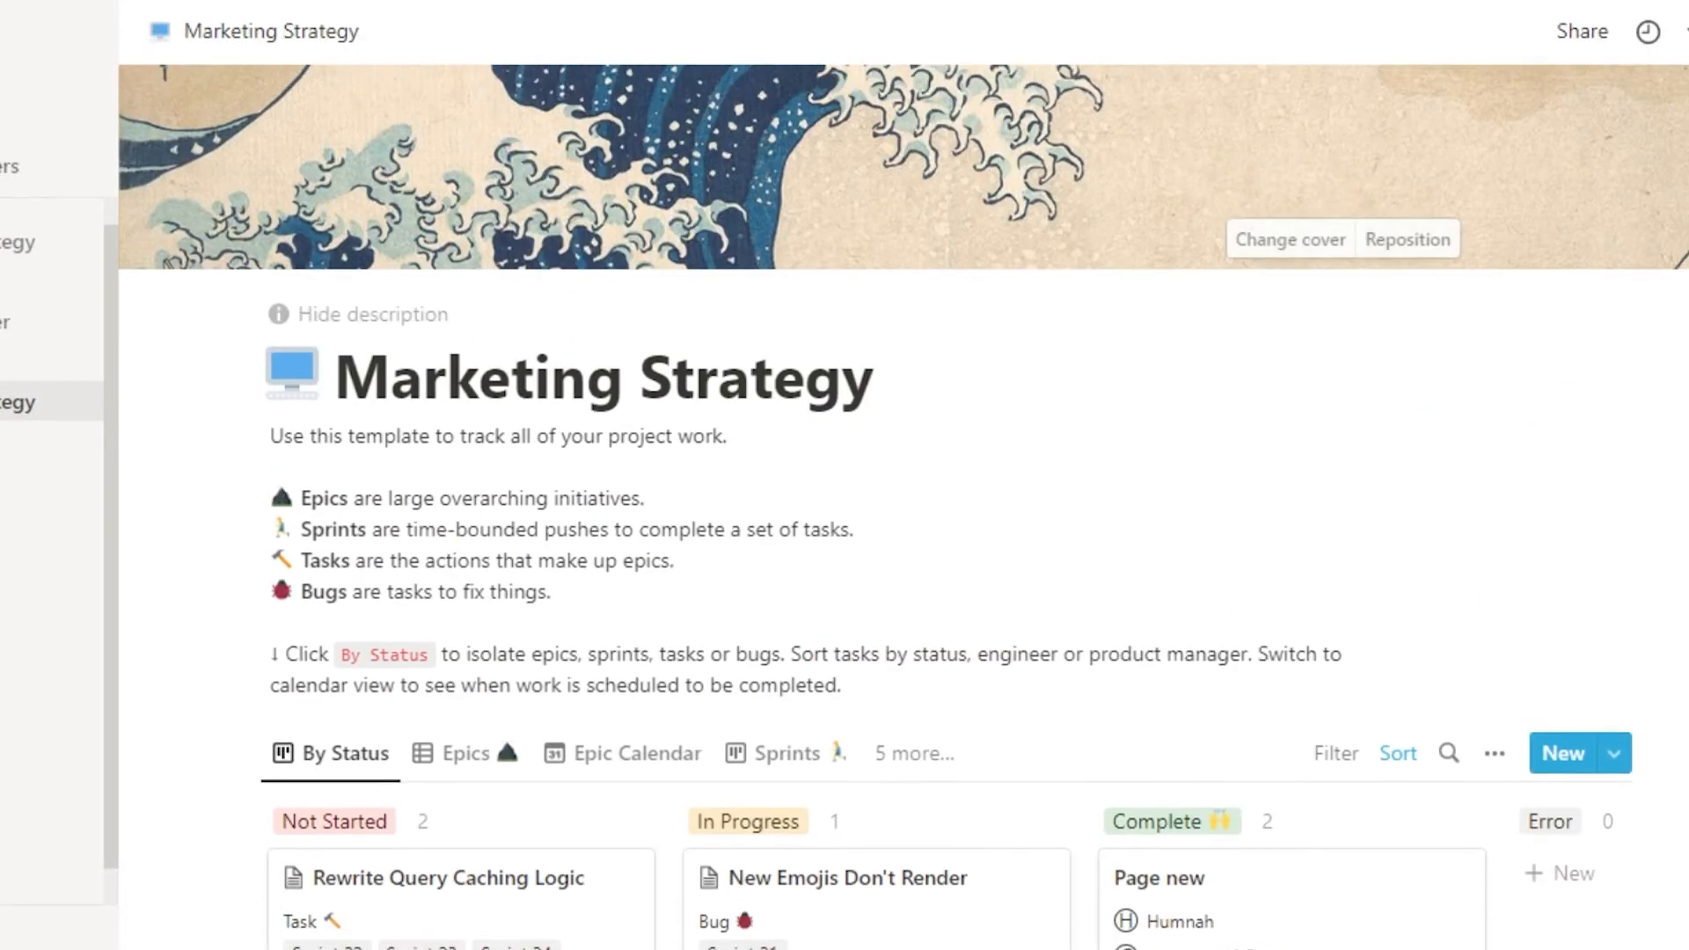
scroll(902, 507, "down", 5)
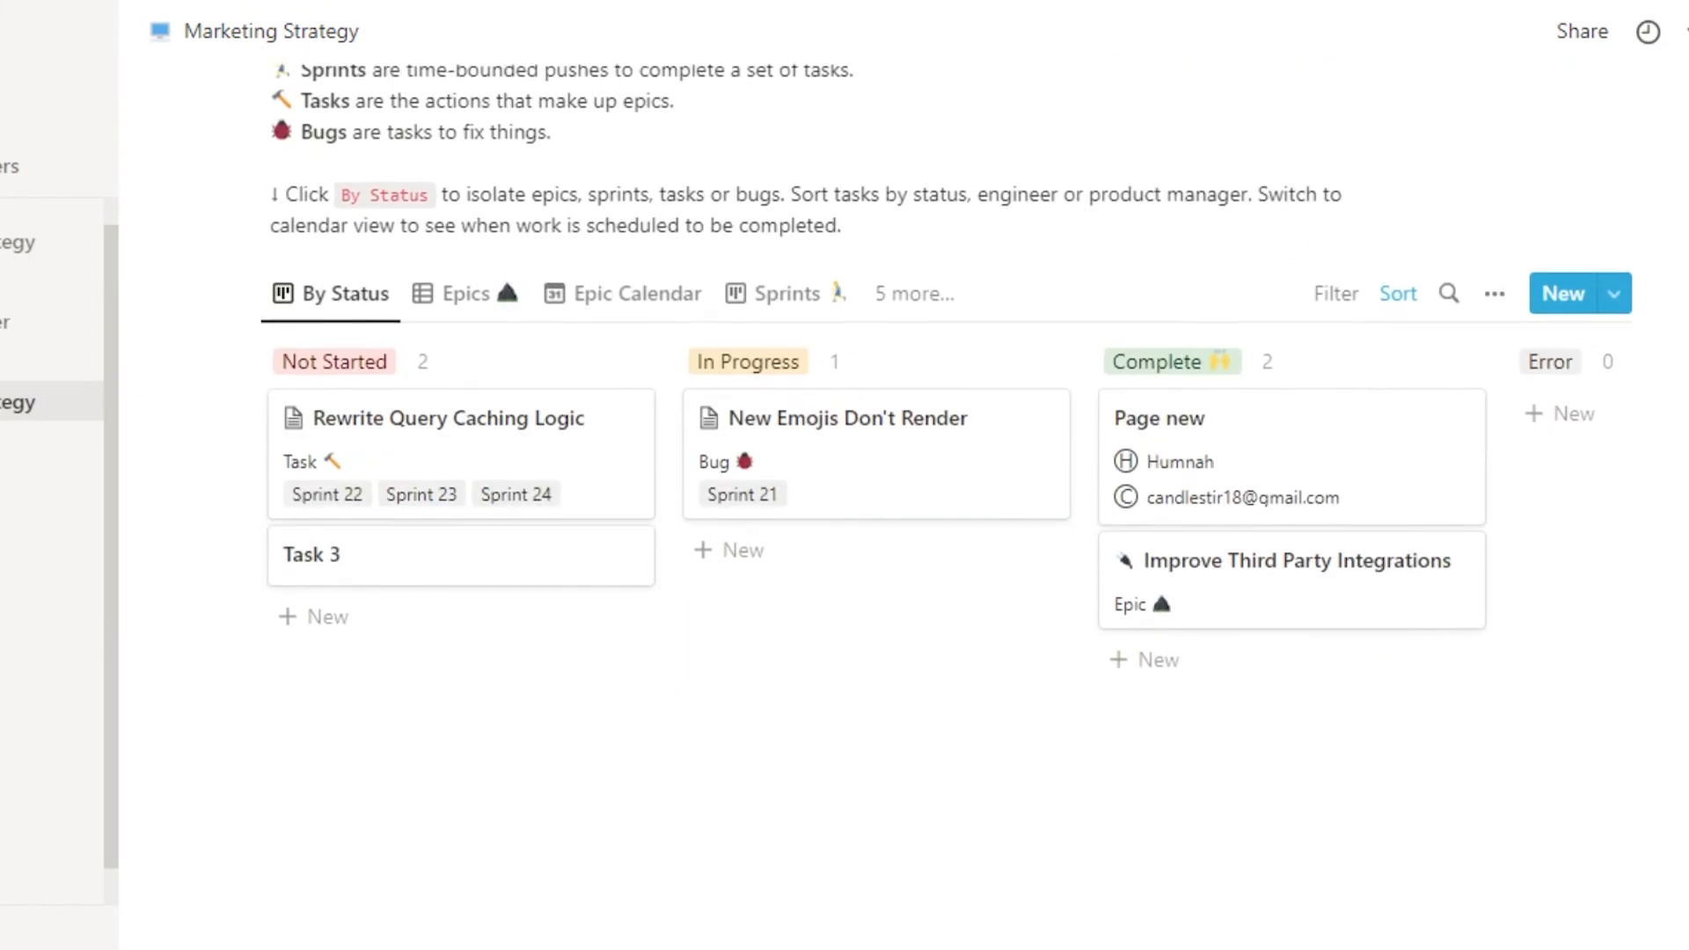
scroll(660, 452, "up", 5)
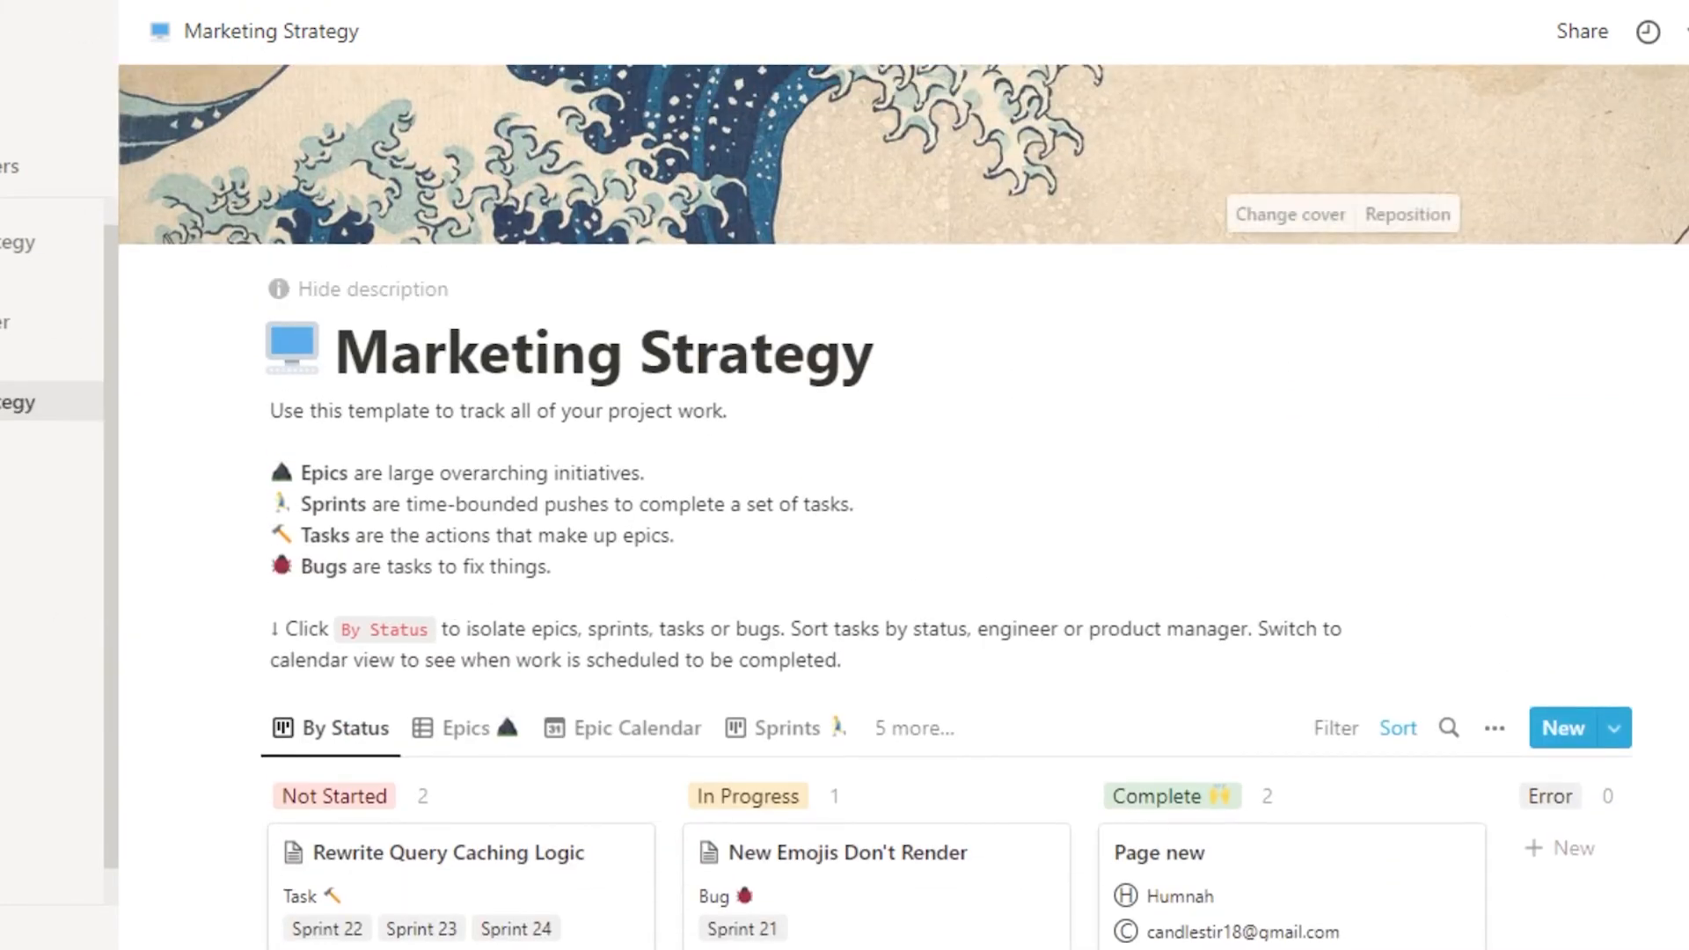
left_click(1587, 37)
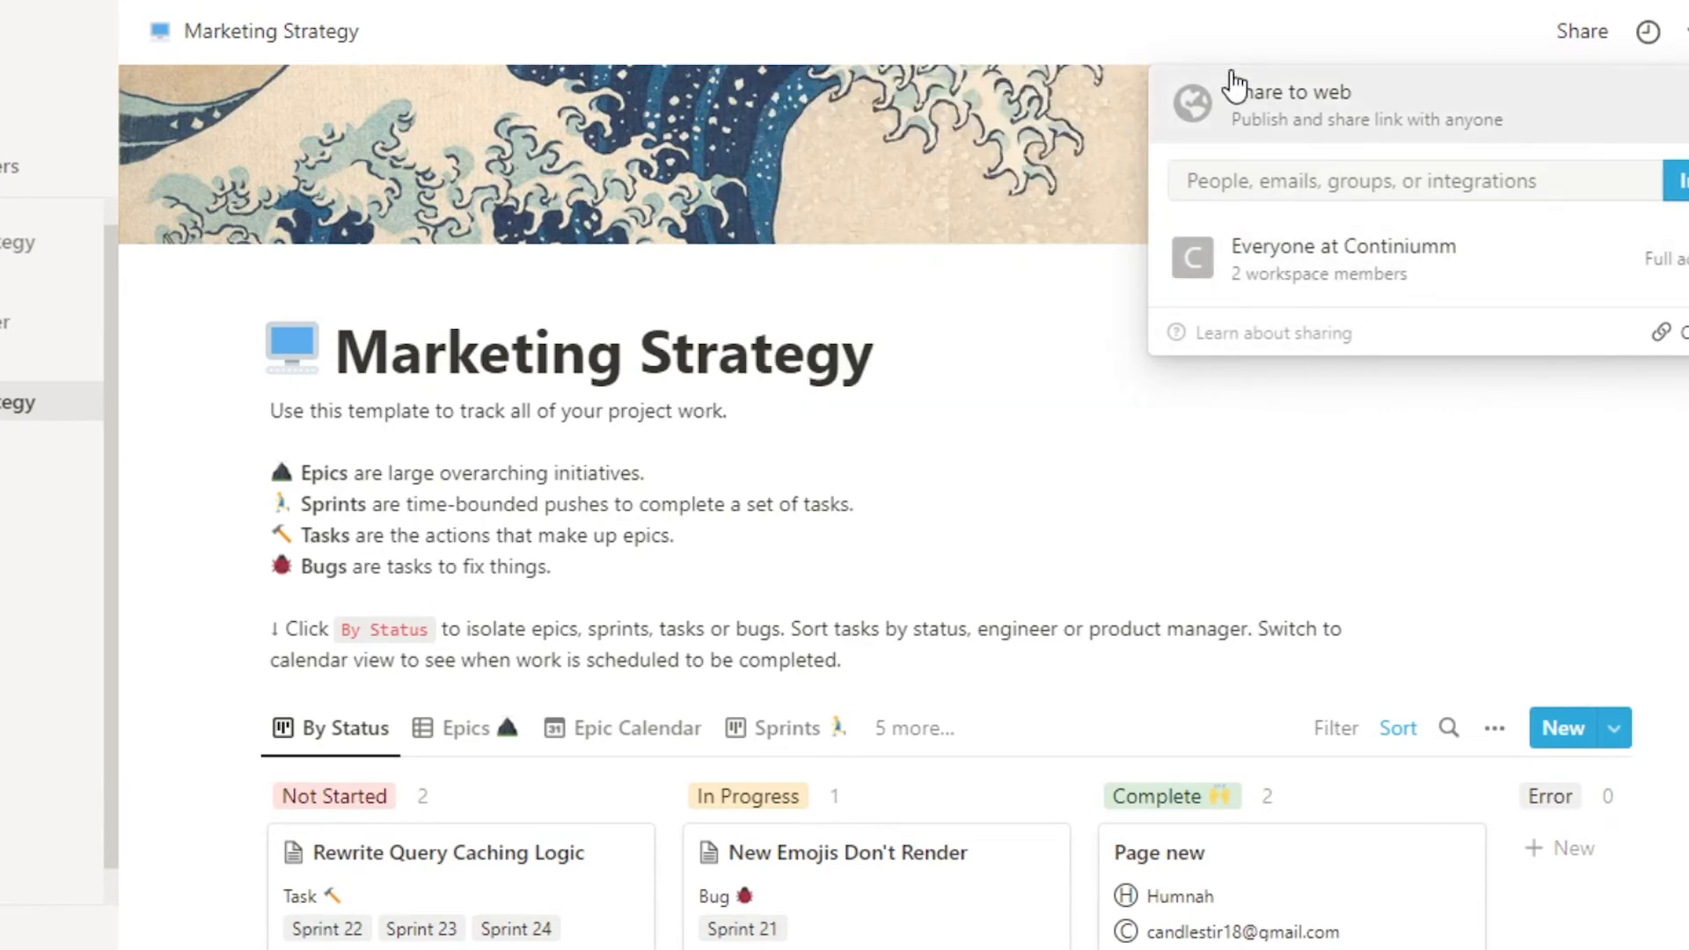
left_click(1348, 548)
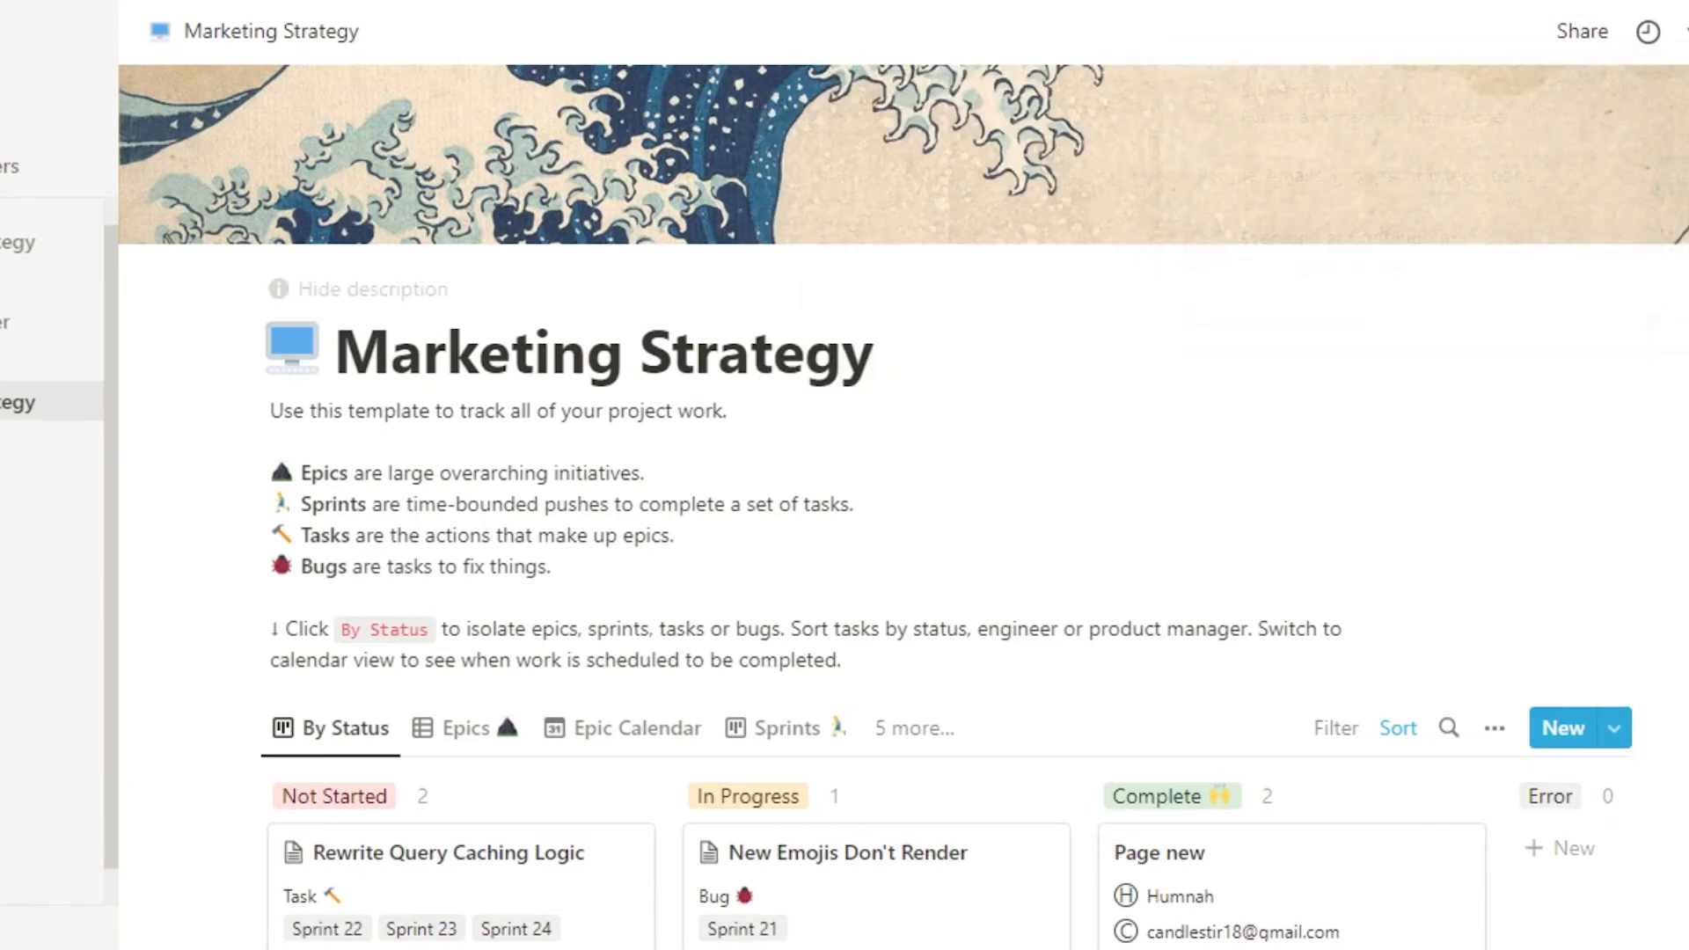
- Open the private How To Global page and look over its By Status board, narrowing the sidebar slightly
scroll(904, 506, "up", 2)
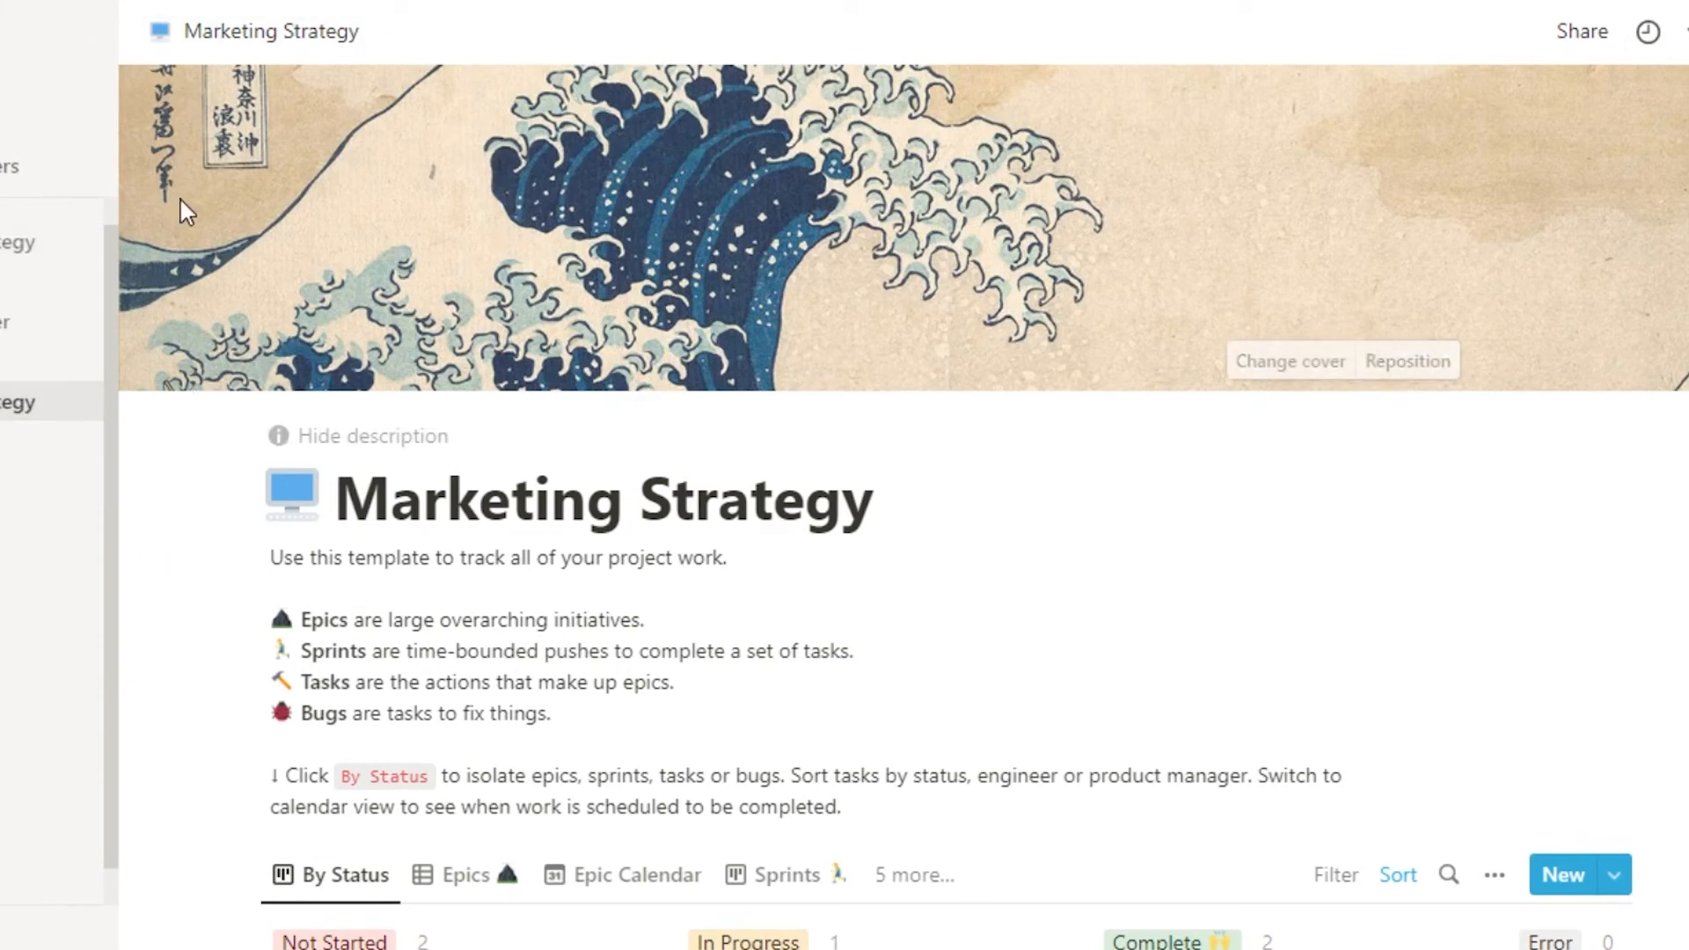
scroll(101, 304, "up", 1)
left_click_drag(119, 225, 111, 220)
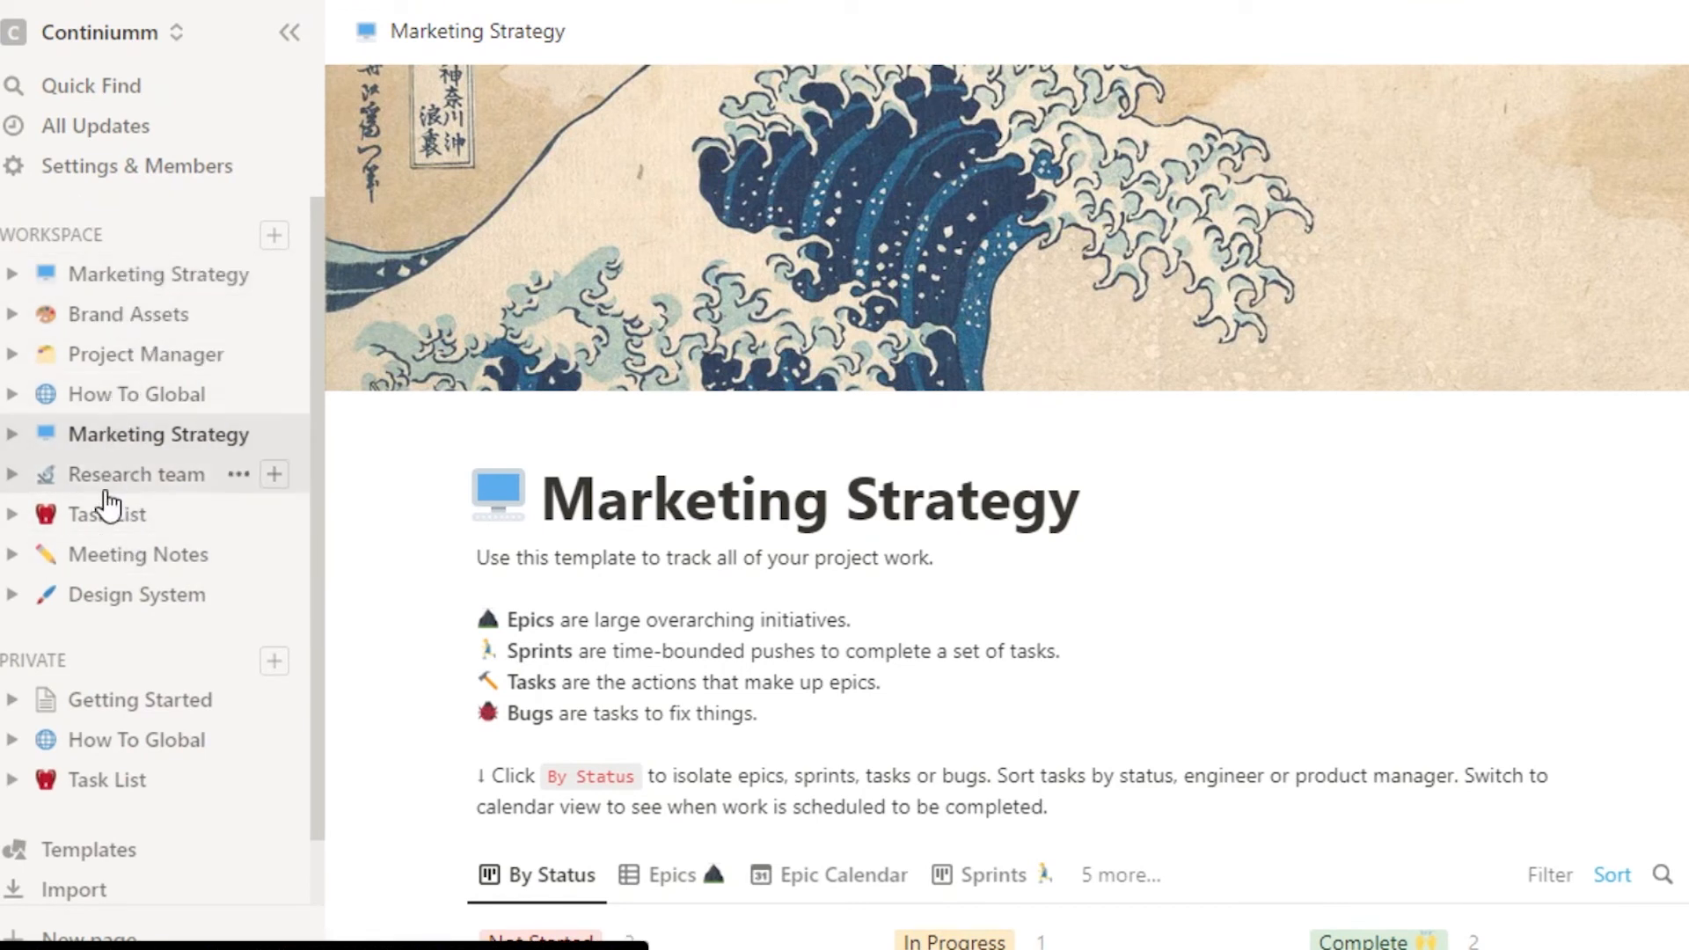
left_click(107, 748)
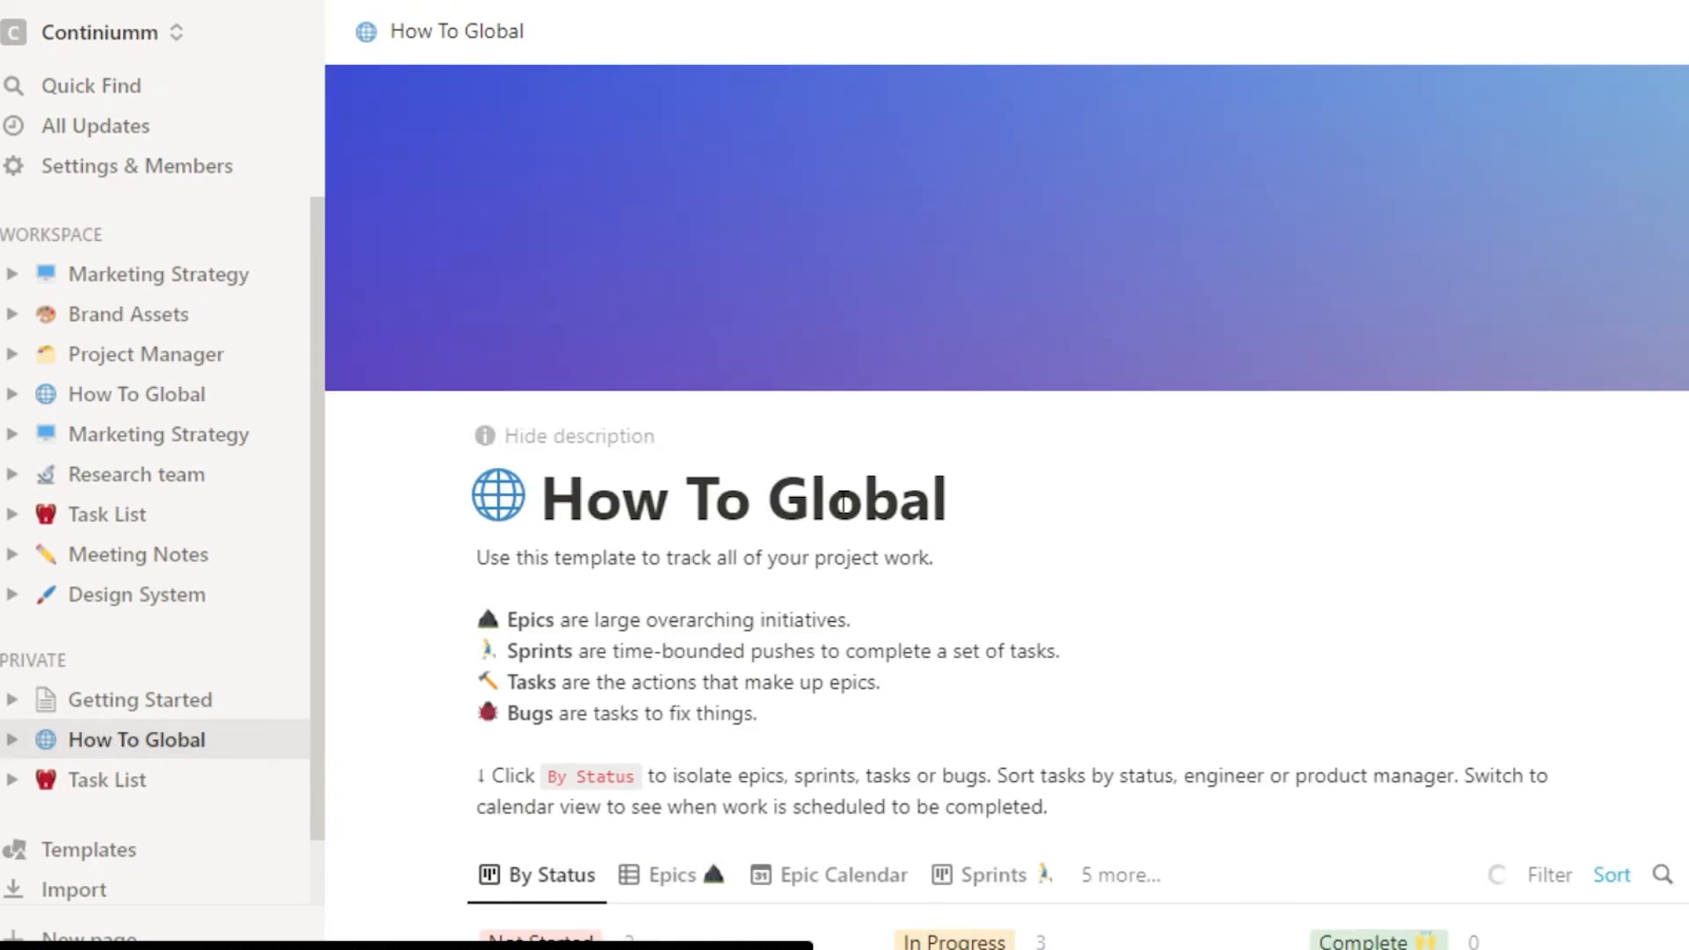
scroll(1007, 507, "down", 8)
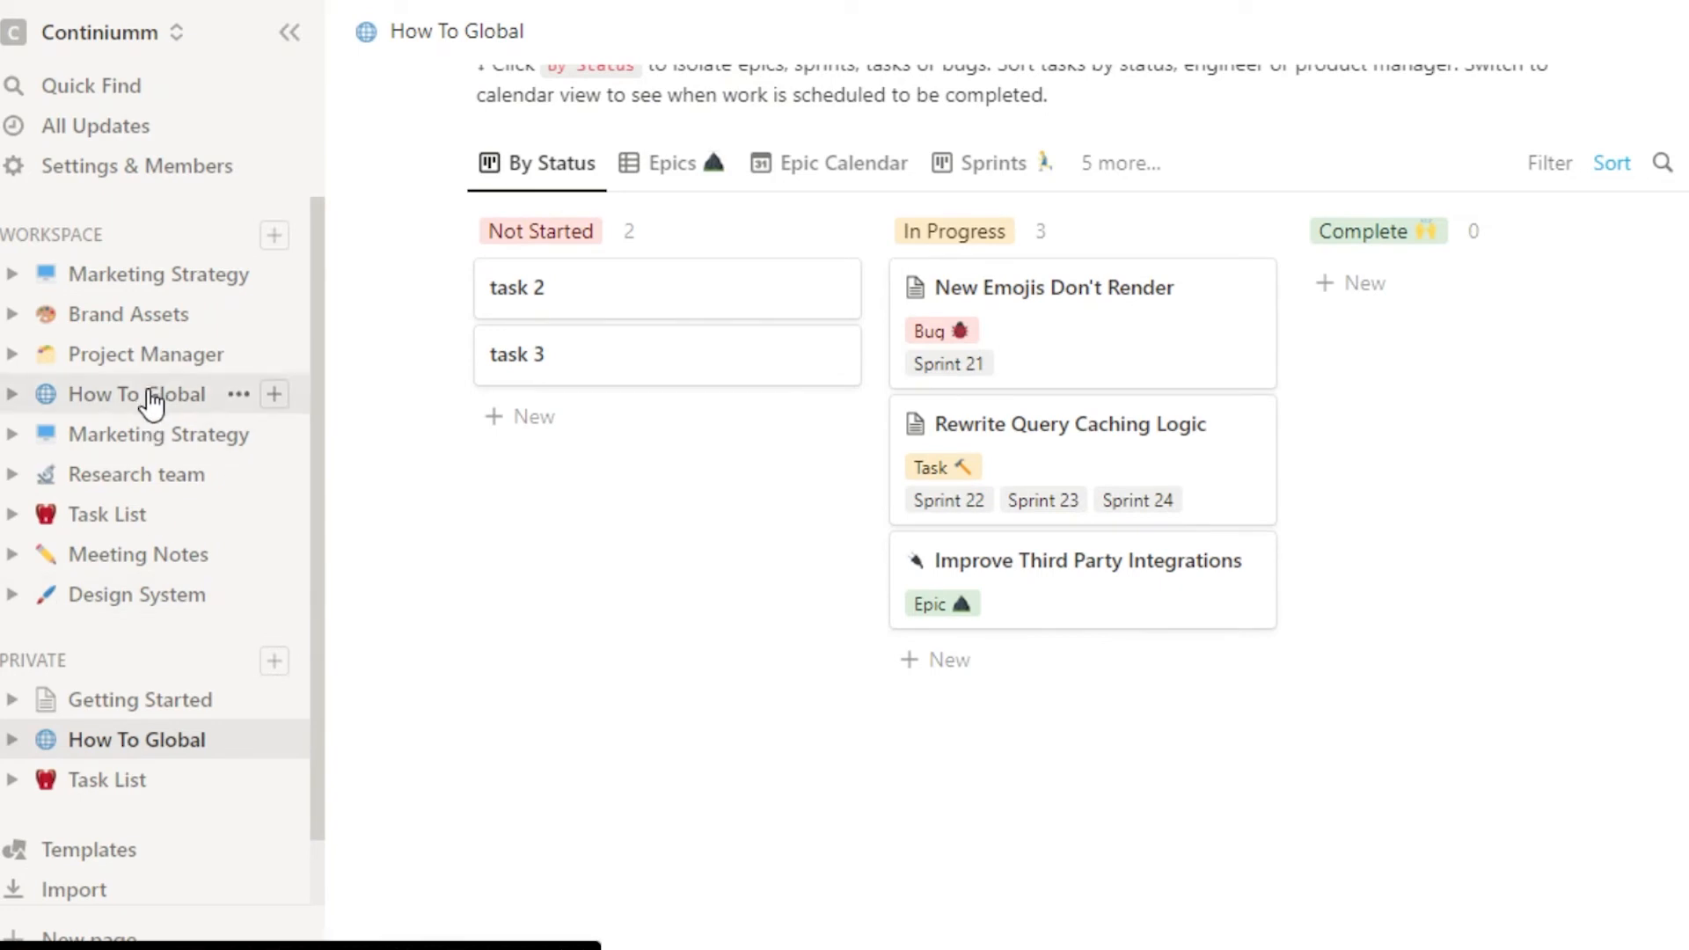
left_click_drag(313, 703, 300, 779)
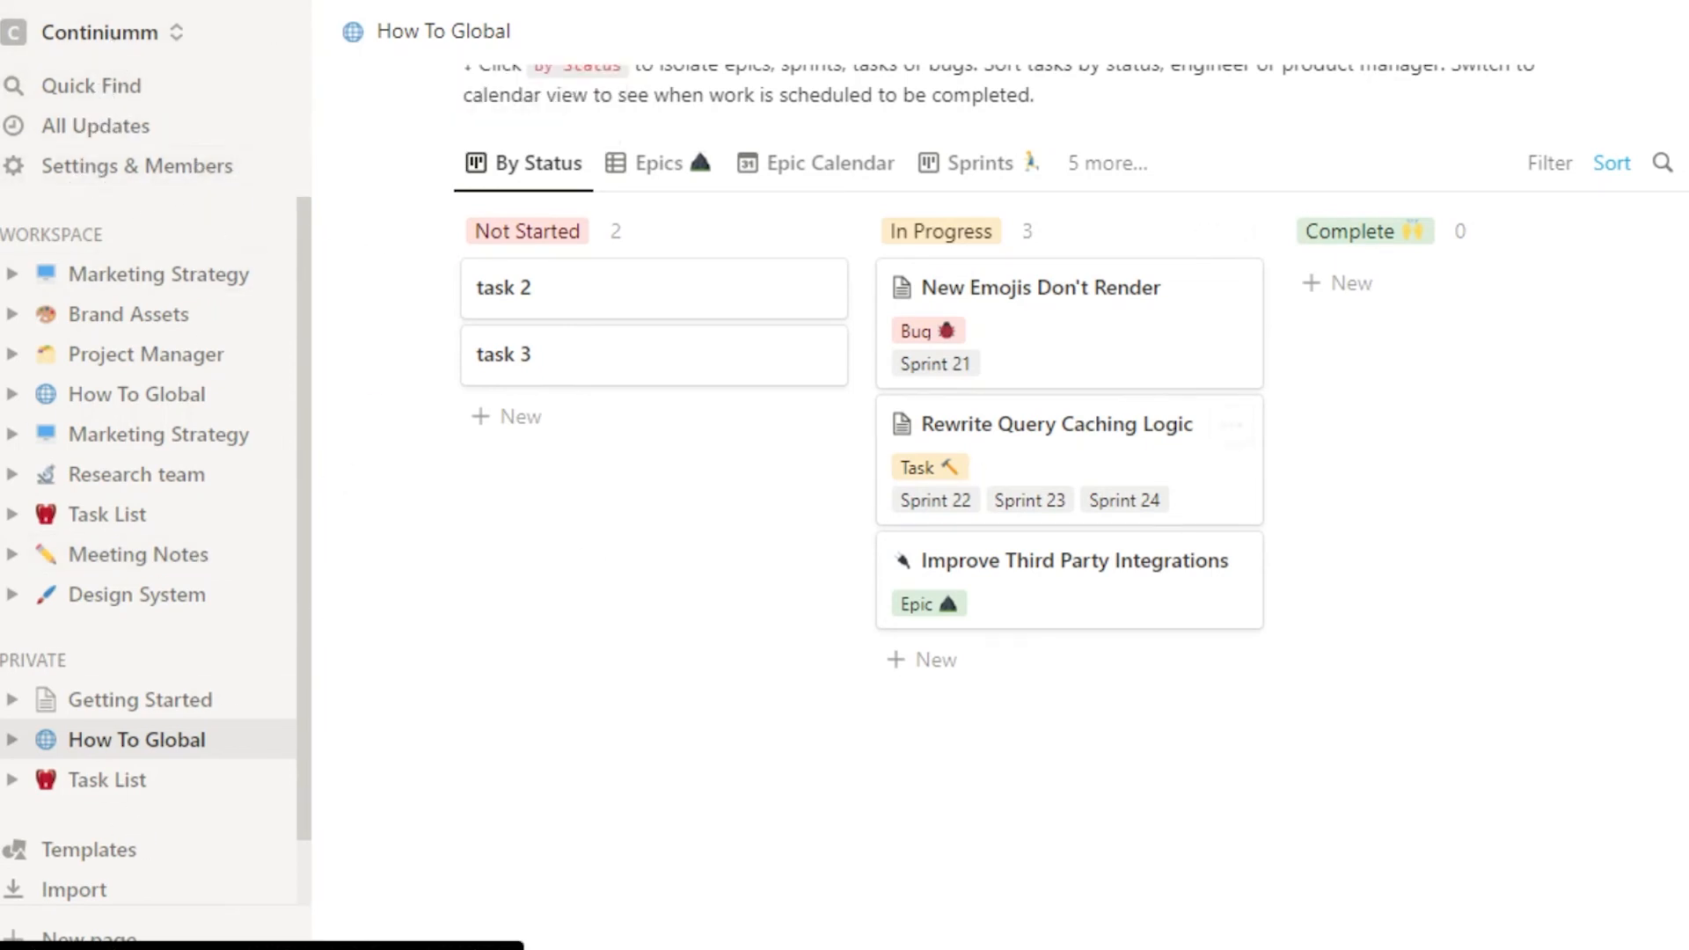
scroll(1000, 493, "up", 8)
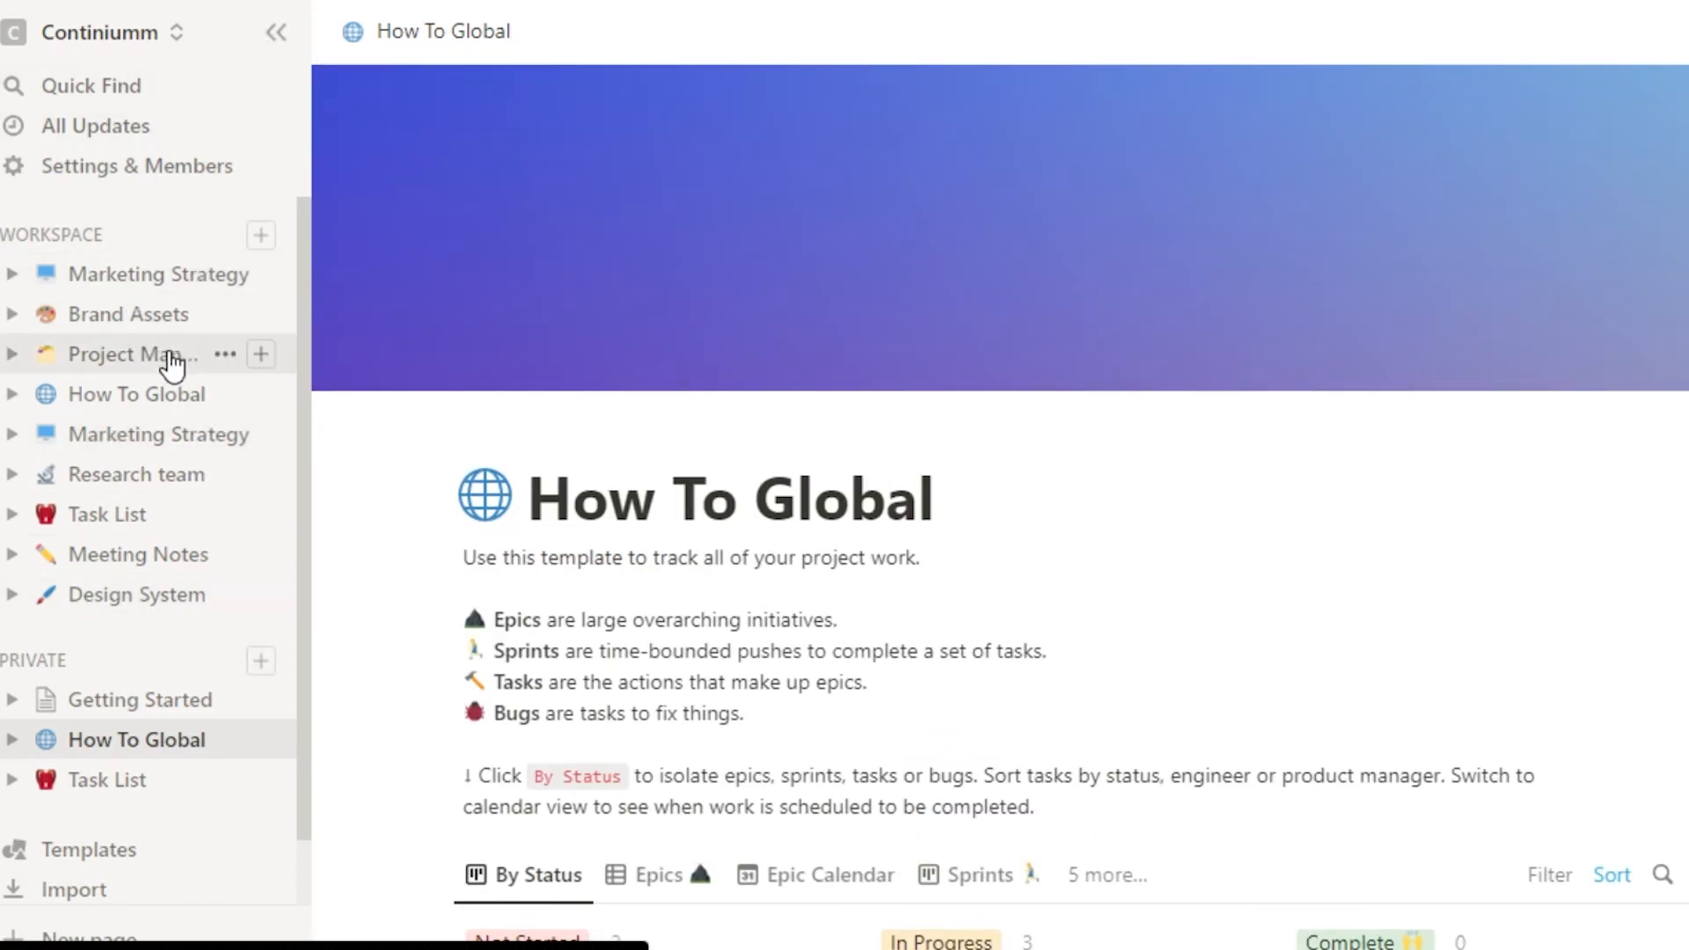
- View the workspace's first Marketing Strategy page and return to the second one with the By Status board
left_click(175, 280)
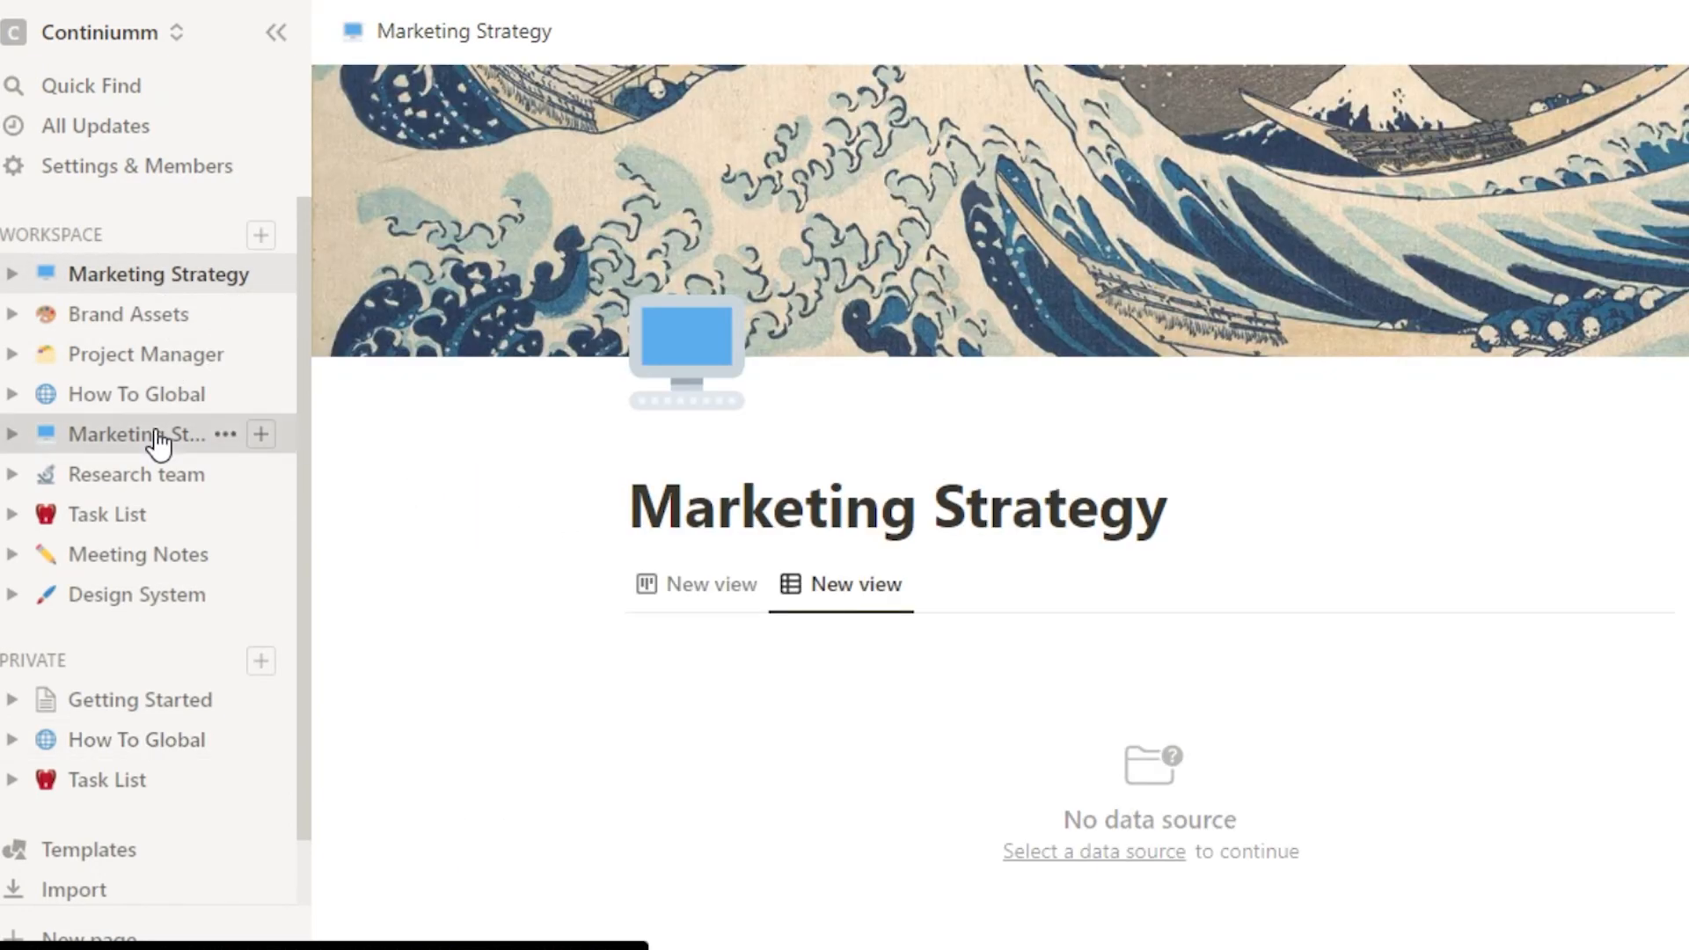
left_click(158, 440)
scroll(1001, 507, "down", 5)
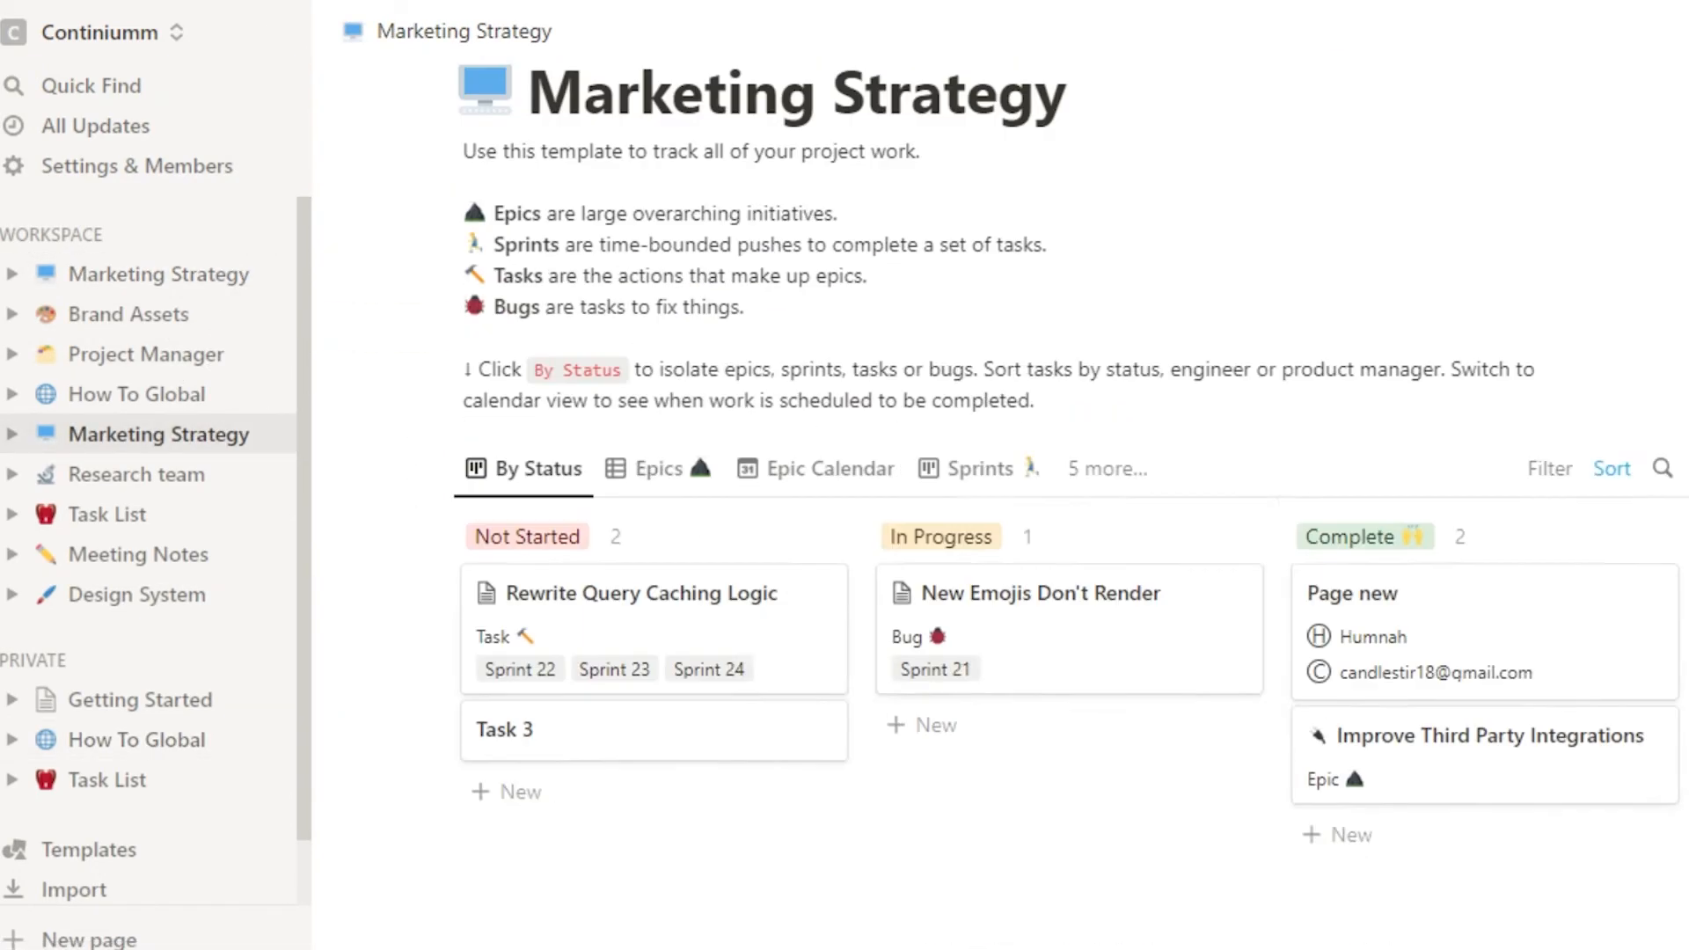
scroll(1001, 507, "up", 6)
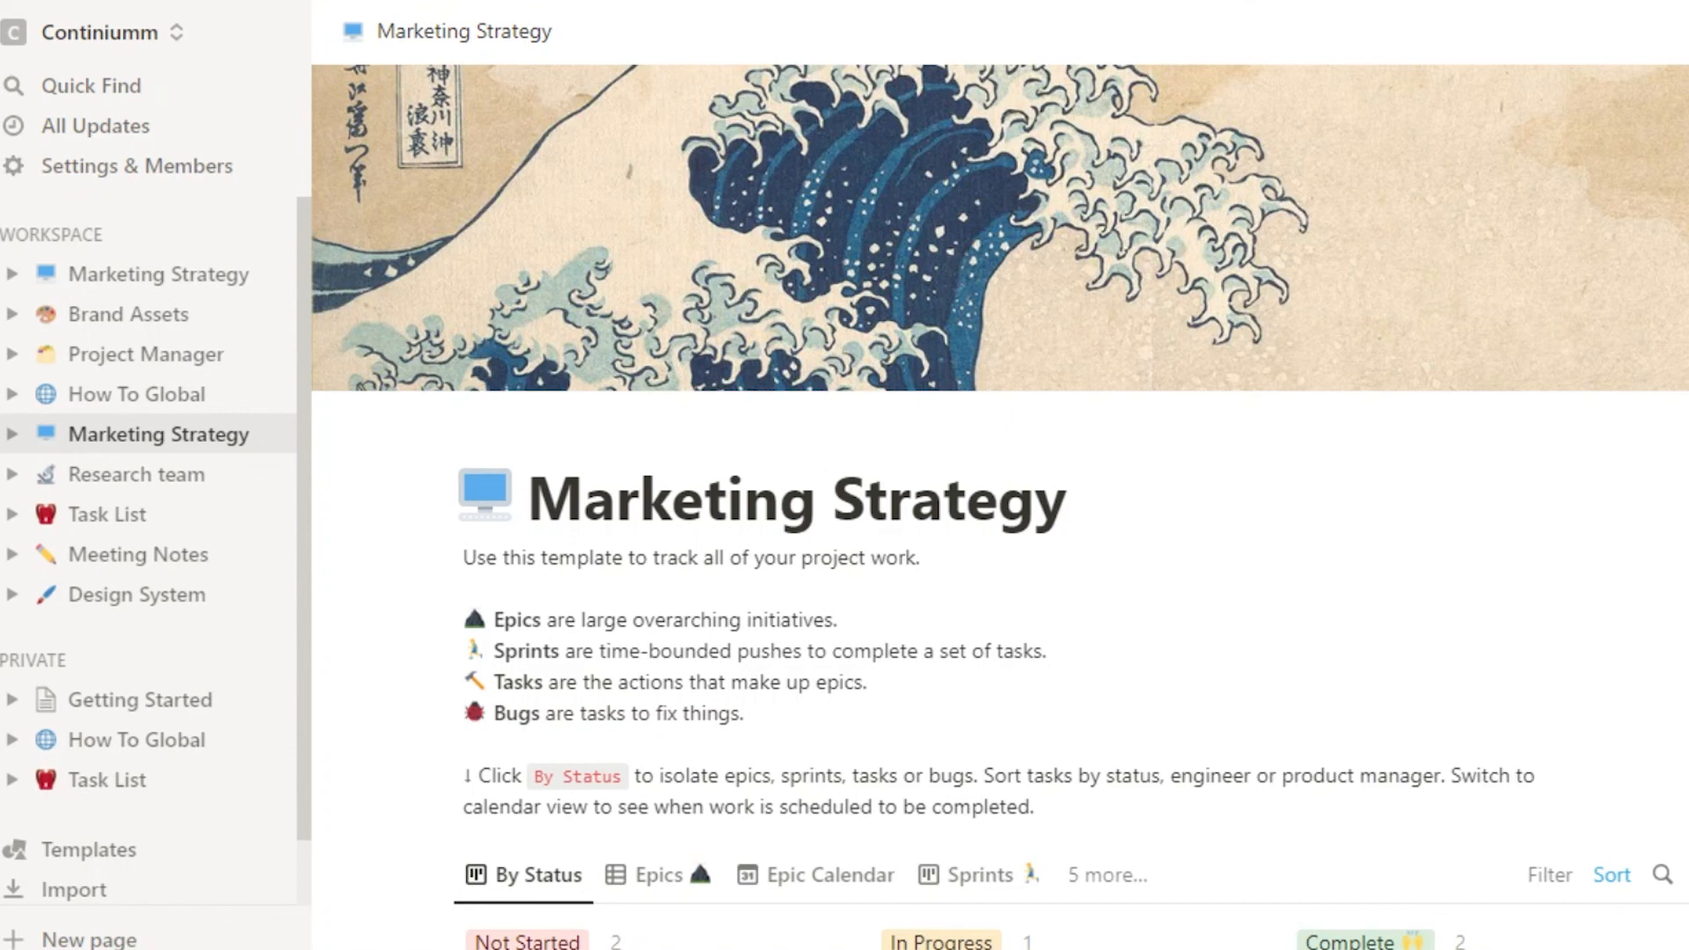
scroll(1000, 475, "down", 6)
scroll(1000, 475, "up", 5)
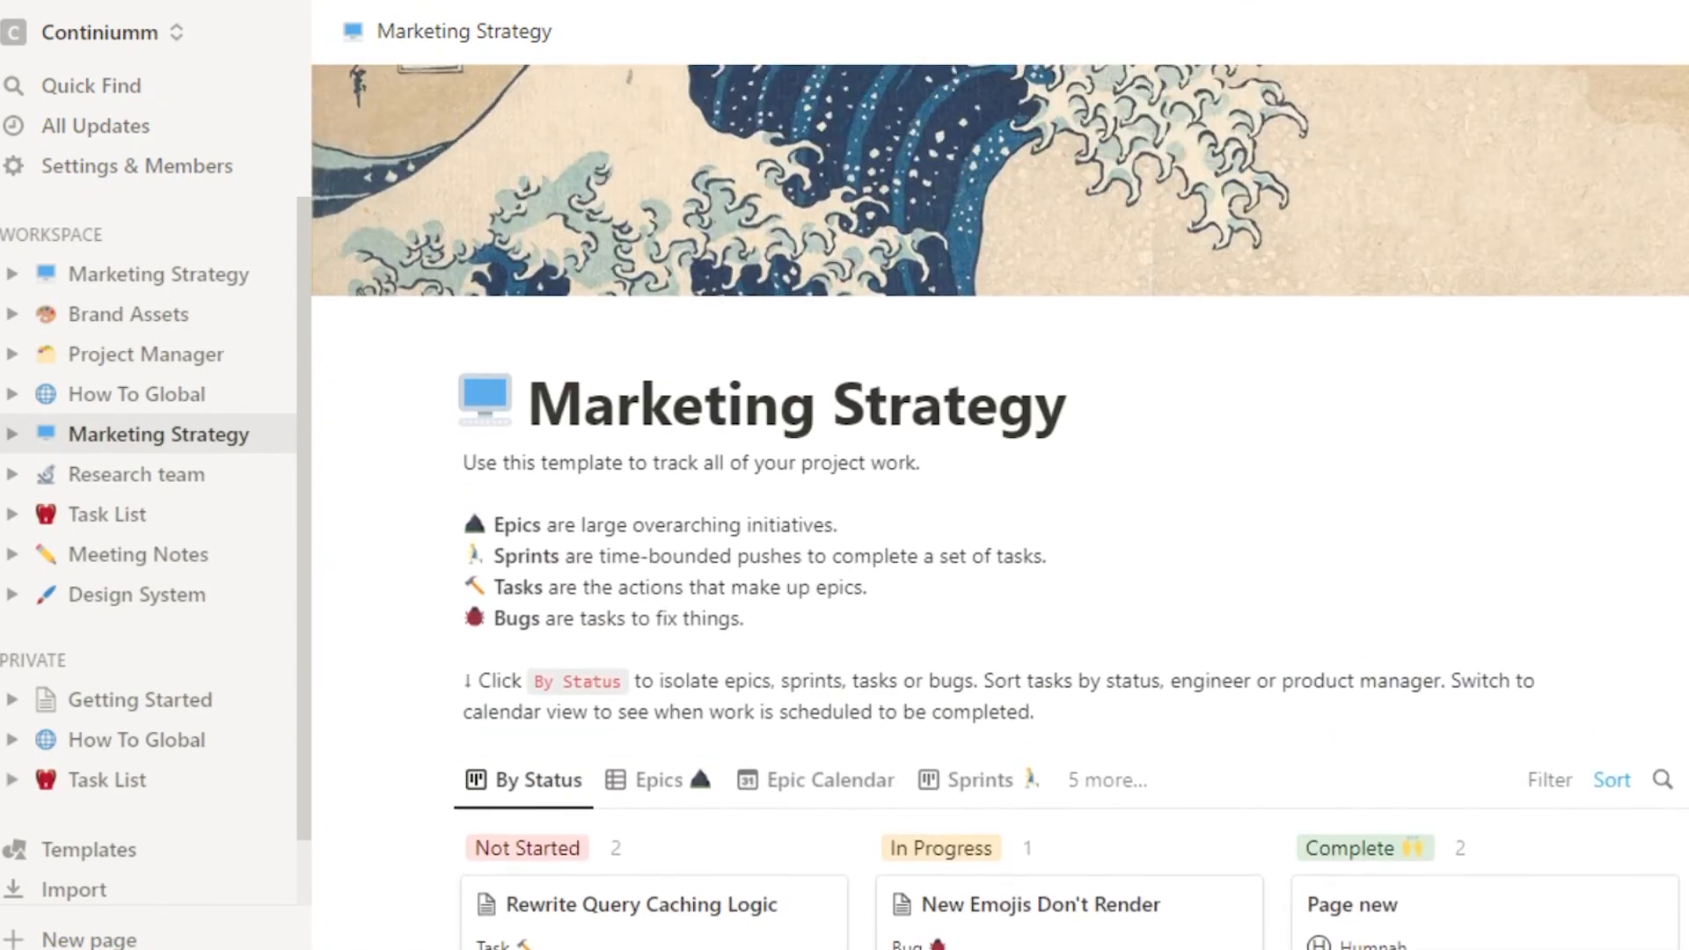
scroll(1001, 475, "up", 1)
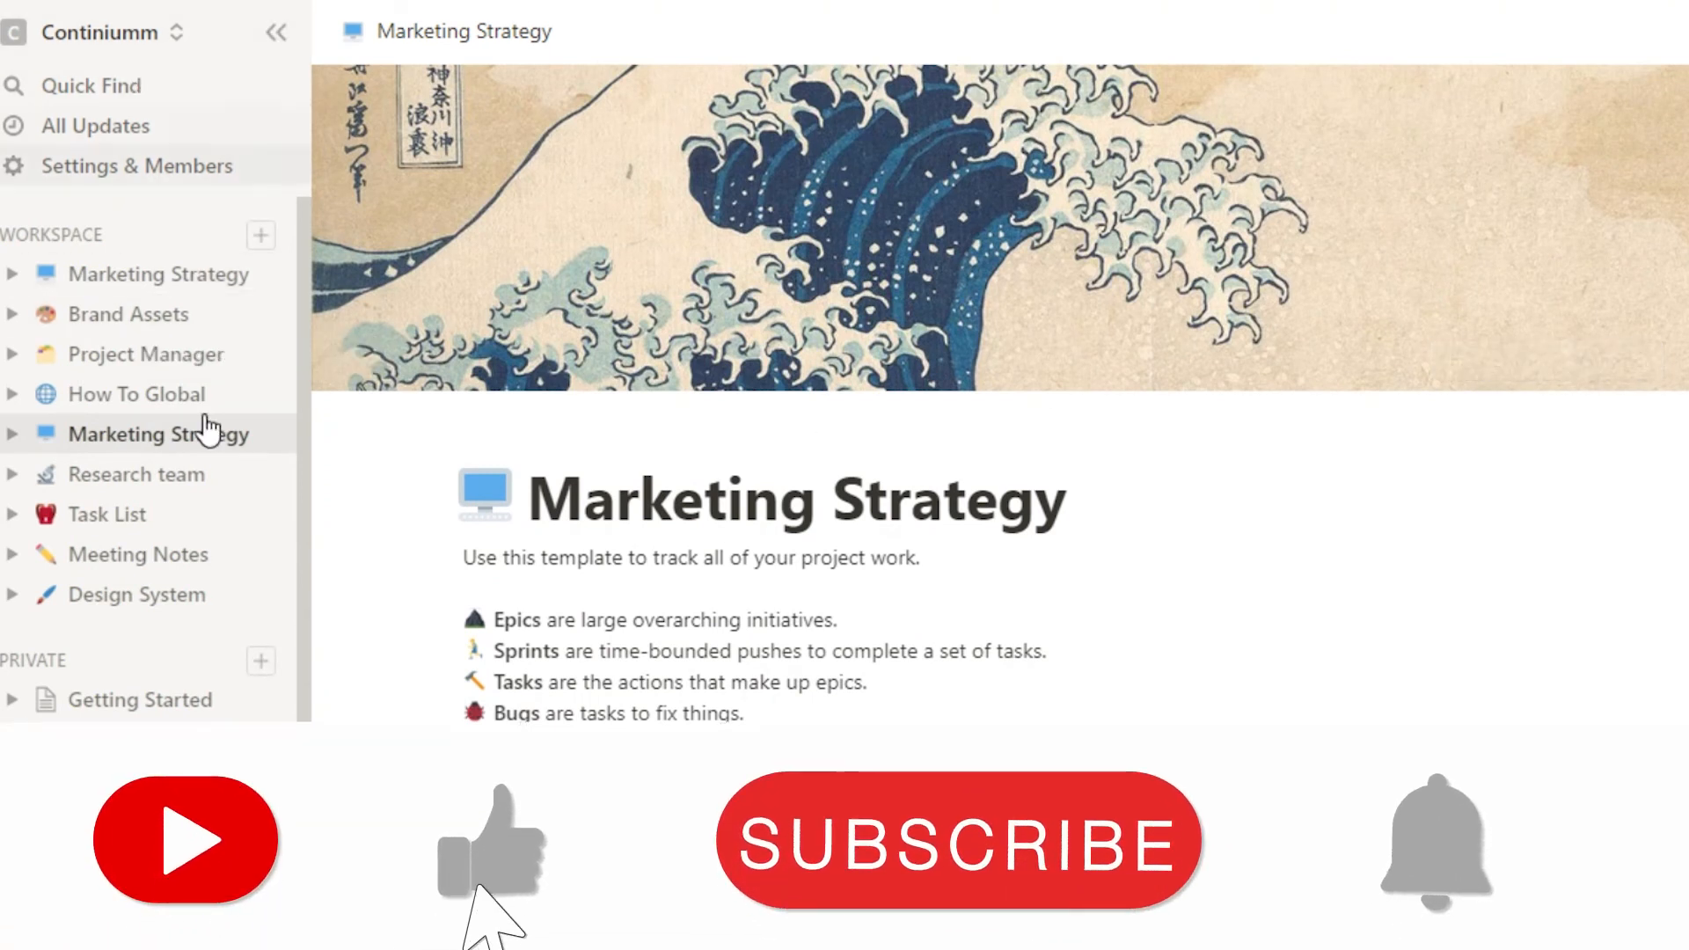
left_click_drag(301, 492, 314, 452)
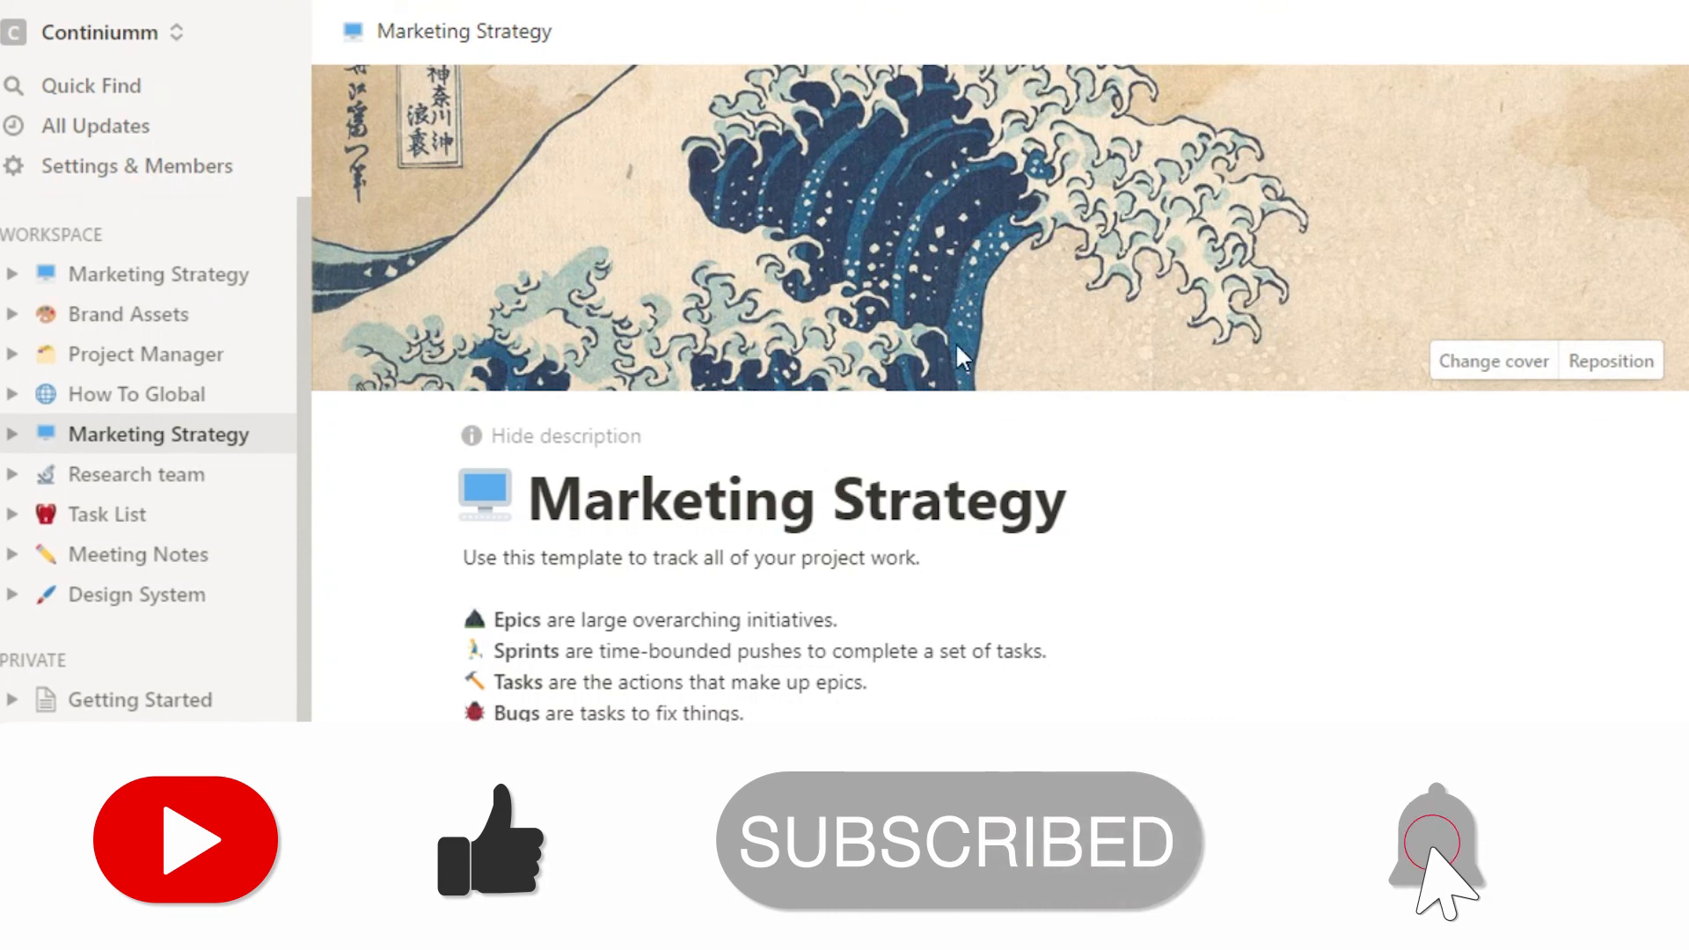
scroll(1000, 396, "down", 6)
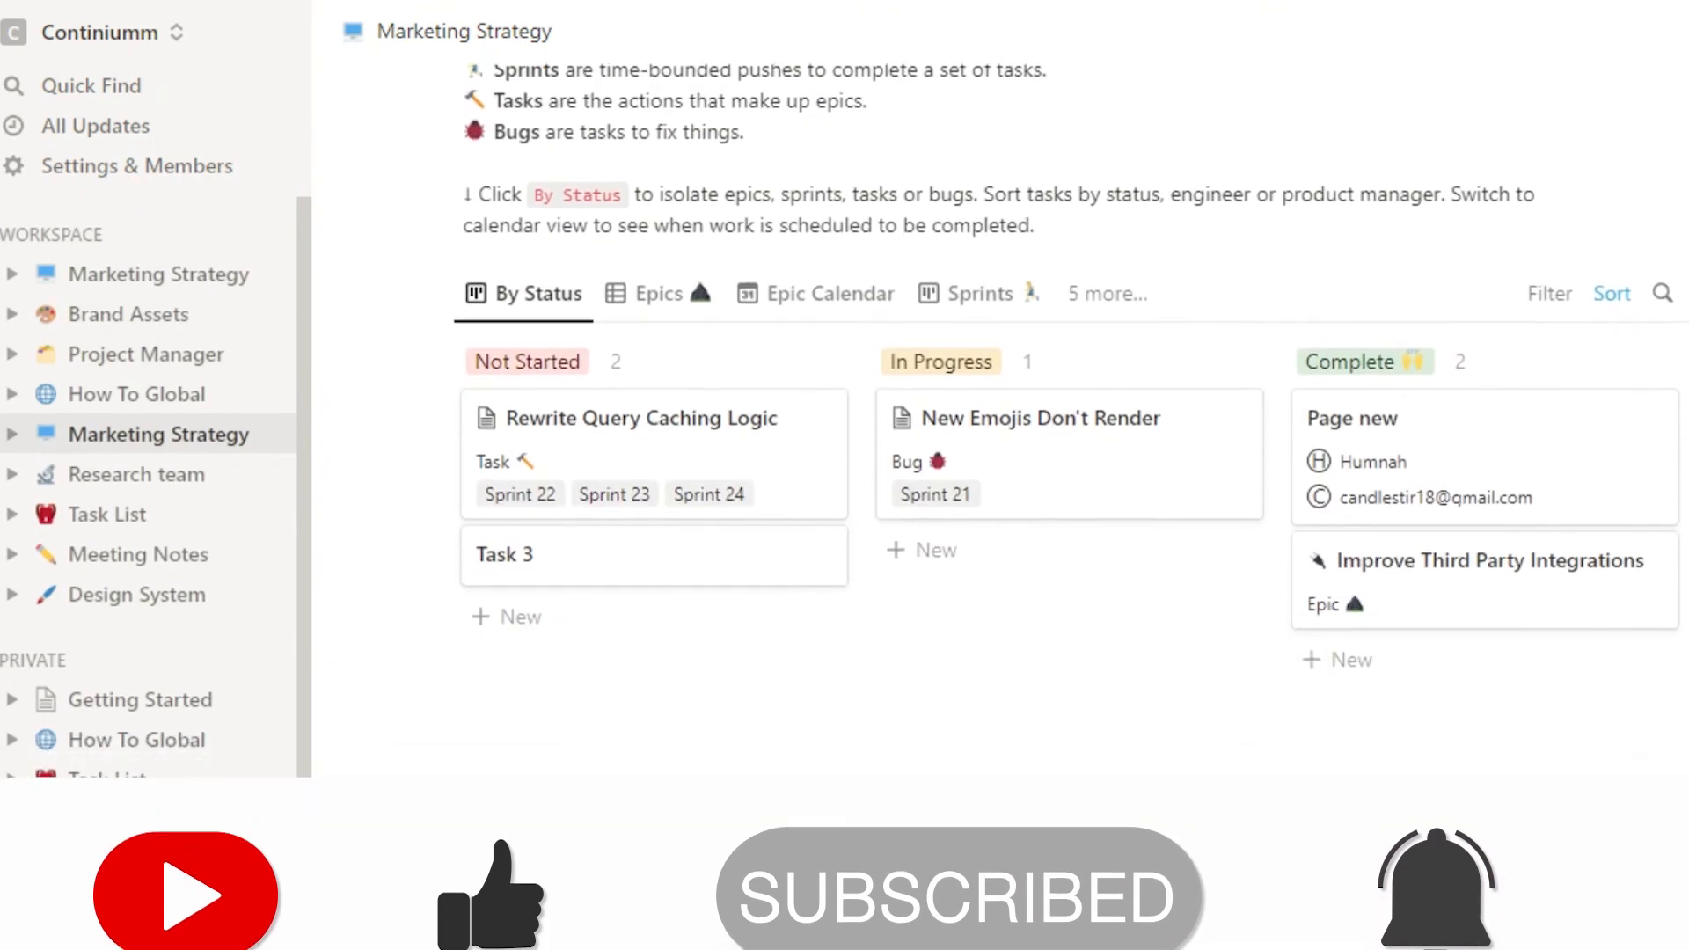
scroll(1000, 396, "up", 6)
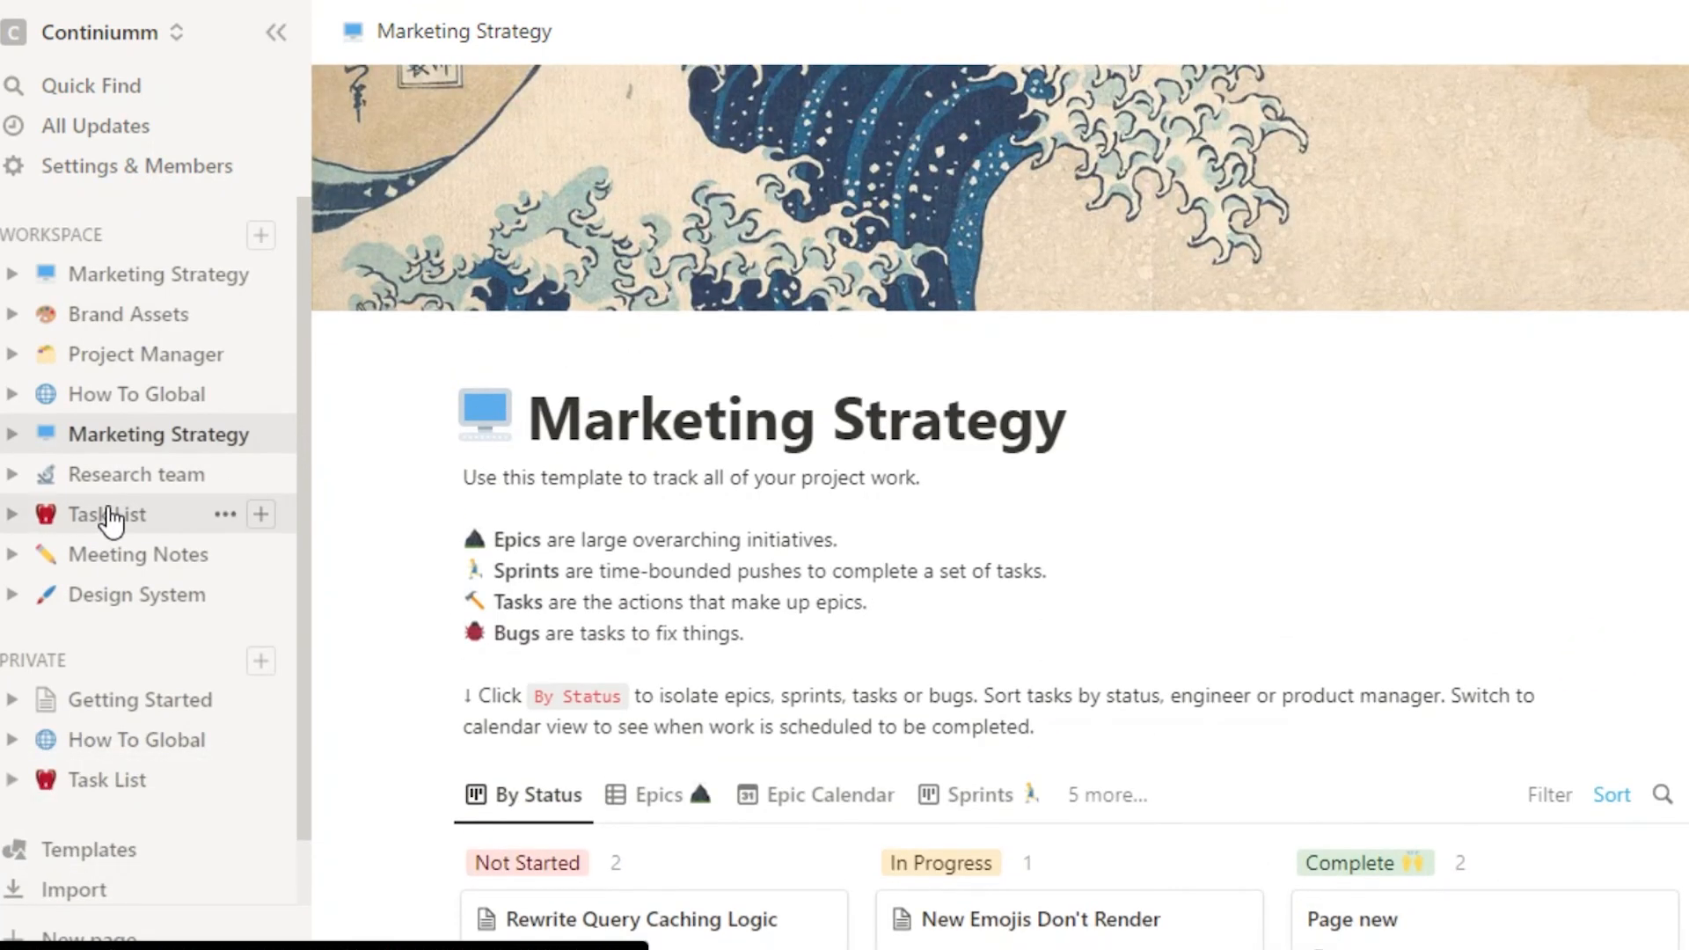